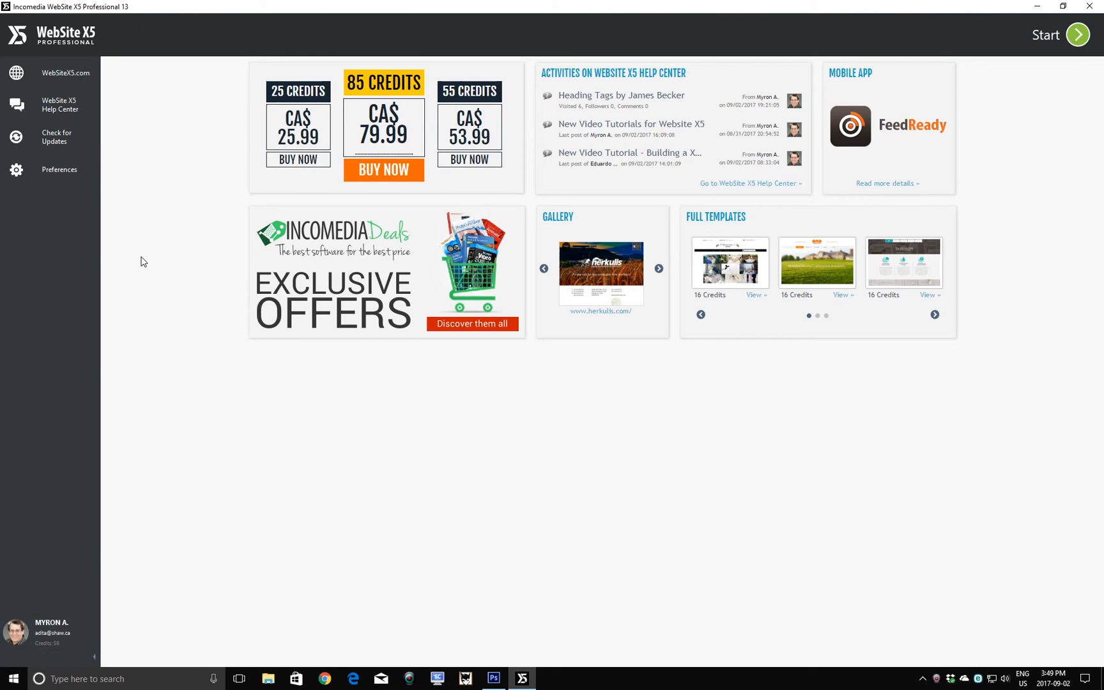
Review the program's general preferences and web font list, leaving the preferences unchanged
{"action": "left_click", "coordinate": [62, 172]}
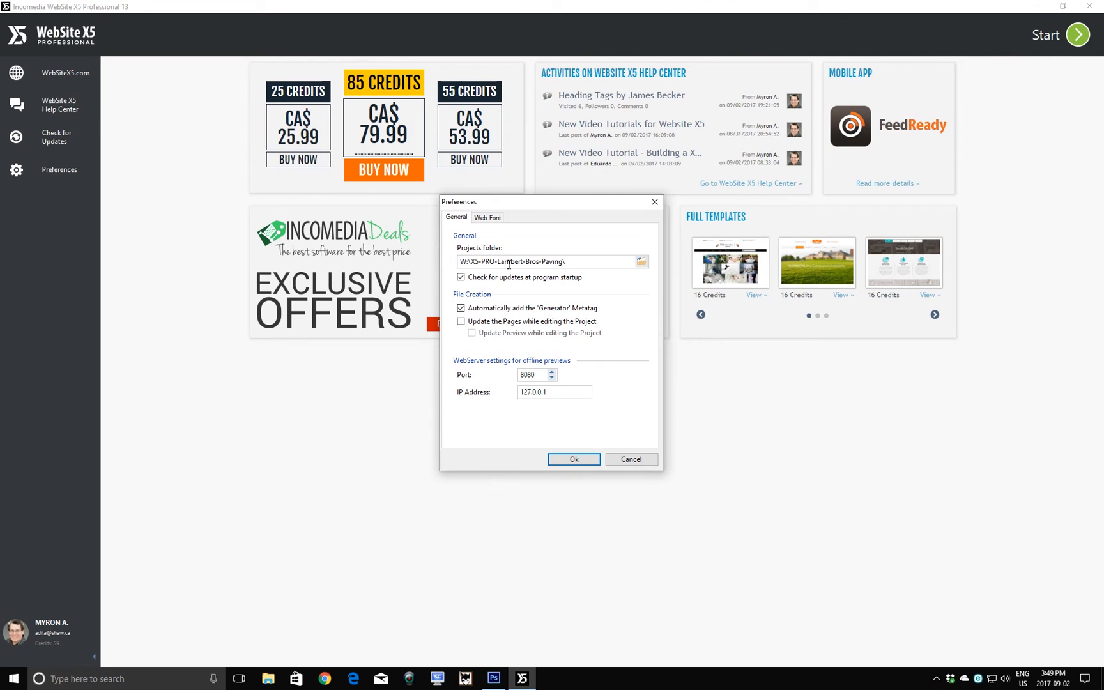
{"action": "left_click", "coordinate": [494, 220]}
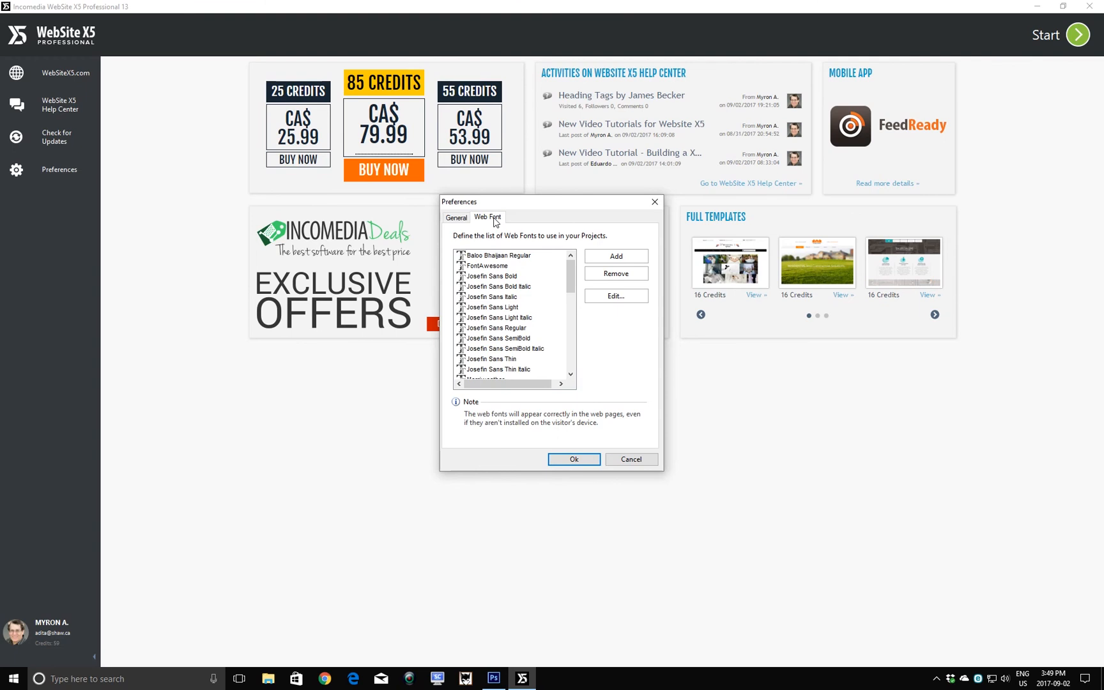
{"action": "left_click", "coordinate": [630, 459]}
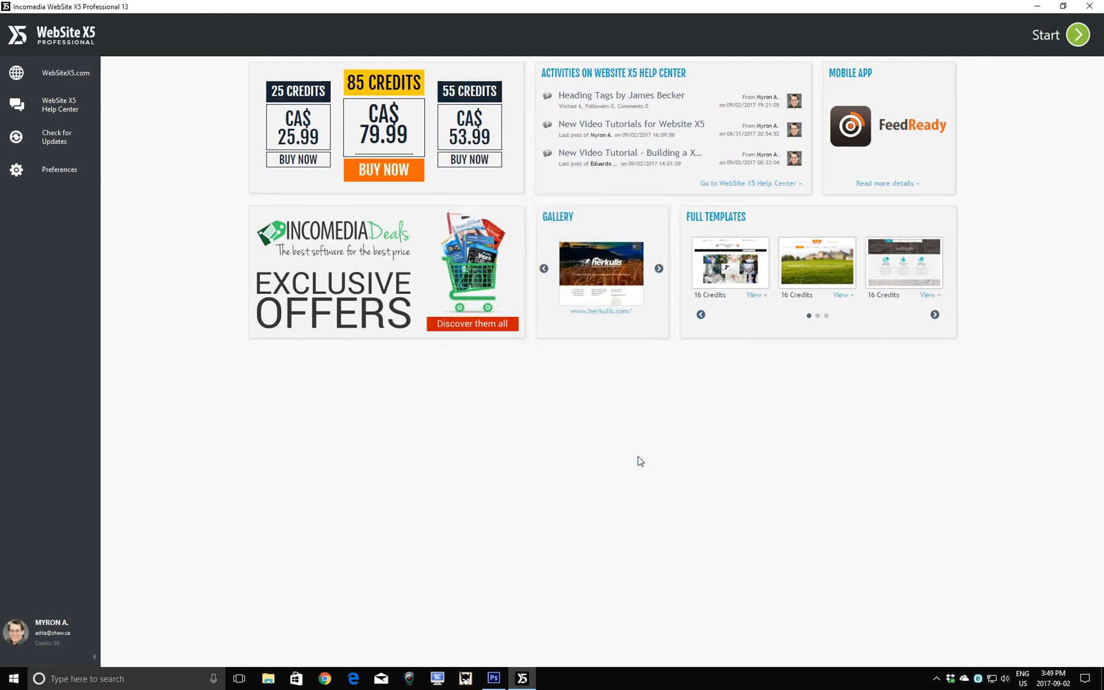
Open the existing Paving project for editing
{"action": "left_click", "coordinate": [1077, 38]}
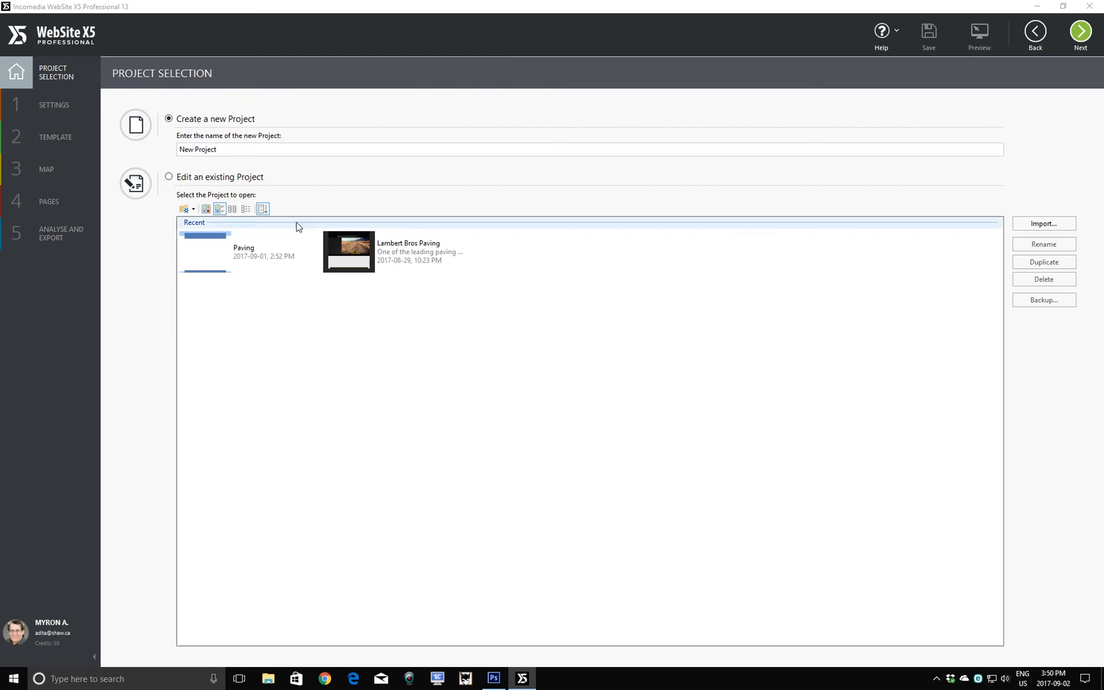
{"action": "double_click", "coordinate": [206, 246]}
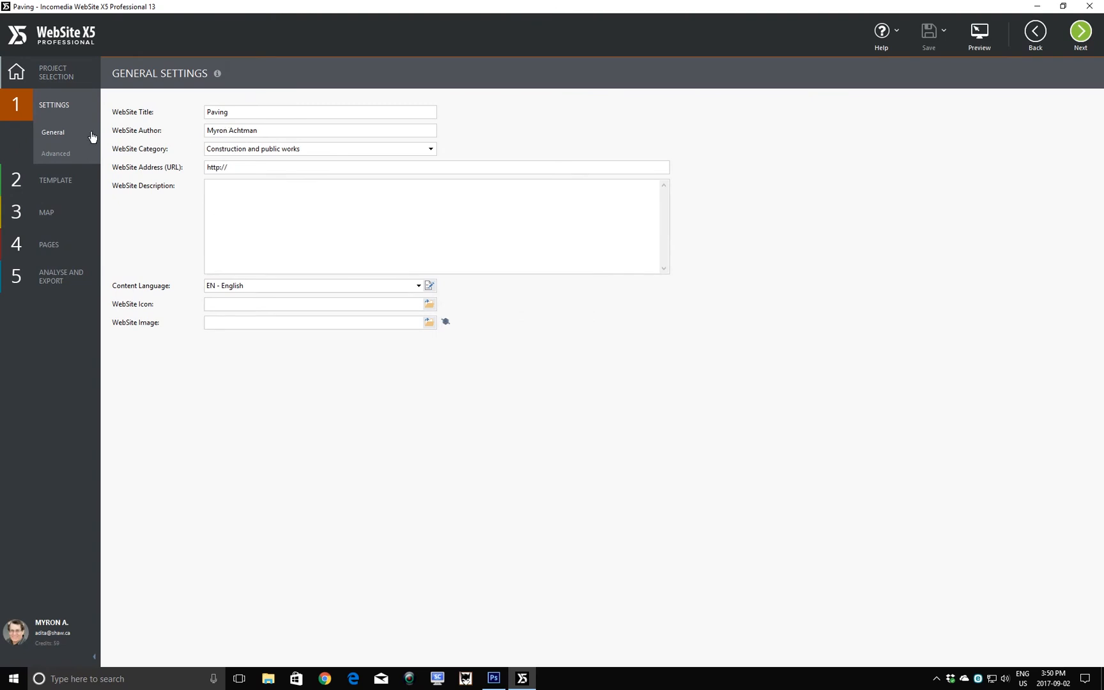
Review the responsive design resolutions and breakpoints in the template customization settings
{"action": "left_click", "coordinate": [37, 184]}
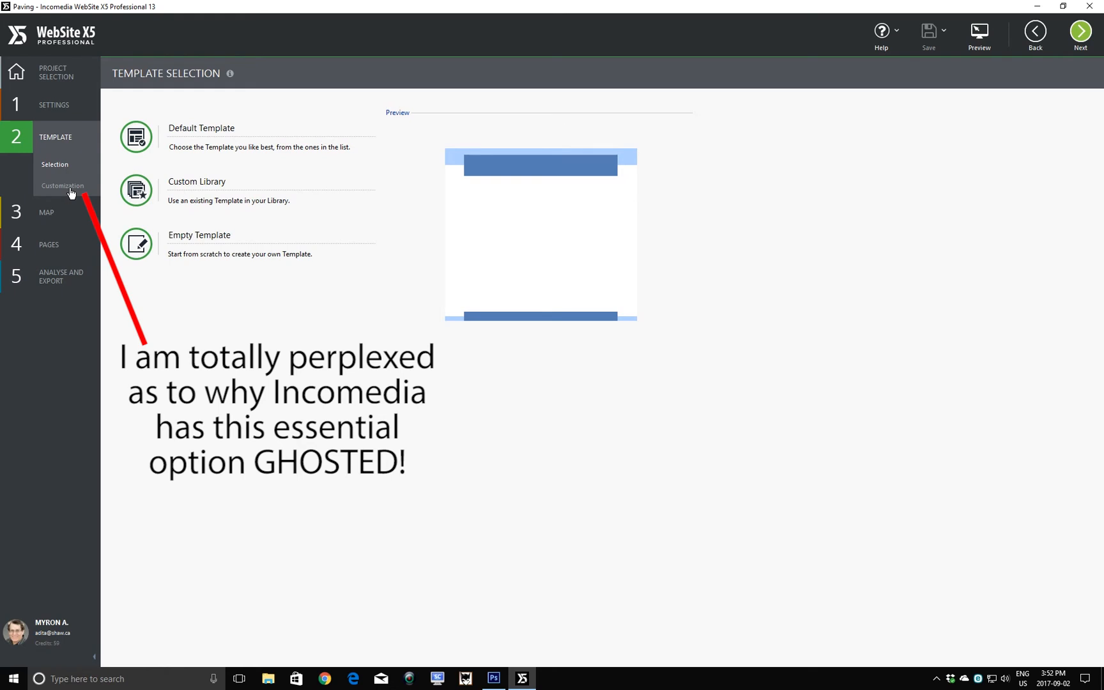
{"action": "left_click", "coordinate": [67, 186]}
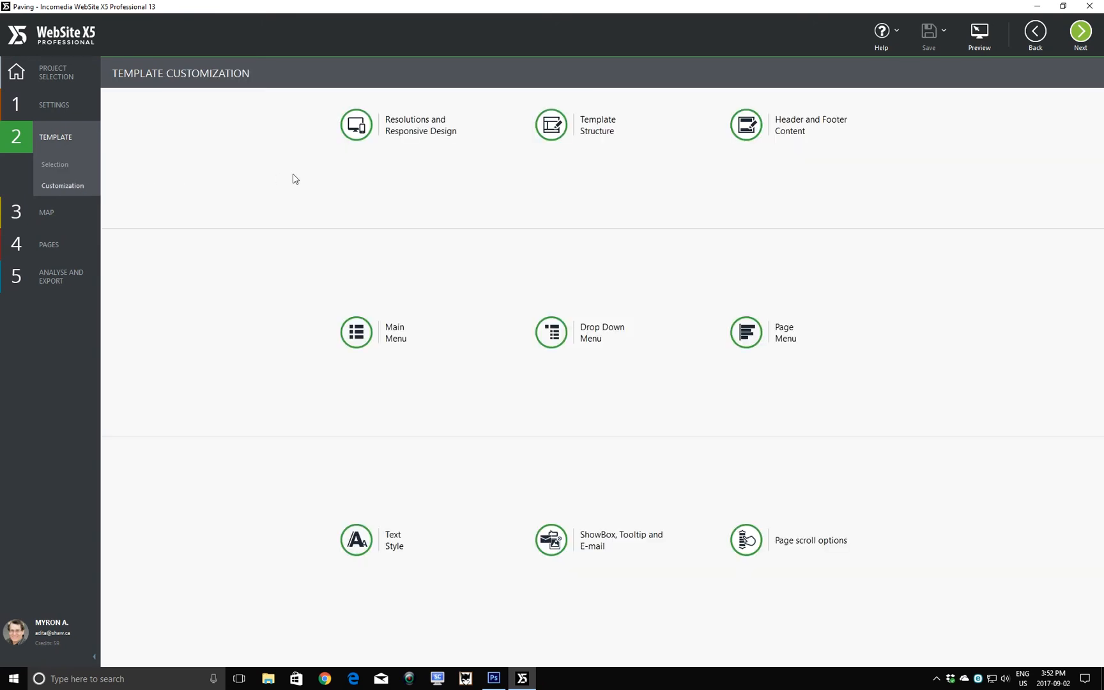
{"action": "left_click", "coordinate": [408, 132]}
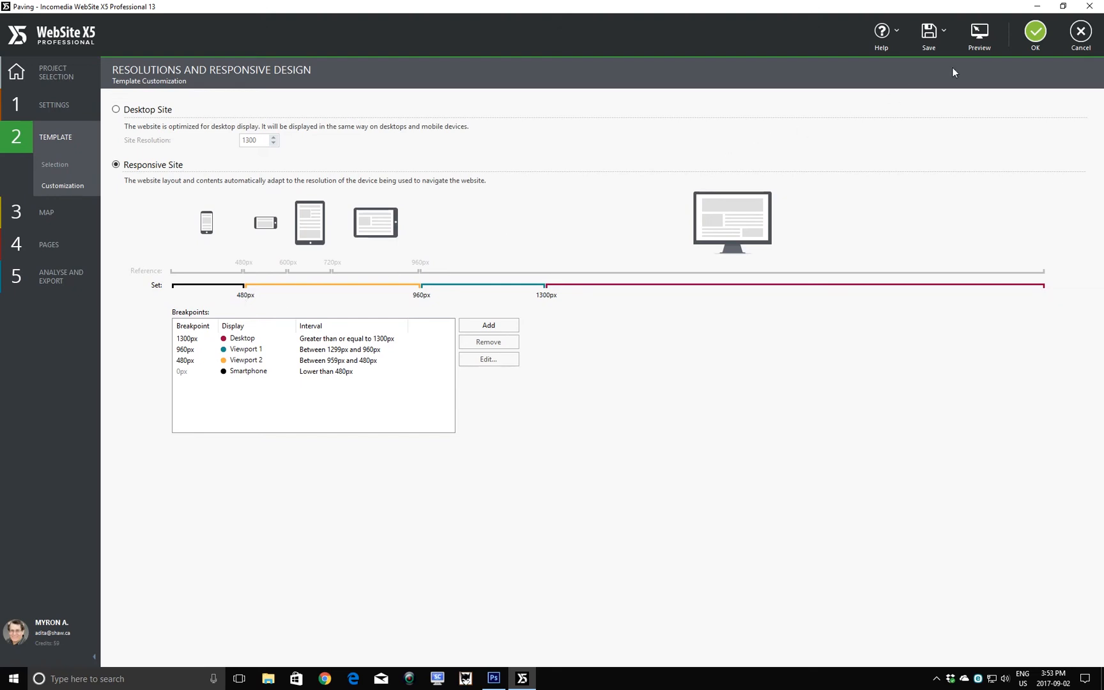
{"action": "left_click", "coordinate": [1034, 33]}
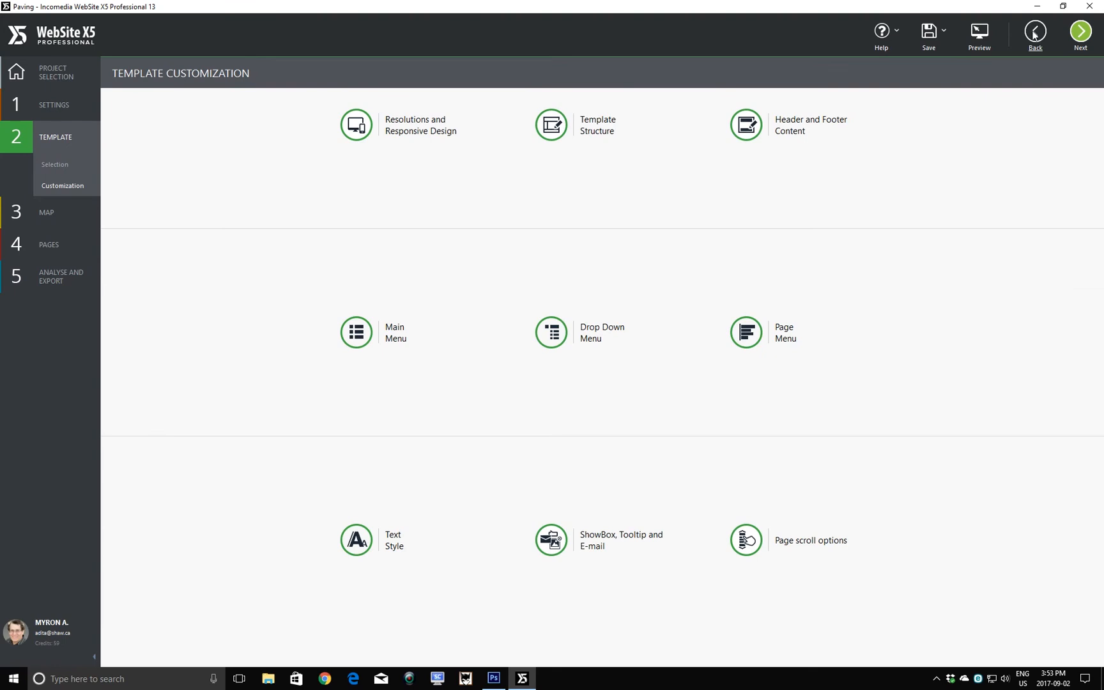
Preview the site, visiting Page 1, Page 2, Page 3 and the Home Page, and close the preview
{"action": "left_click", "coordinate": [977, 33]}
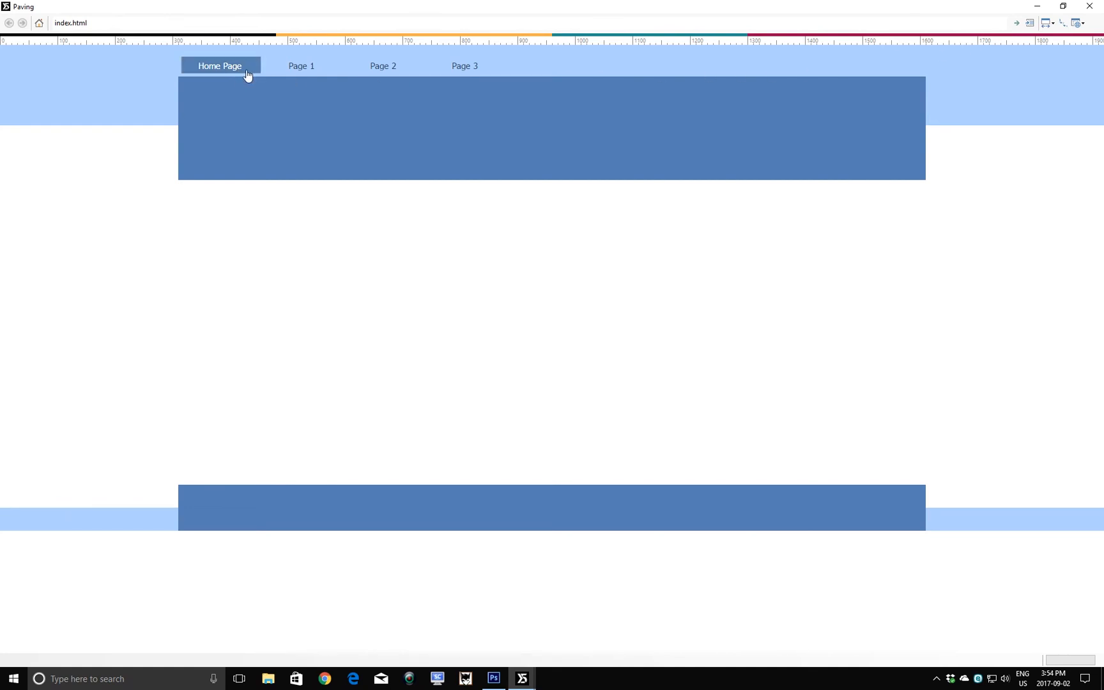
{"action": "left_click", "coordinate": [303, 72]}
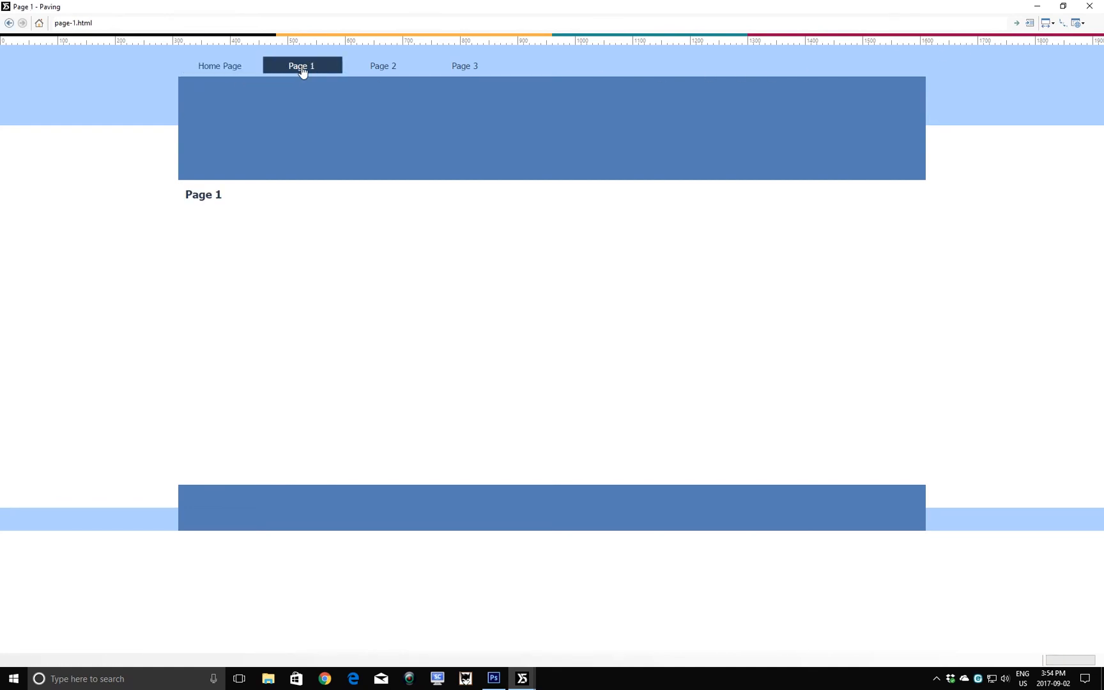
{"action": "left_click", "coordinate": [379, 71]}
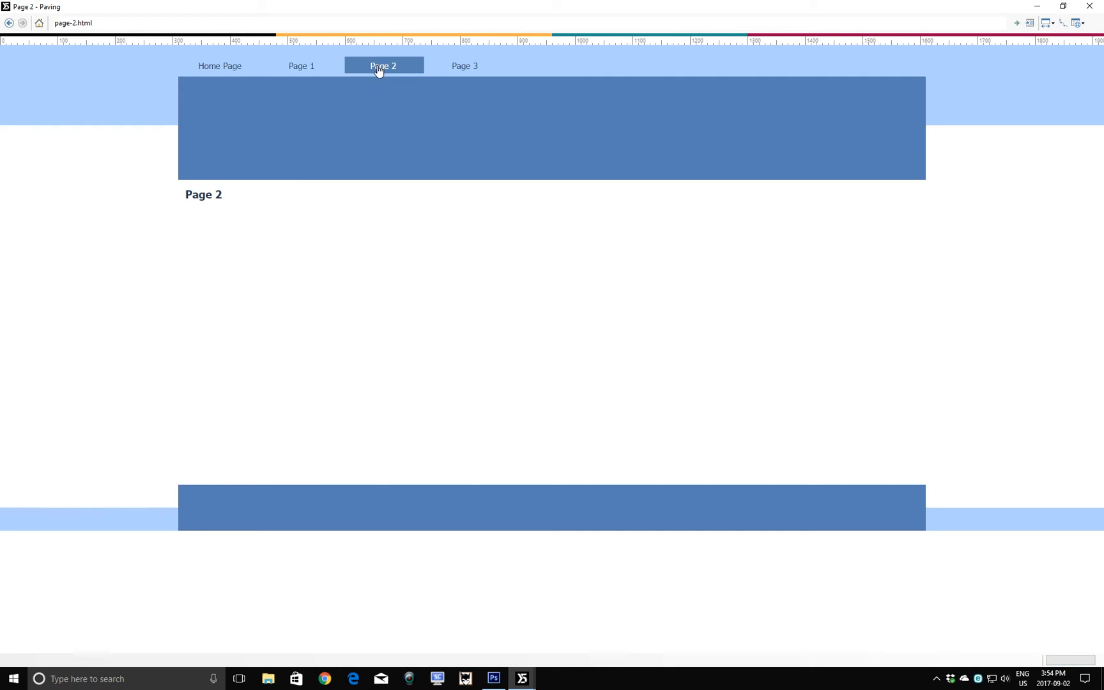
{"action": "left_click", "coordinate": [459, 71]}
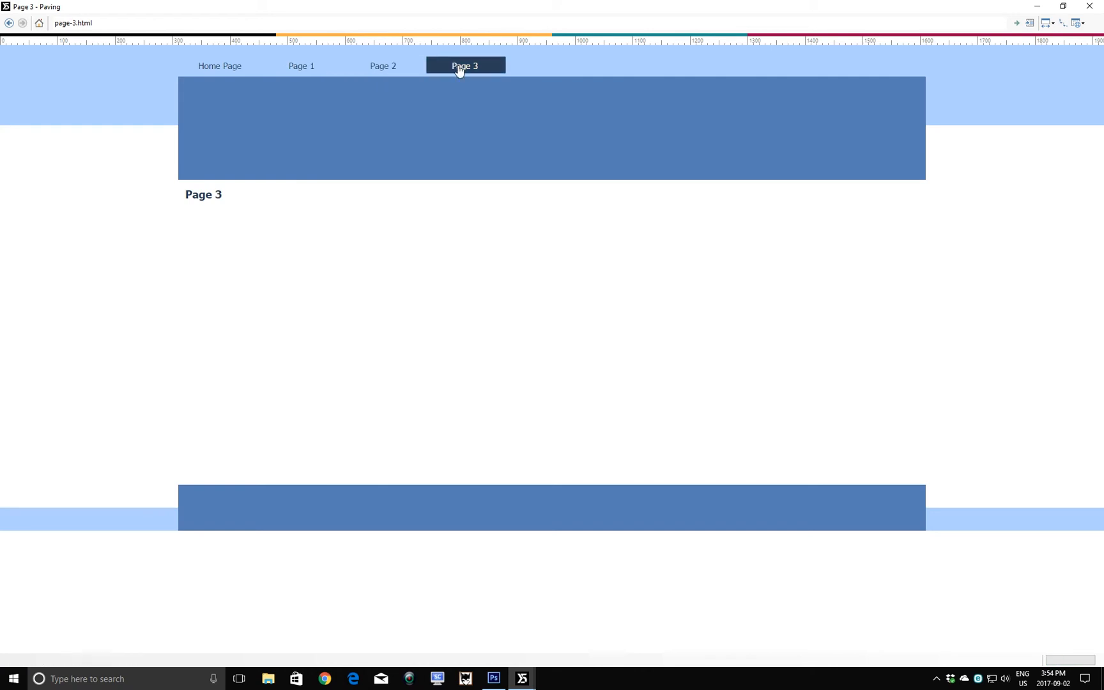
{"action": "left_click", "coordinate": [226, 70]}
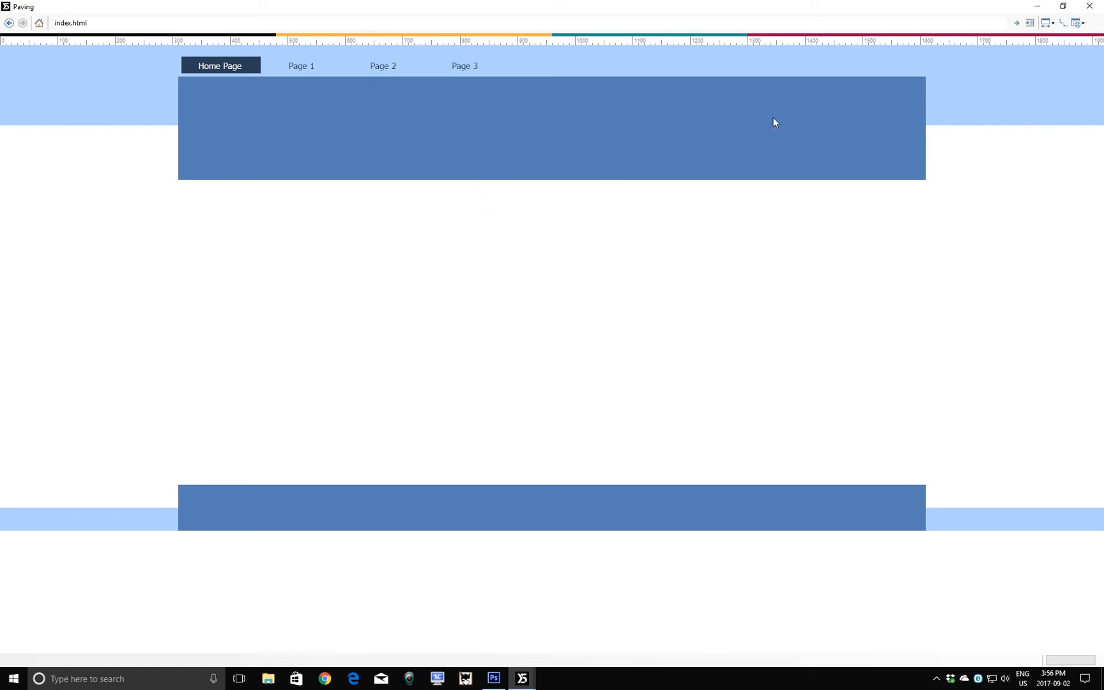
{"action": "left_click", "coordinate": [1089, 8]}
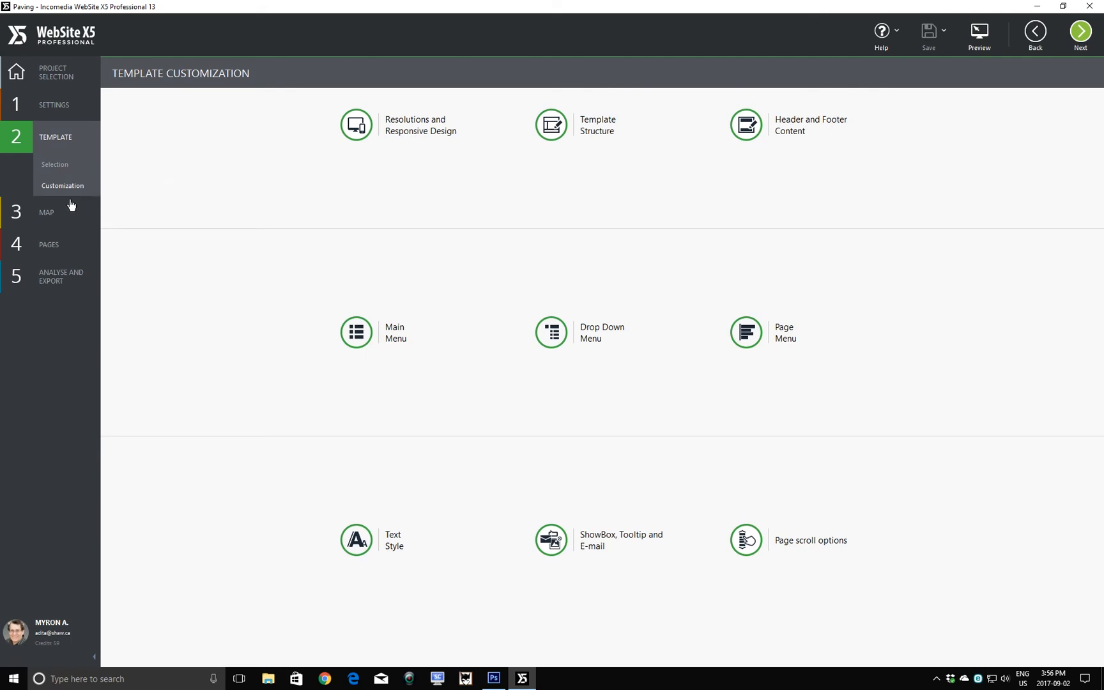
Open the Home Page for content editing from the sitemap
{"action": "left_click", "coordinate": [39, 216]}
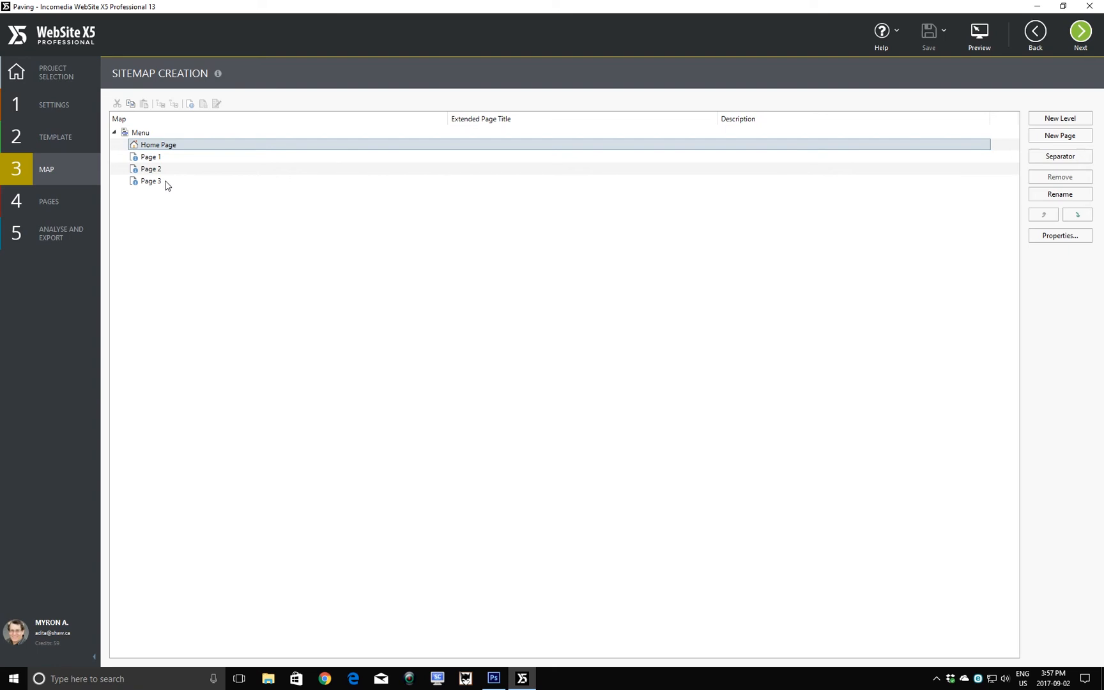
{"action": "double_click", "coordinate": [144, 146]}
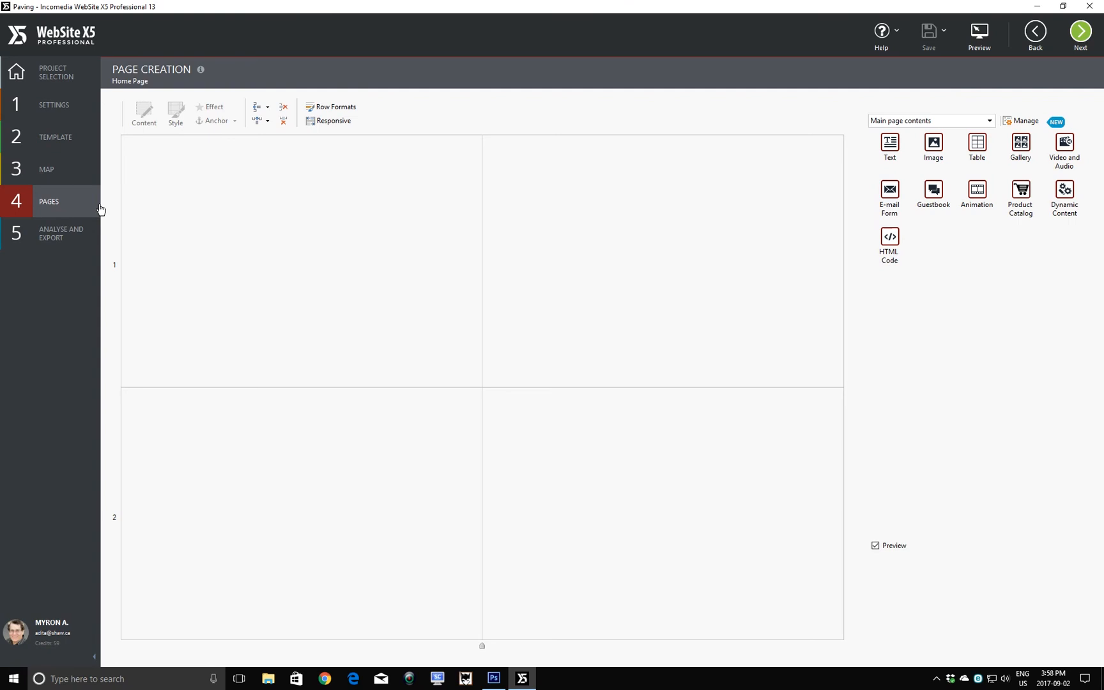
{"action": "left_click", "coordinate": [249, 235]}
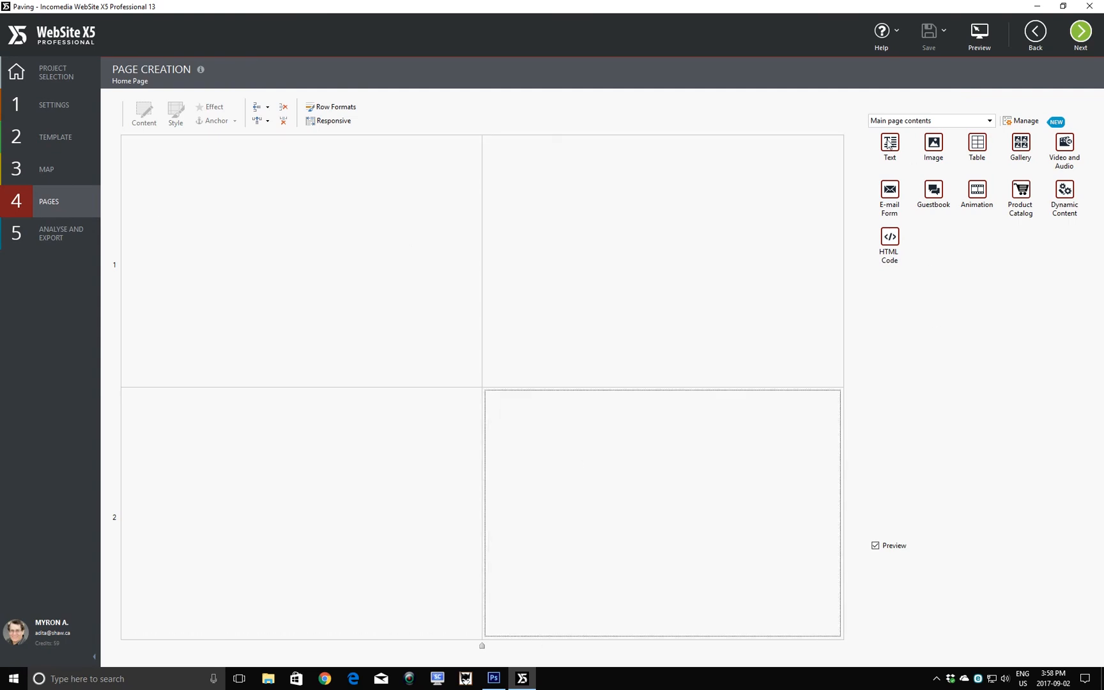
Place a Text object and an Image object in the page grid's first row and an E-mail Form in the second row's first cell
{"action": "left_click_drag", "start_coordinate": [888, 143], "coordinate": [323, 202]}
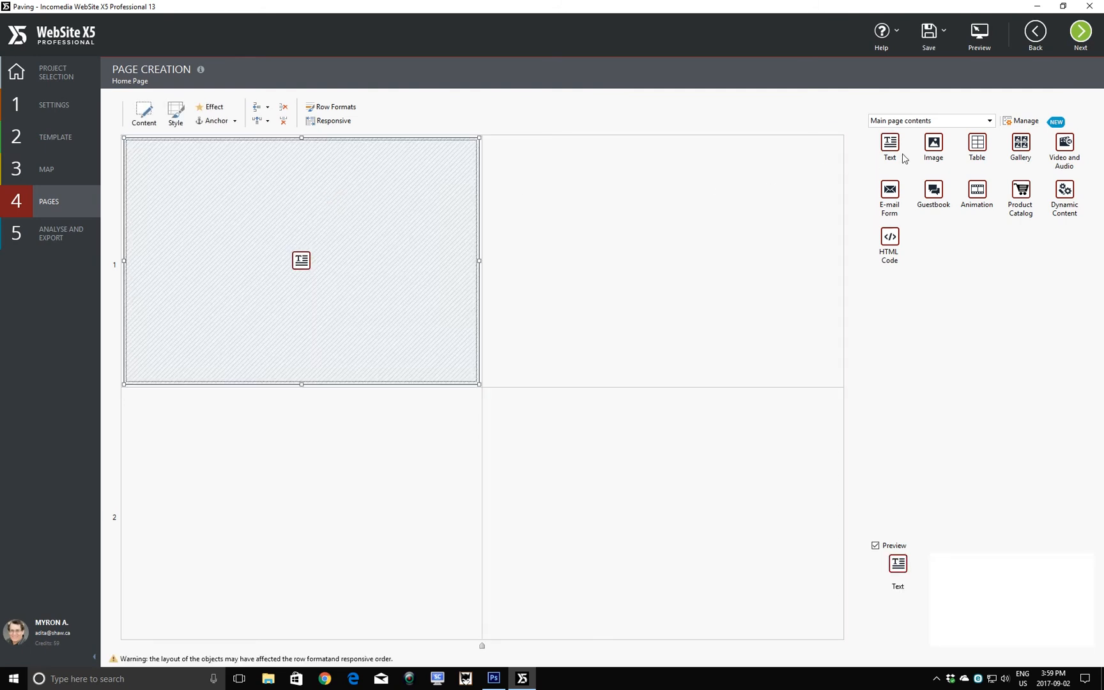
{"action": "left_click_drag", "start_coordinate": [934, 142], "coordinate": [613, 241]}
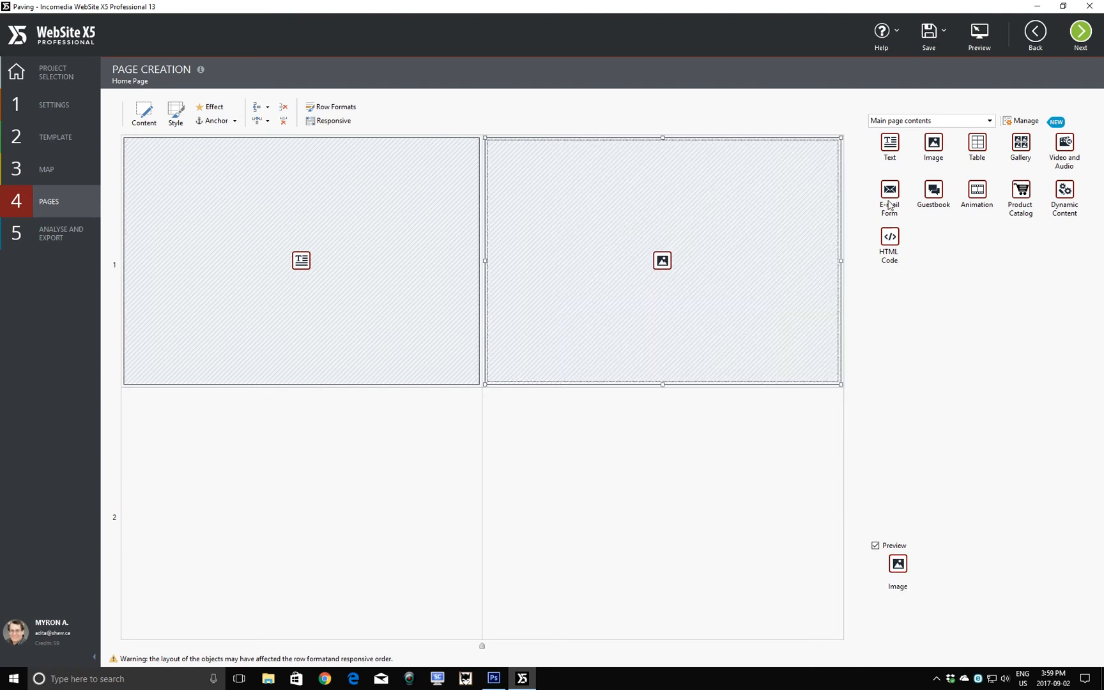
{"action": "left_click_drag", "start_coordinate": [891, 190], "coordinate": [356, 492]}
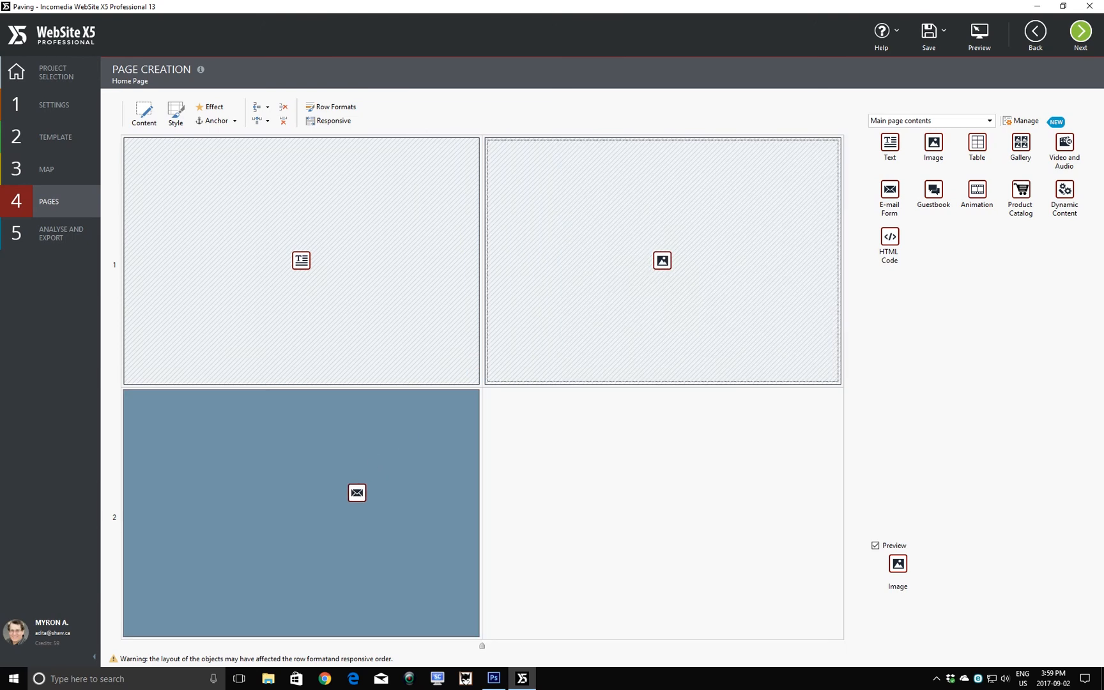
{"action": "left_click_drag", "start_coordinate": [357, 492], "coordinate": [357, 492]}
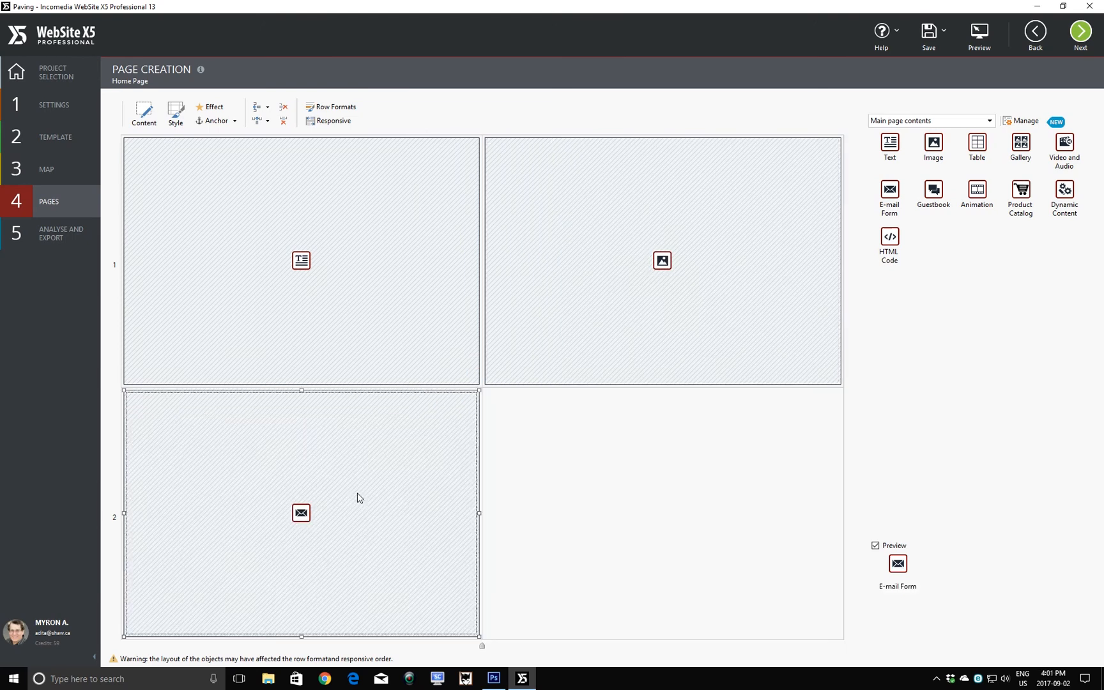
Delete the E-mail Form, Image and Text objects from the Home Page grid
{"action": "key", "text": "Delete"}
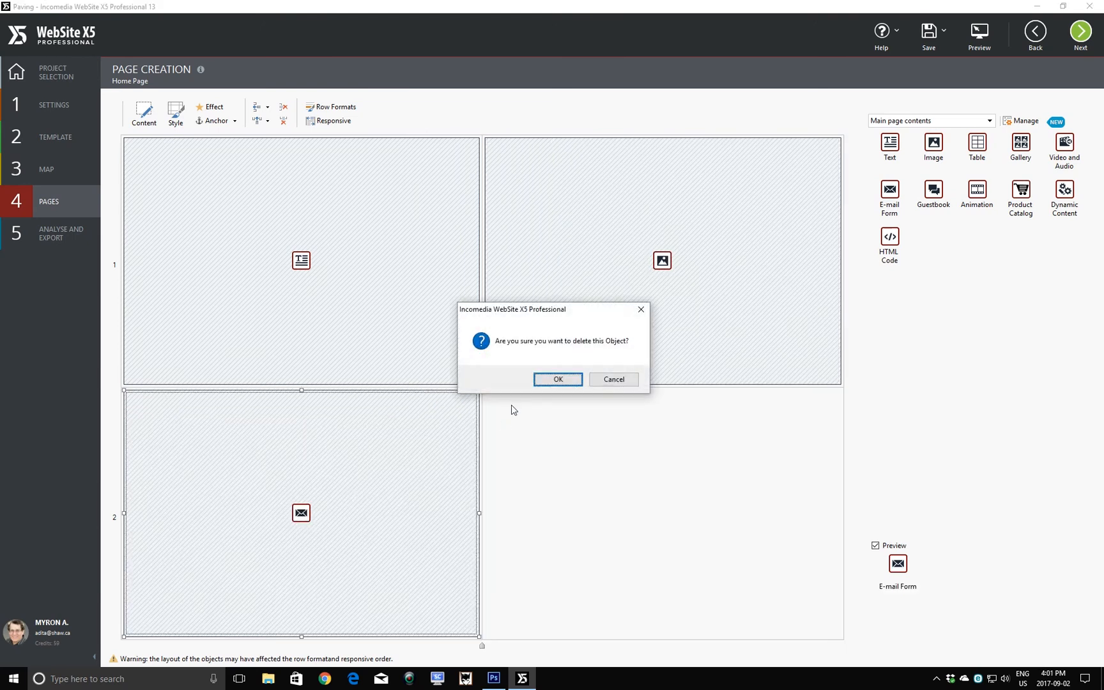
{"action": "left_click", "coordinate": [547, 382]}
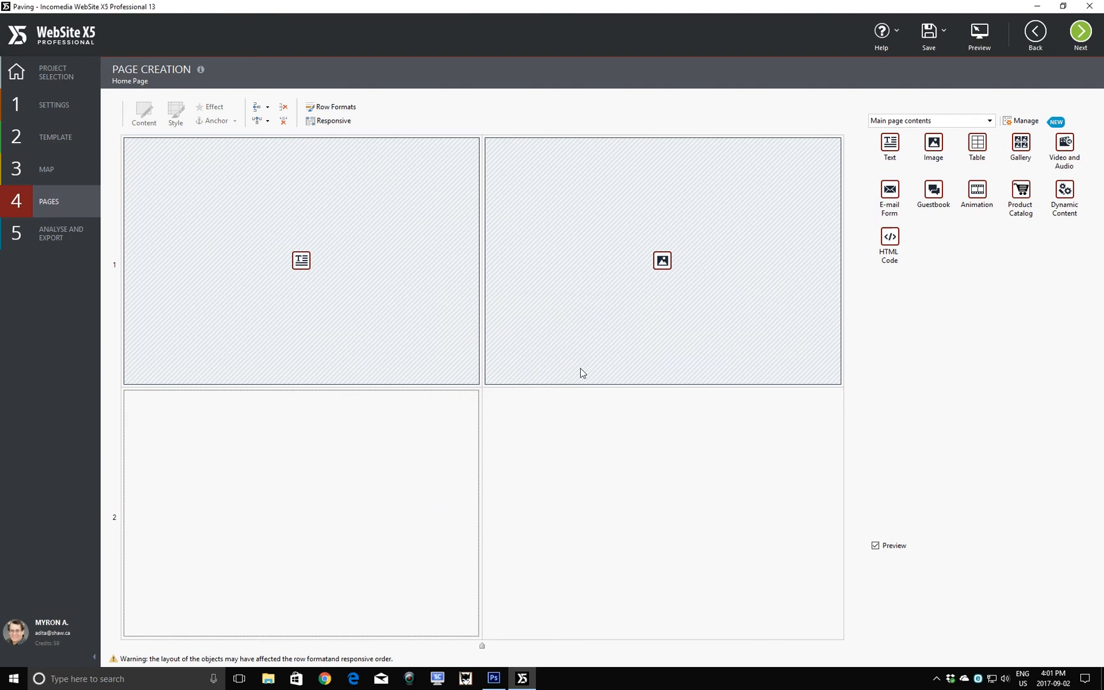
{"action": "left_click", "coordinate": [599, 363]}
{"action": "key", "text": "Delete"}
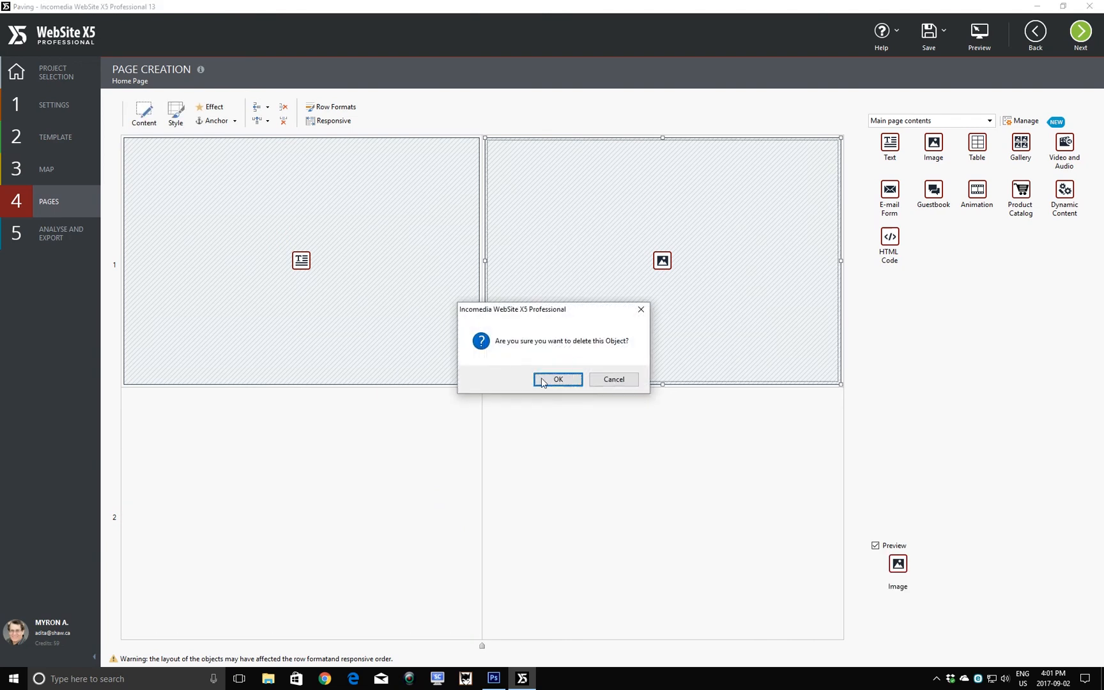
{"action": "left_click", "coordinate": [560, 377]}
{"action": "left_click", "coordinate": [424, 356]}
{"action": "key", "text": "Delete"}
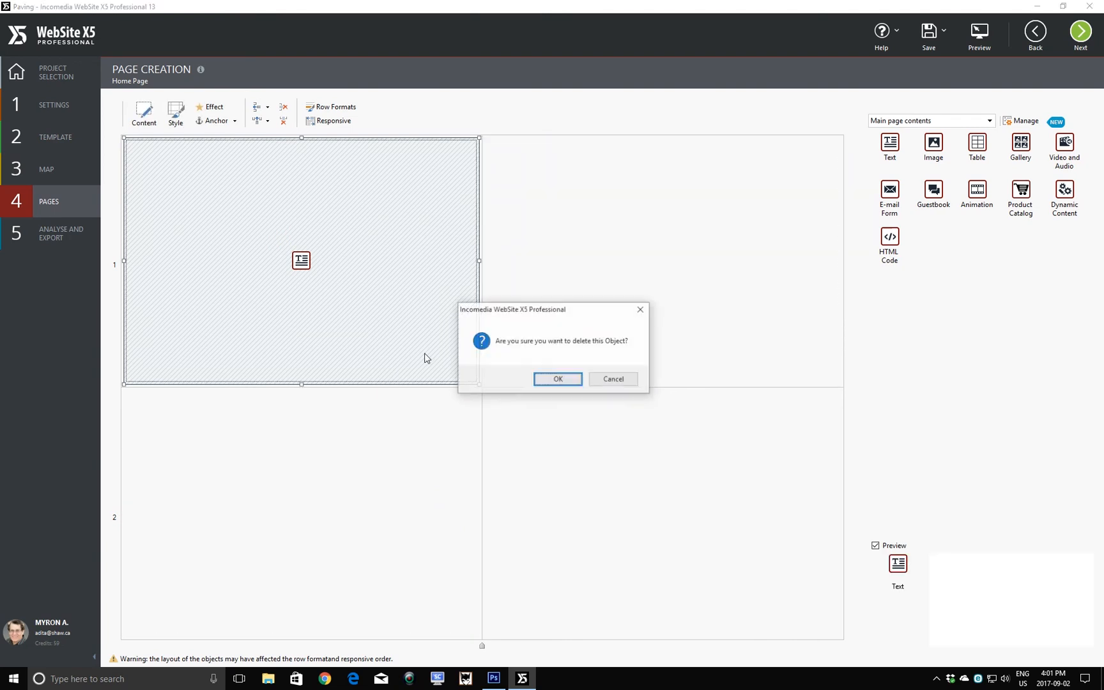
{"action": "left_click", "coordinate": [550, 379]}
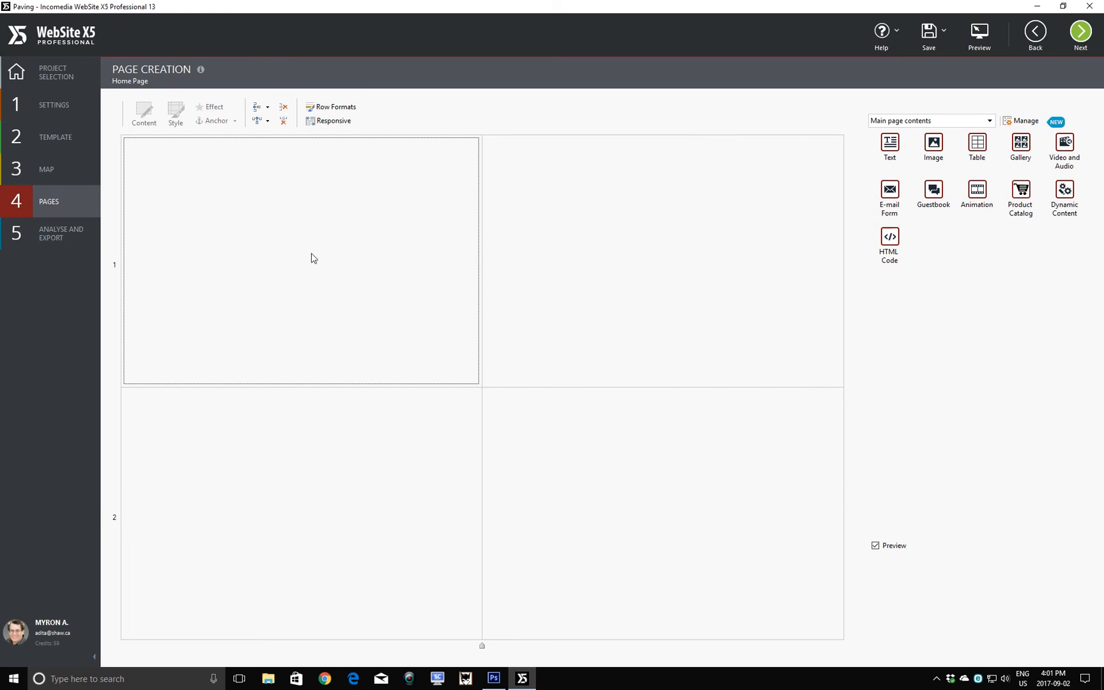
Examine the template structure at the 960 px, 480 px and smartphone viewports, ending on the desktop view
{"action": "left_click", "coordinate": [64, 136]}
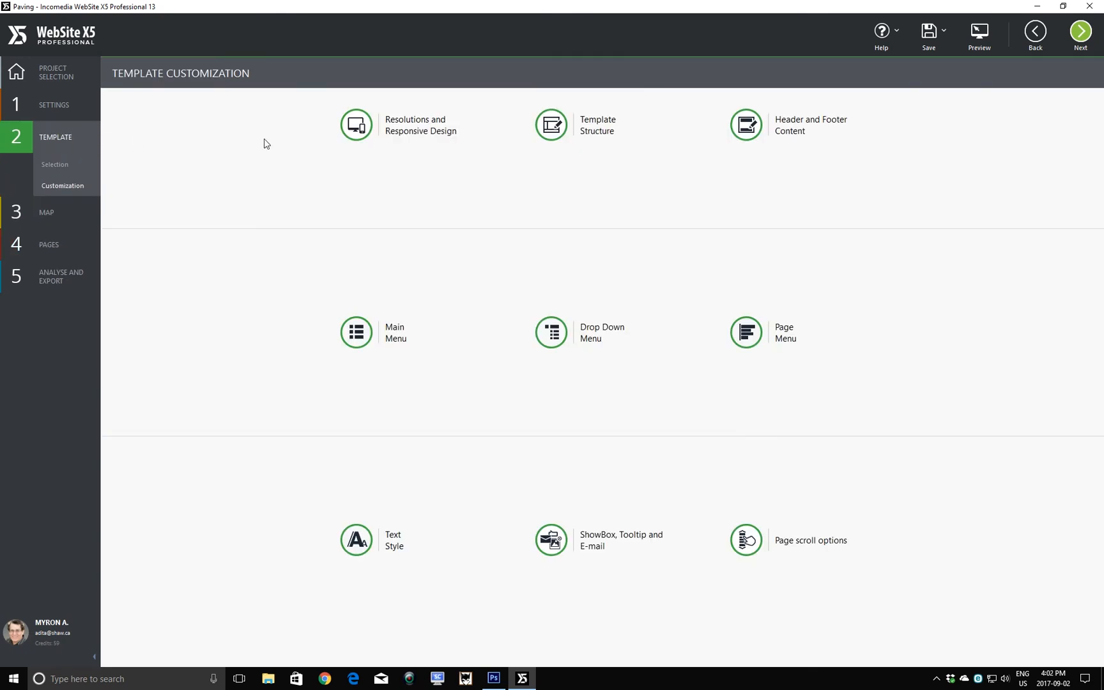
{"action": "left_click", "coordinate": [591, 139]}
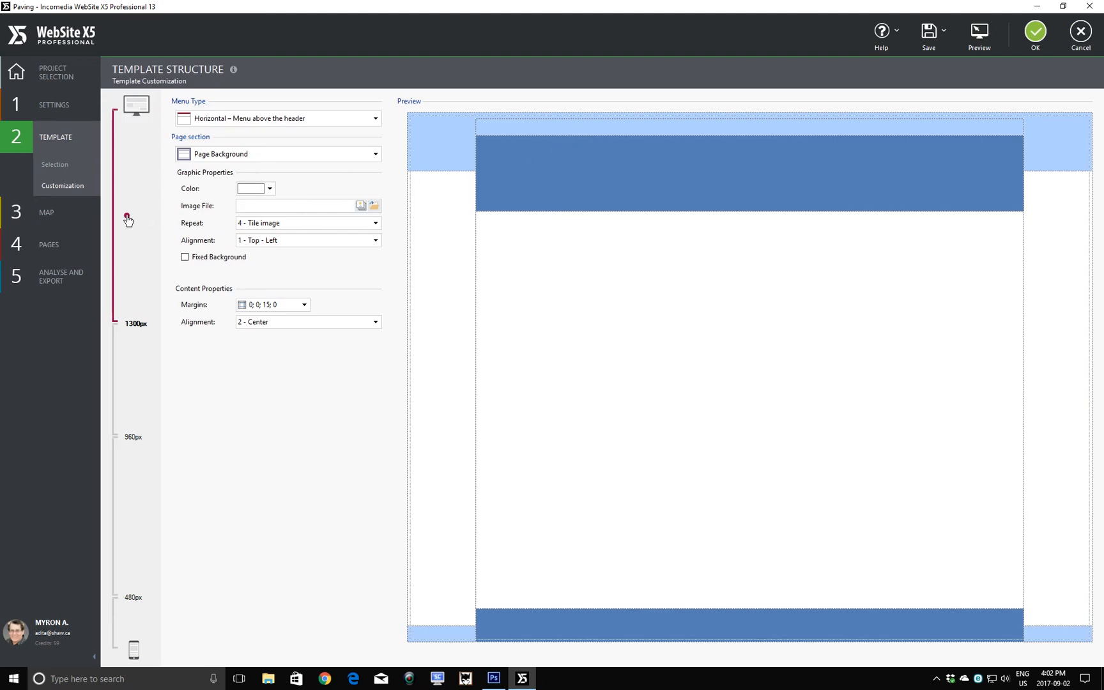
{"action": "left_click", "coordinate": [127, 381]}
{"action": "left_click", "coordinate": [127, 518]}
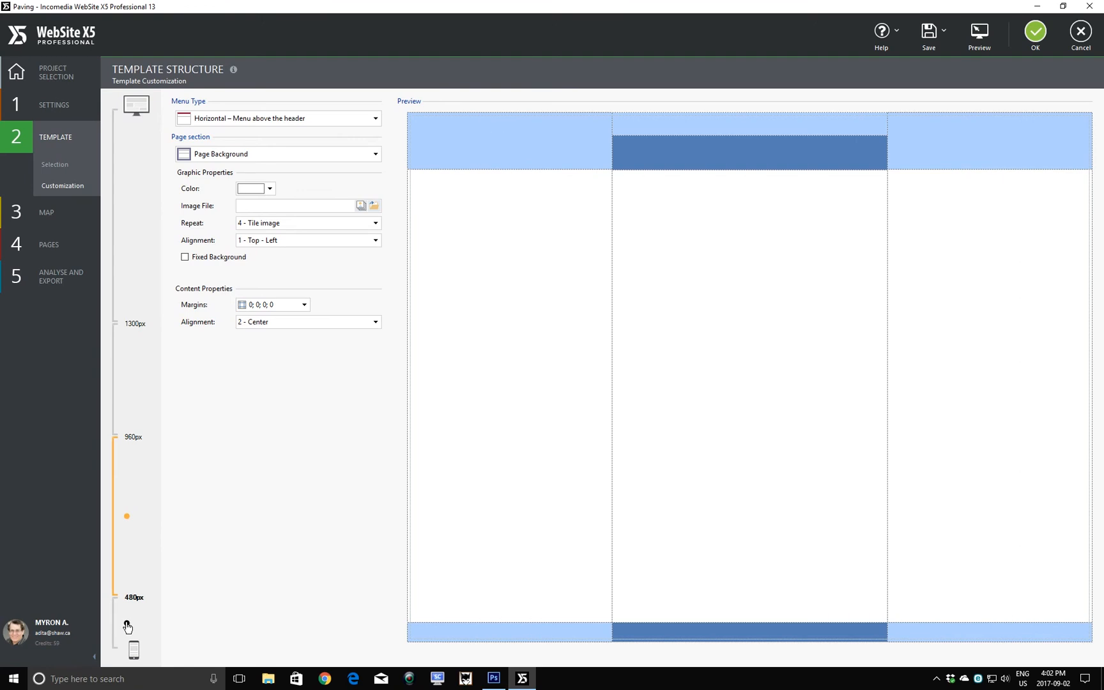
{"action": "left_click", "coordinate": [127, 625]}
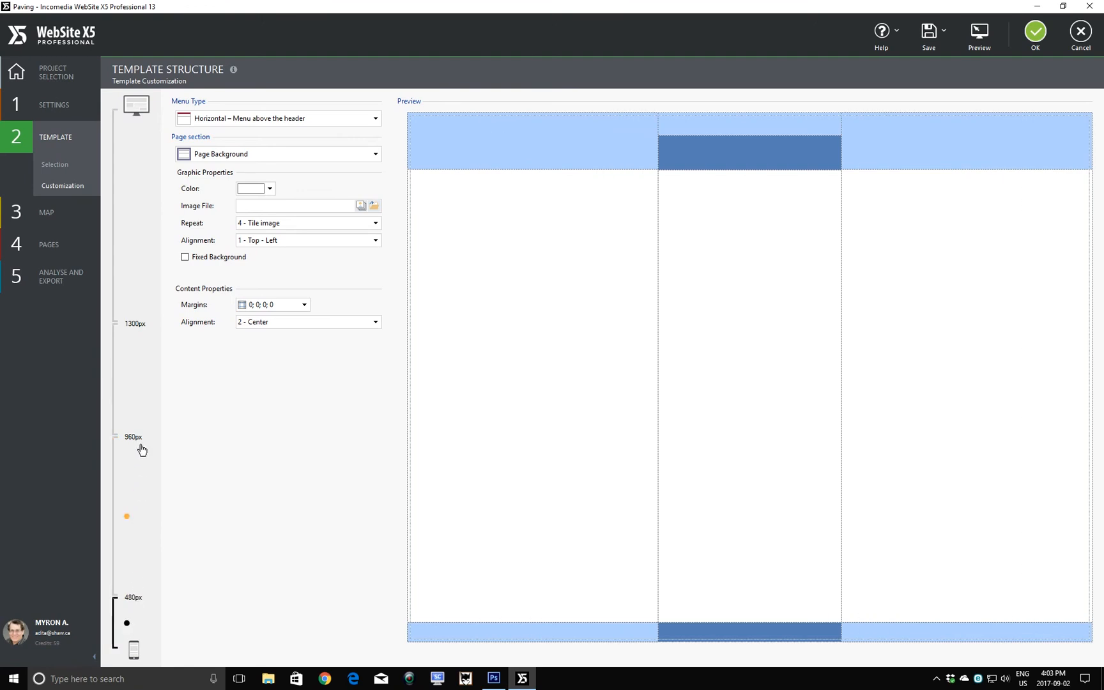
{"action": "left_click", "coordinate": [129, 217]}
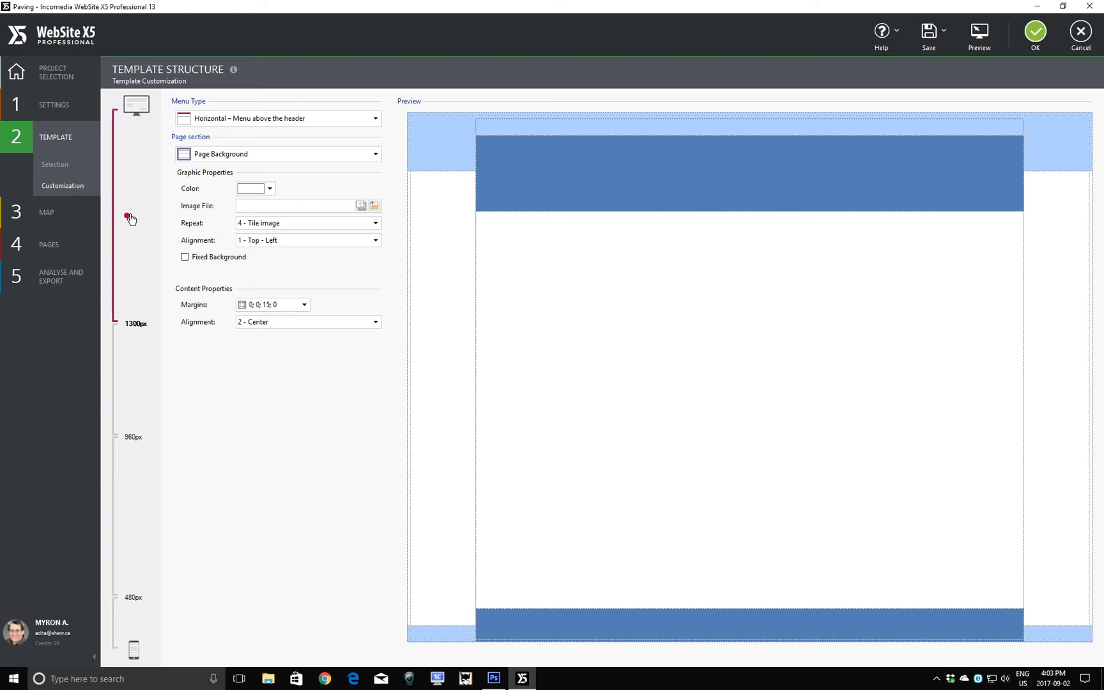
Inspect the desktop template's properties for the Page Contents, Header Background and Page Background sections
{"action": "left_click", "coordinate": [606, 290]}
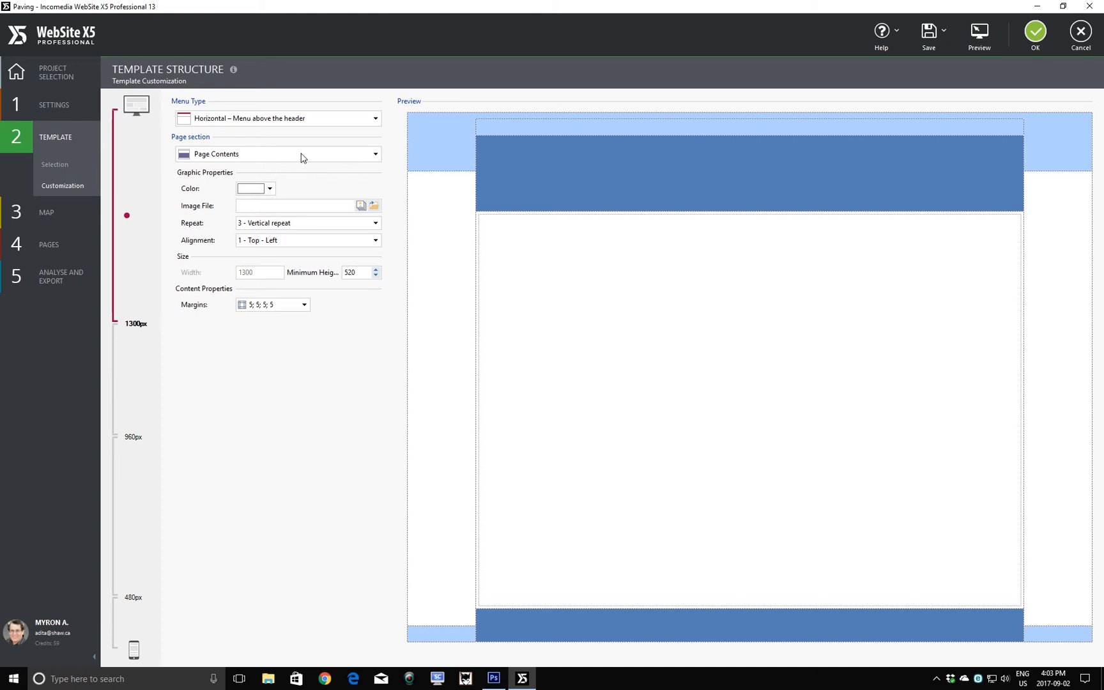
{"action": "left_click", "coordinate": [432, 147]}
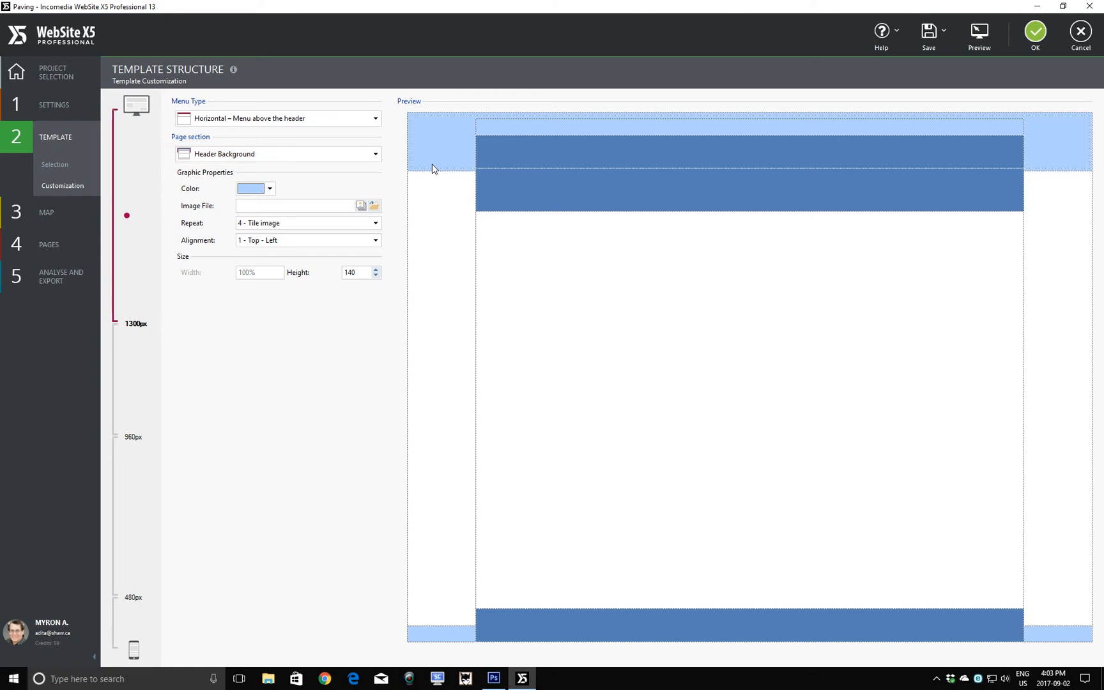
{"action": "left_click", "coordinate": [433, 222]}
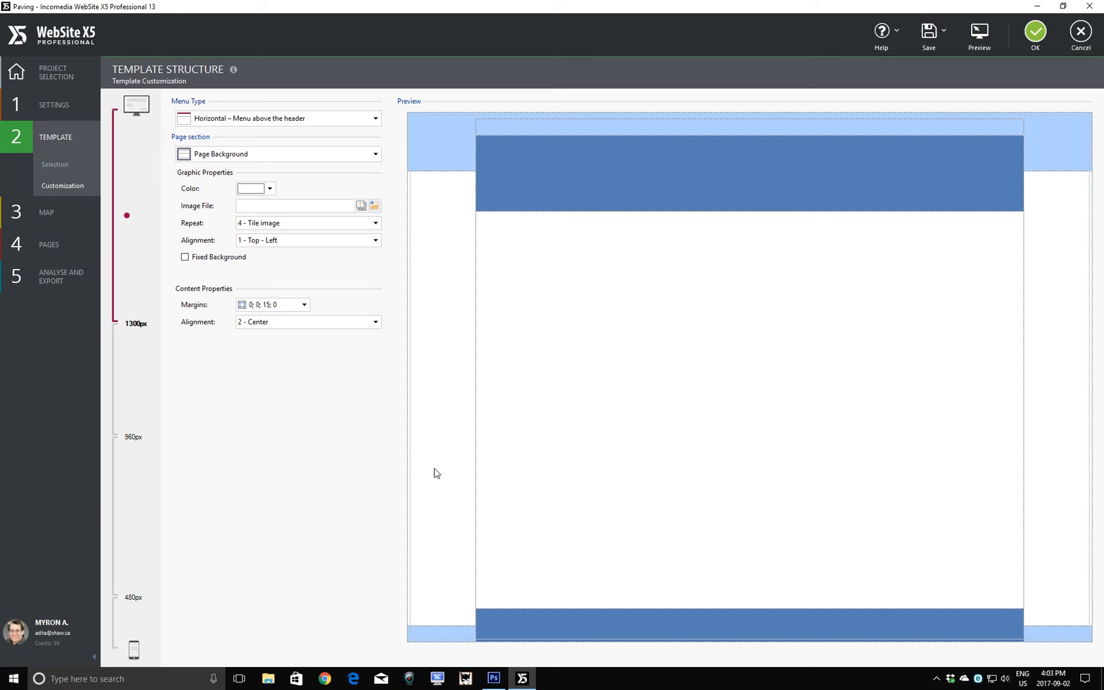
Inspect the desktop template's properties for the Footer Background and Footer sections
{"action": "left_click", "coordinate": [430, 632]}
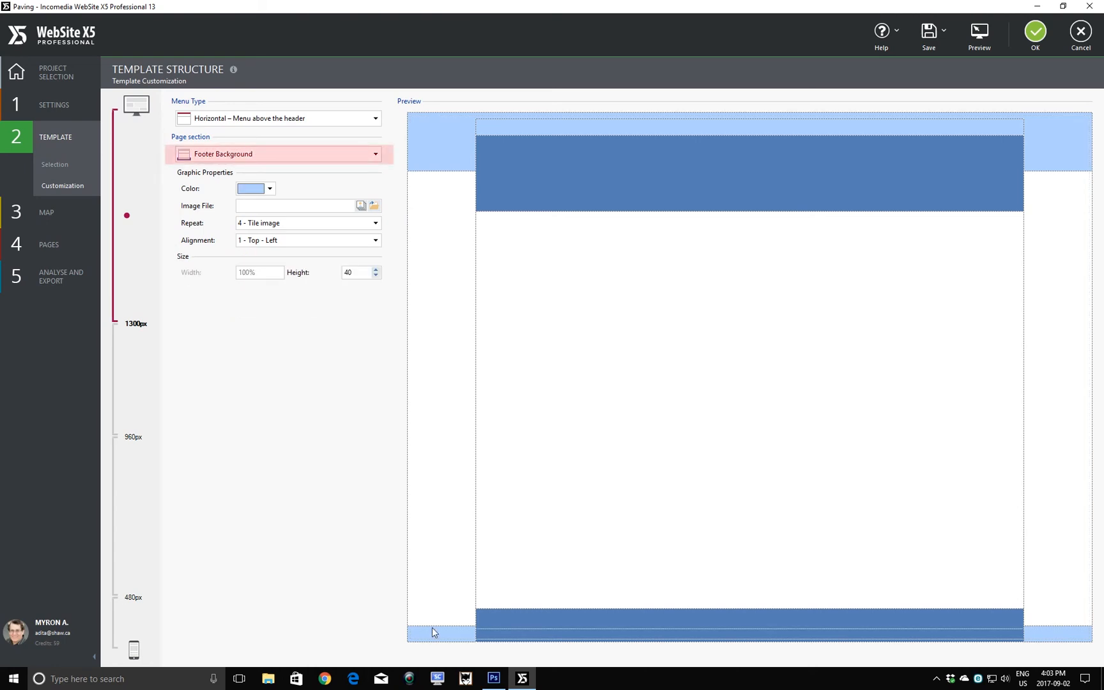
{"action": "left_click", "coordinate": [503, 620]}
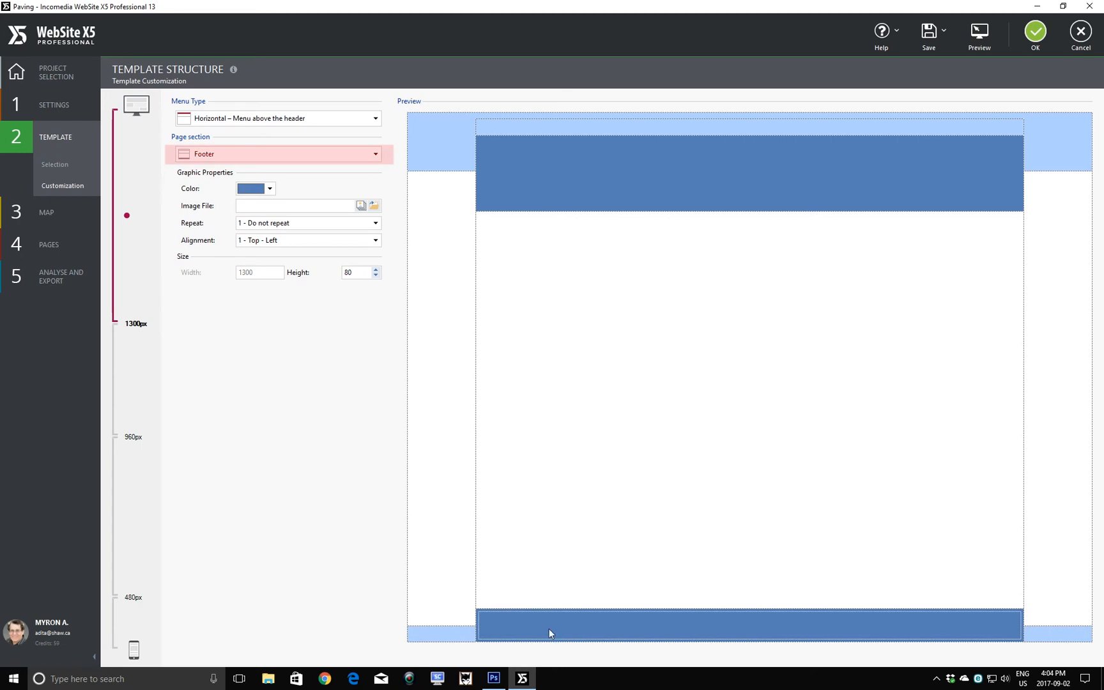
Set the desktop template's Page Contents color to light gray and its Page Background color to medium gray
{"action": "left_click", "coordinate": [698, 398]}
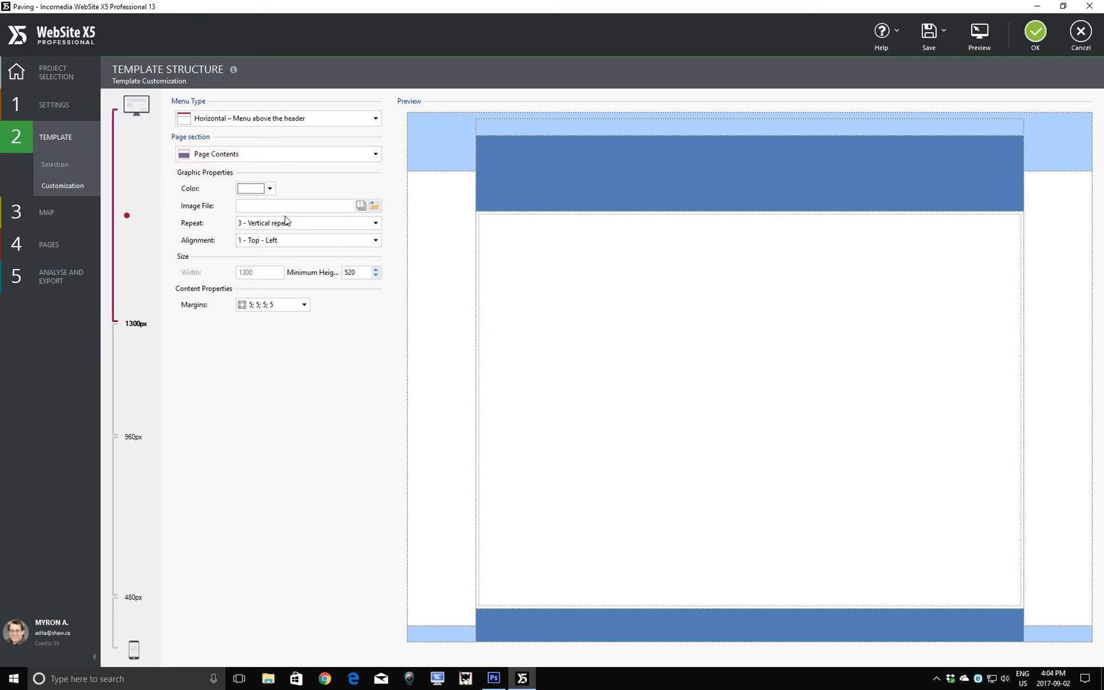
{"action": "left_click", "coordinate": [269, 191]}
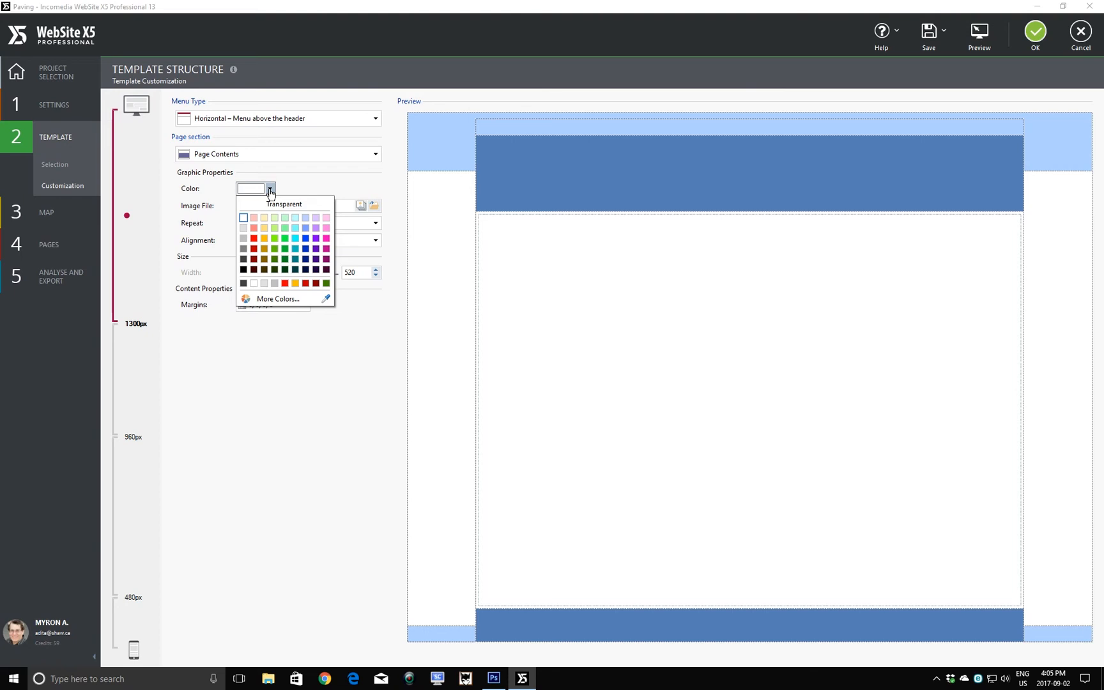
{"action": "left_click", "coordinate": [243, 228]}
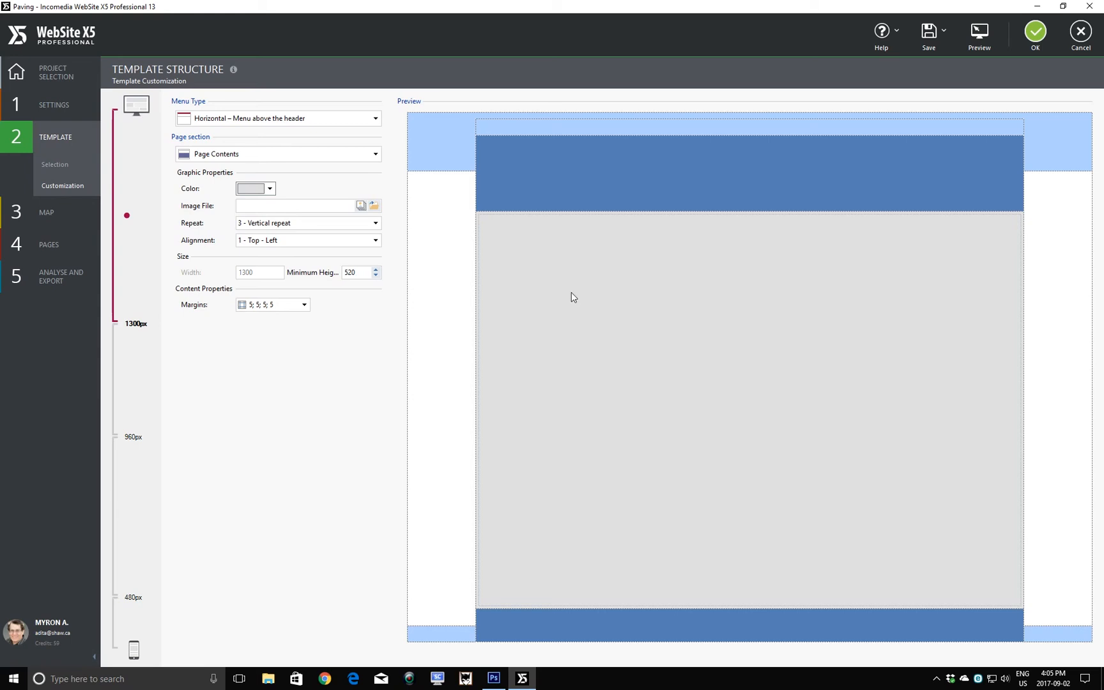
{"action": "left_click", "coordinate": [437, 297]}
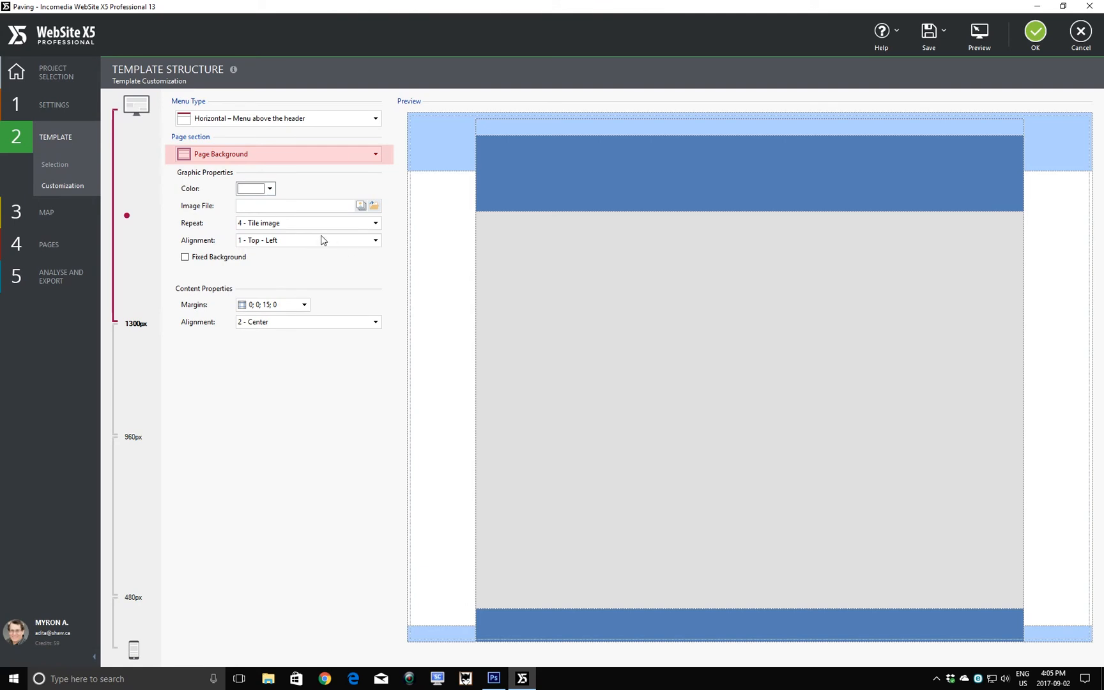
{"action": "left_click", "coordinate": [252, 192]}
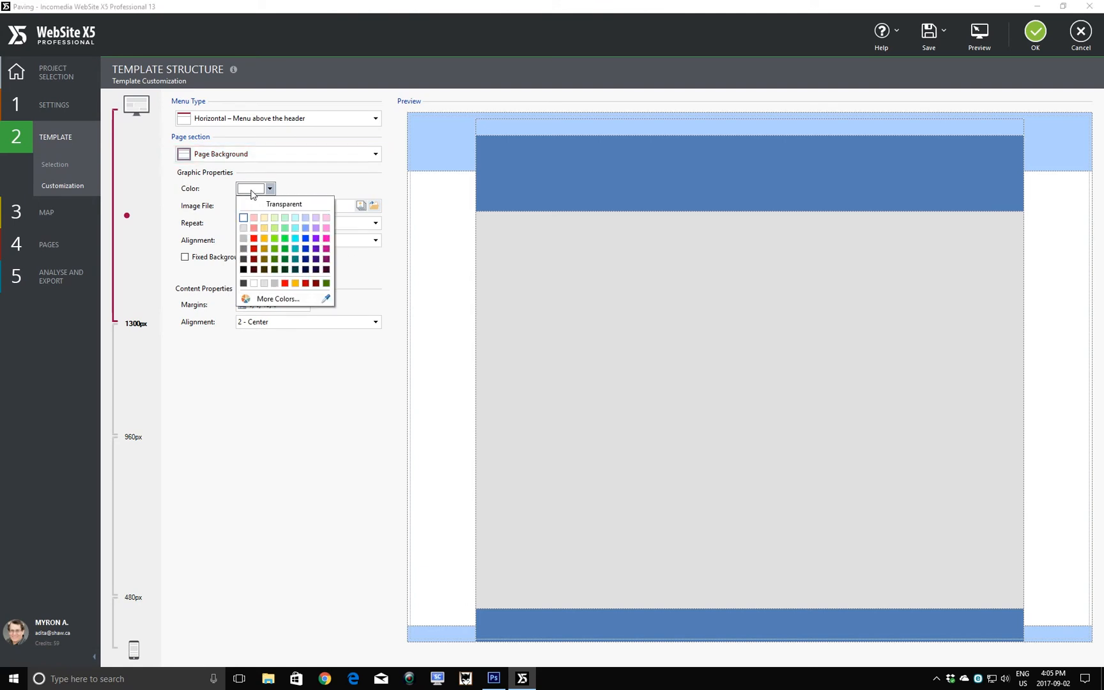
{"action": "left_click", "coordinate": [244, 254]}
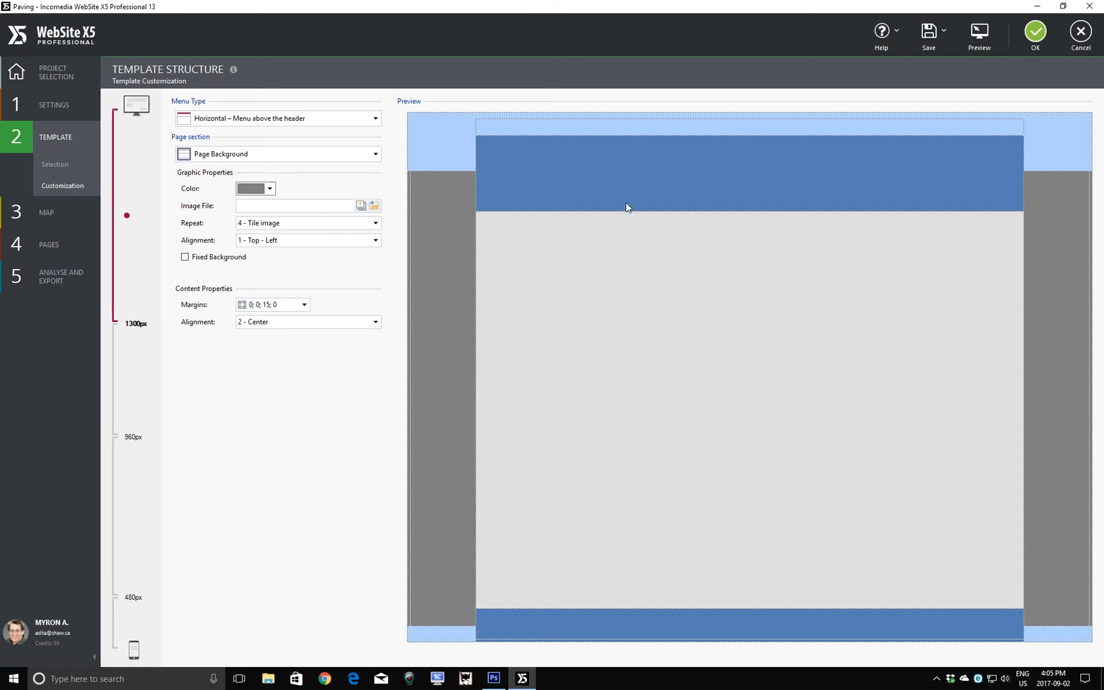
Preview the site, visit Page 1, Page 2, Page 3 and the Home Page, and close the preview
{"action": "left_click", "coordinate": [979, 35]}
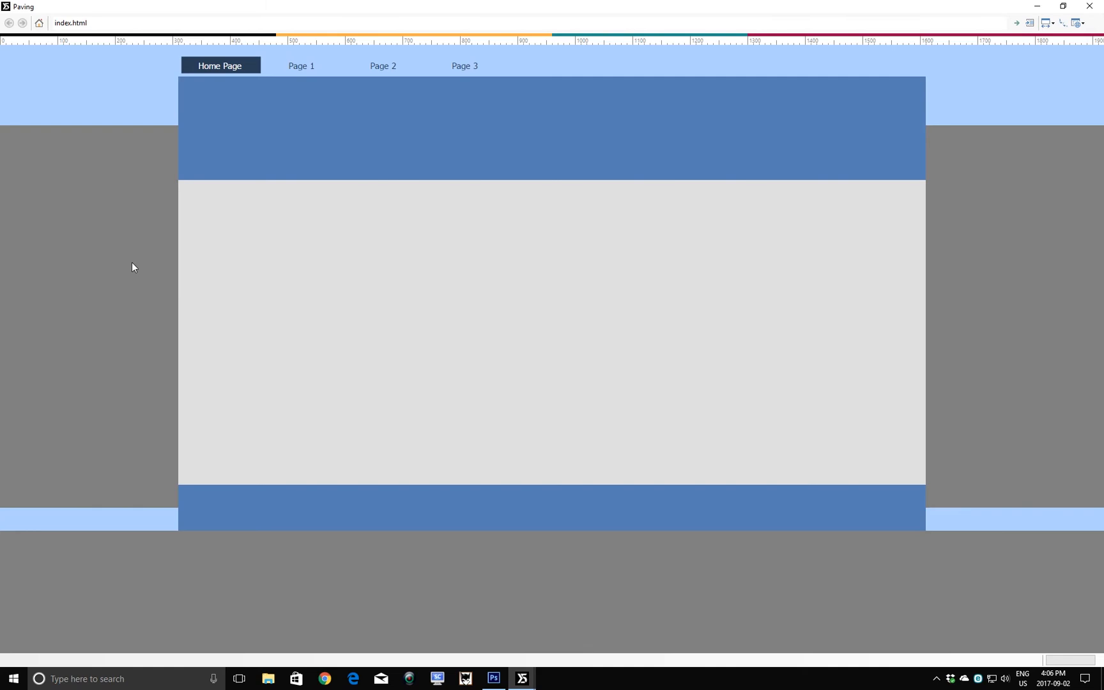
{"action": "left_click", "coordinate": [290, 67]}
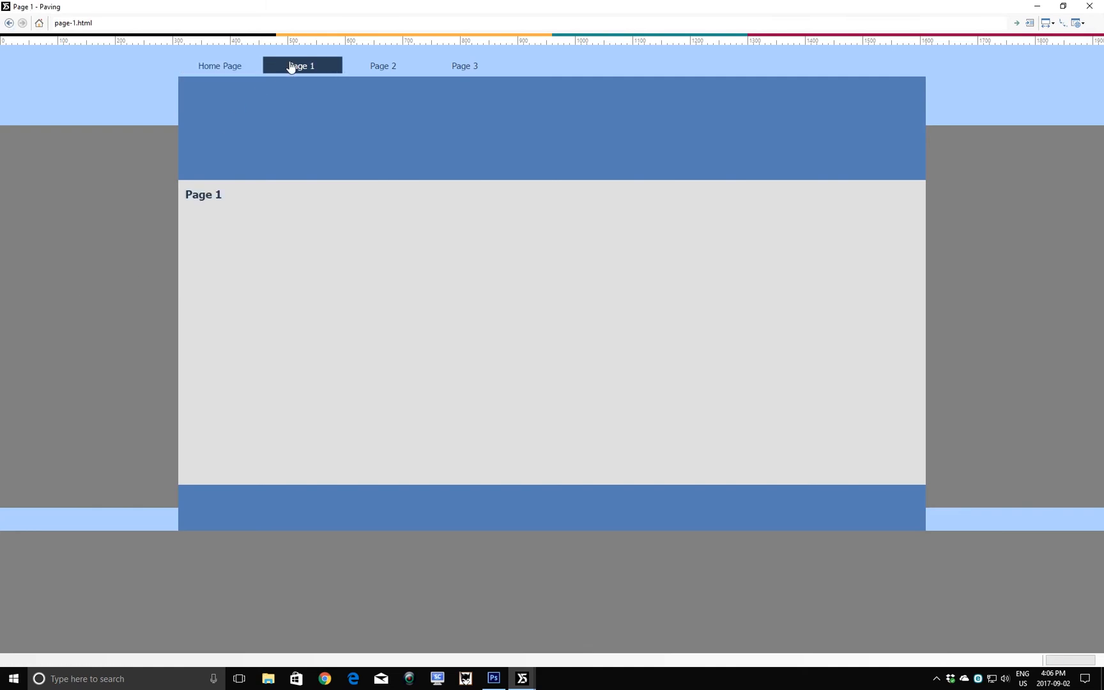
{"action": "left_click", "coordinate": [382, 67]}
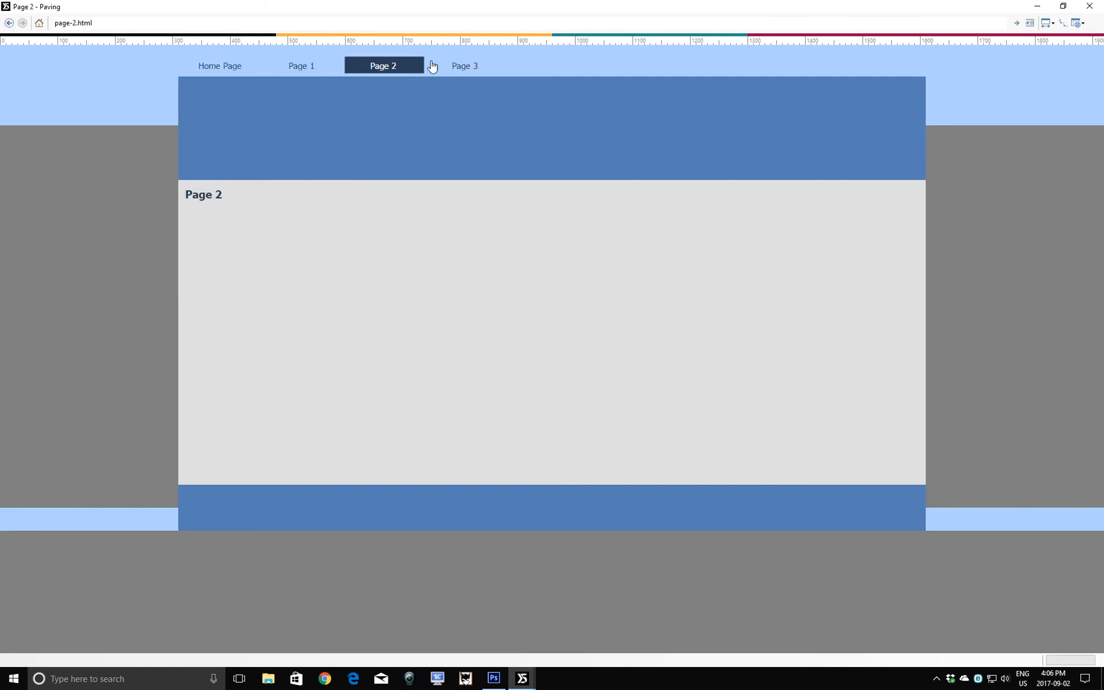
{"action": "left_click", "coordinate": [468, 65]}
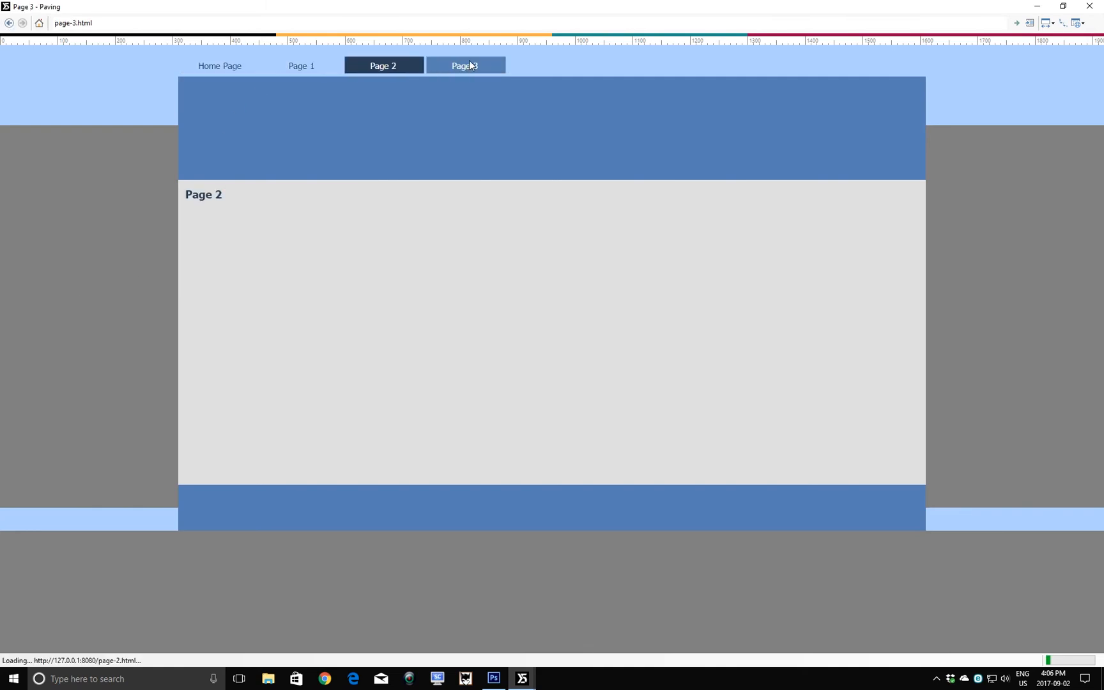
{"action": "left_click", "coordinate": [239, 69]}
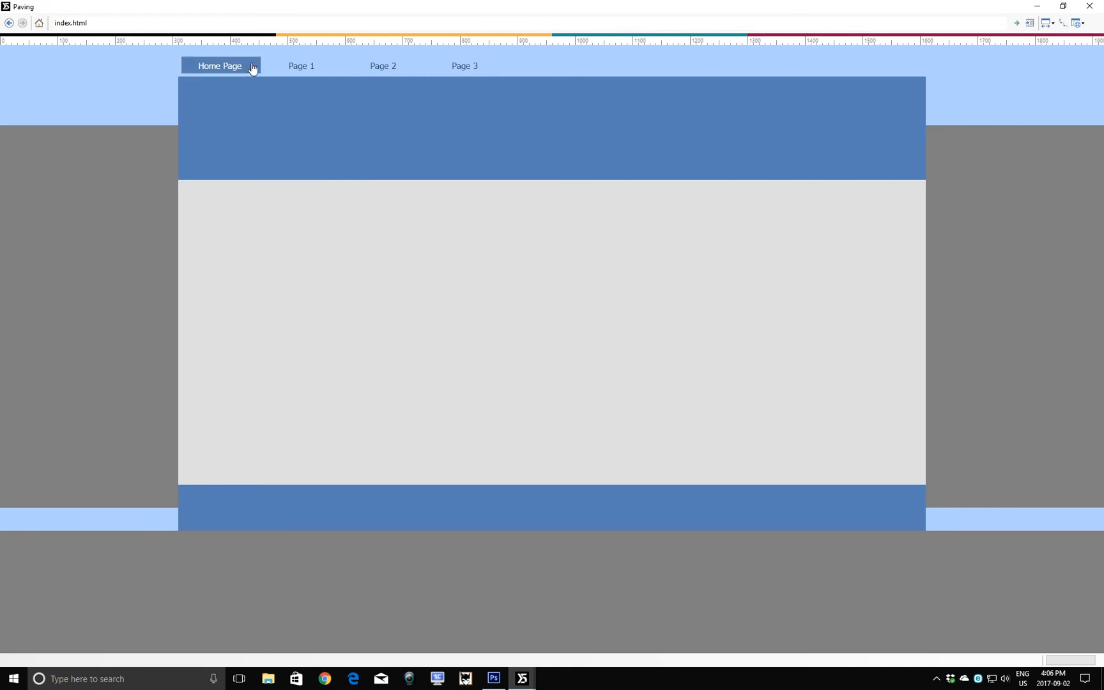
{"action": "left_click", "coordinate": [1090, 8]}
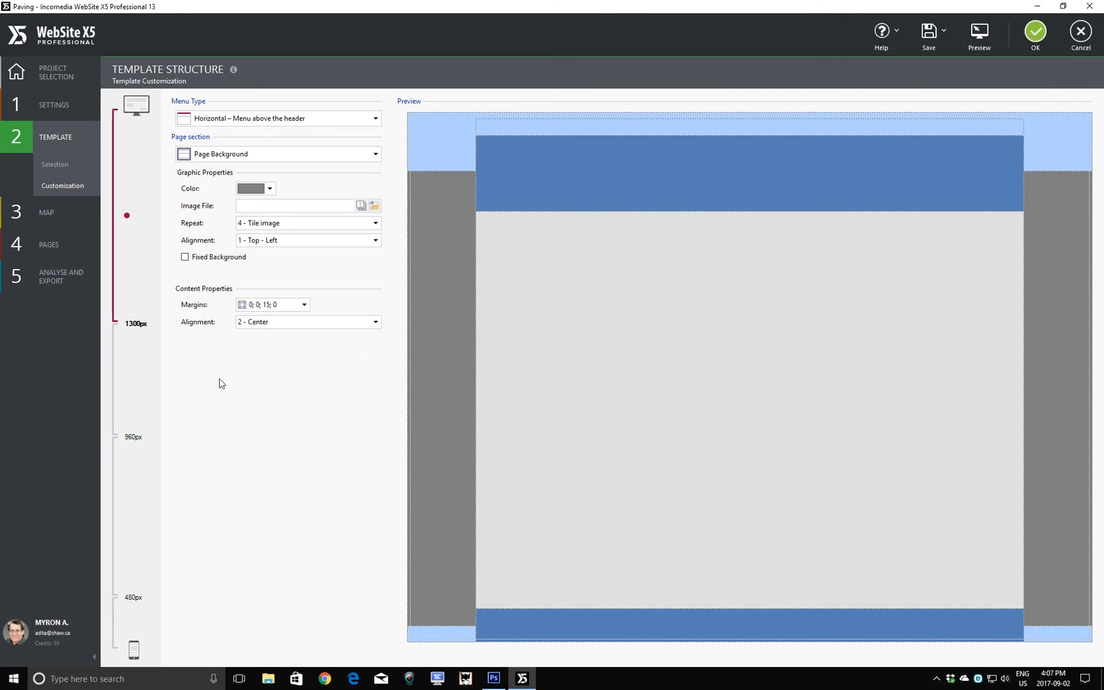
Check the template colors at the 960 px, 480 px and smartphone viewports, return to desktop and accept the template structure
{"action": "left_click", "coordinate": [127, 381]}
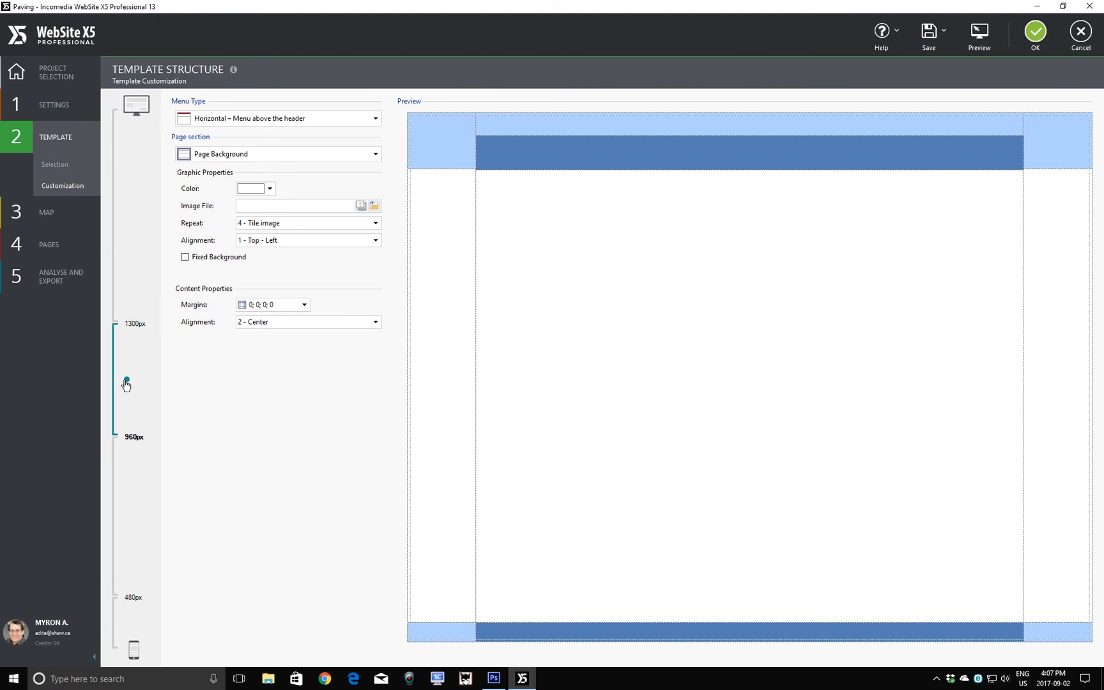
{"action": "left_click", "coordinate": [127, 519]}
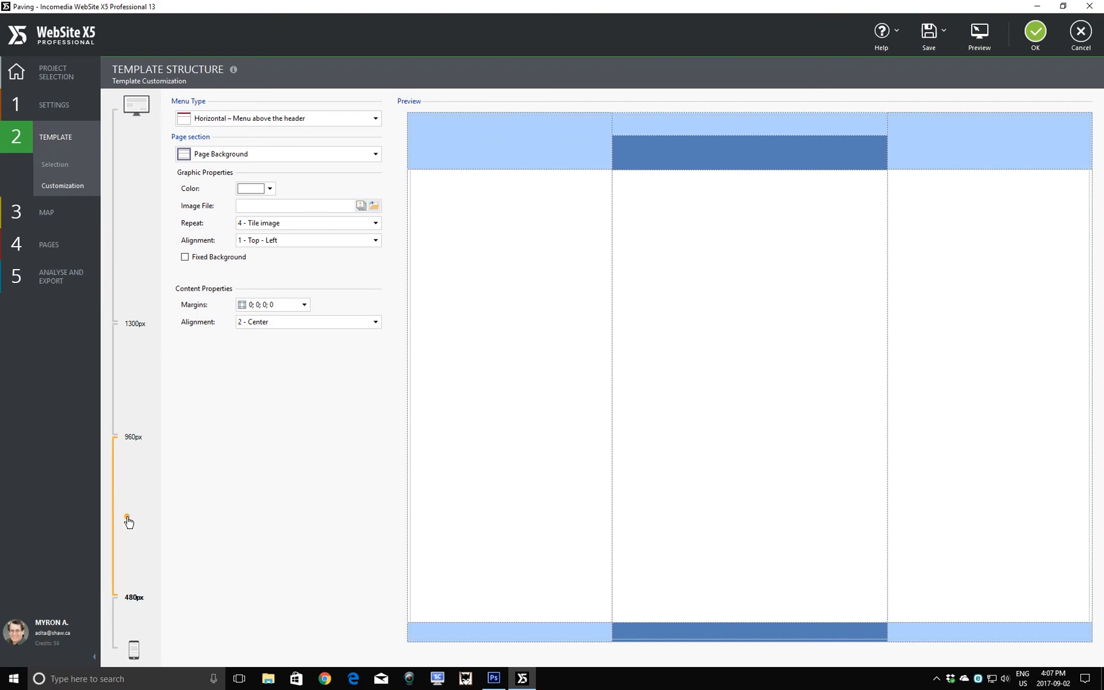
{"action": "left_click", "coordinate": [126, 626]}
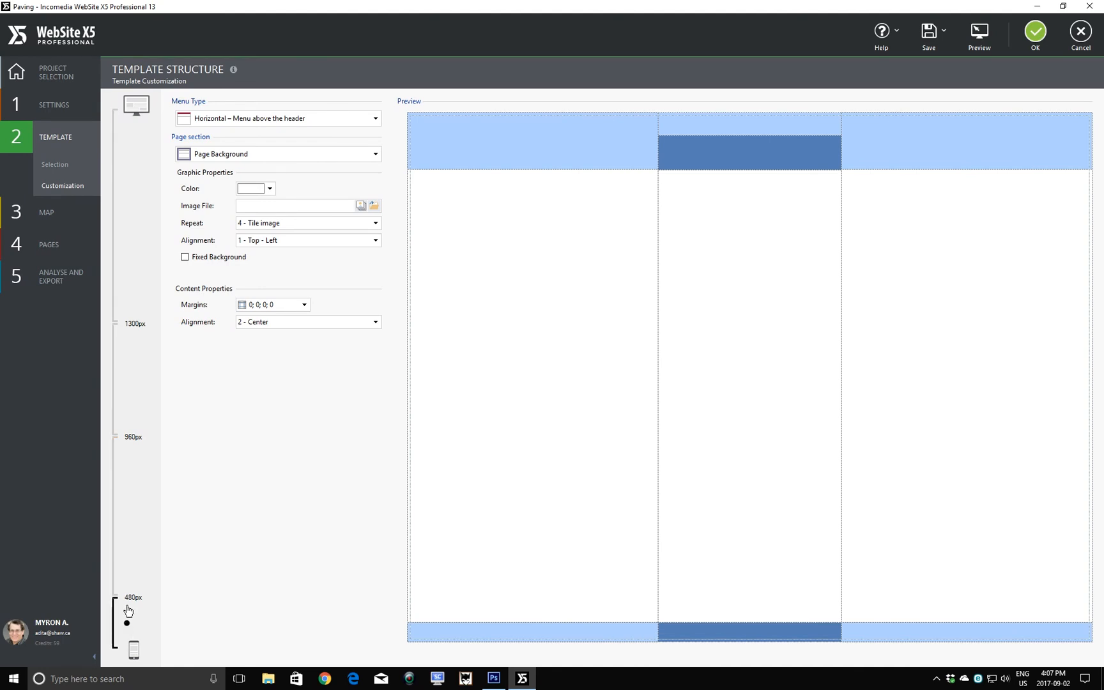
{"action": "left_click", "coordinate": [127, 217]}
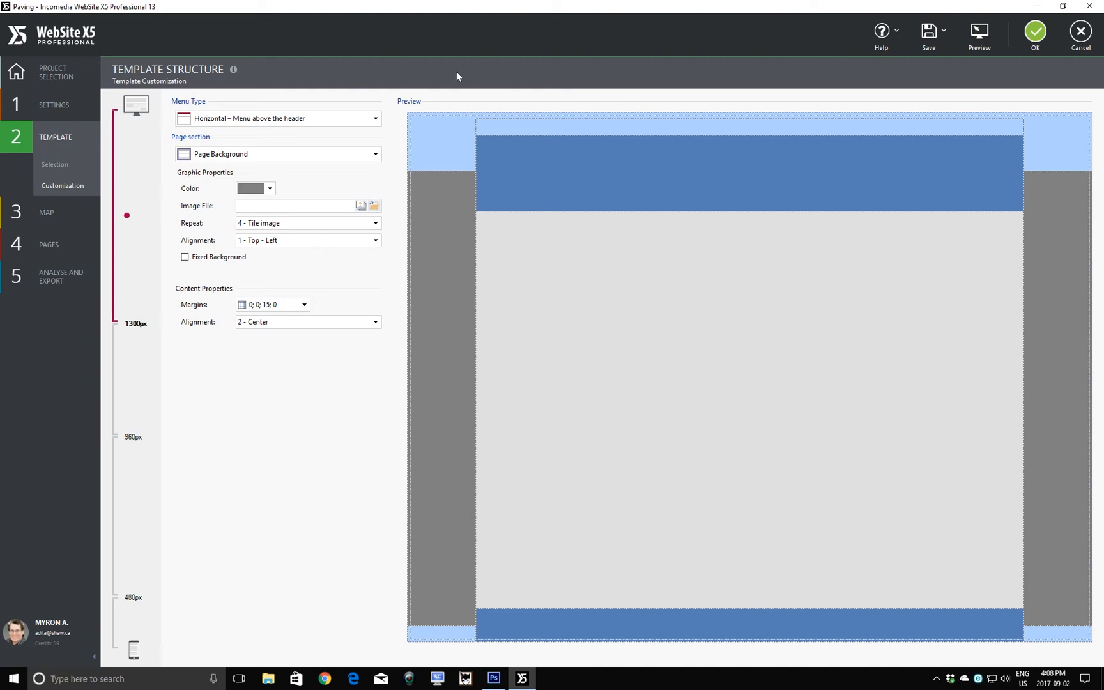
{"action": "left_click", "coordinate": [1035, 33]}
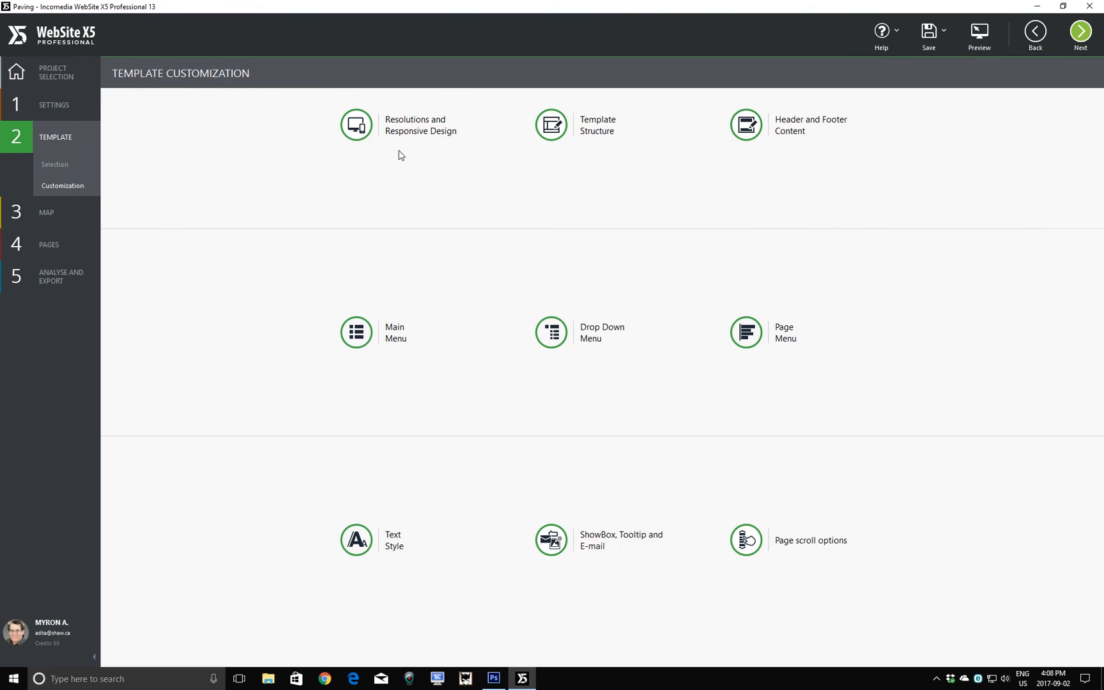
Open the Home Page from the sitemap and place an Image object in the first row's first cell
{"action": "left_click", "coordinate": [52, 219]}
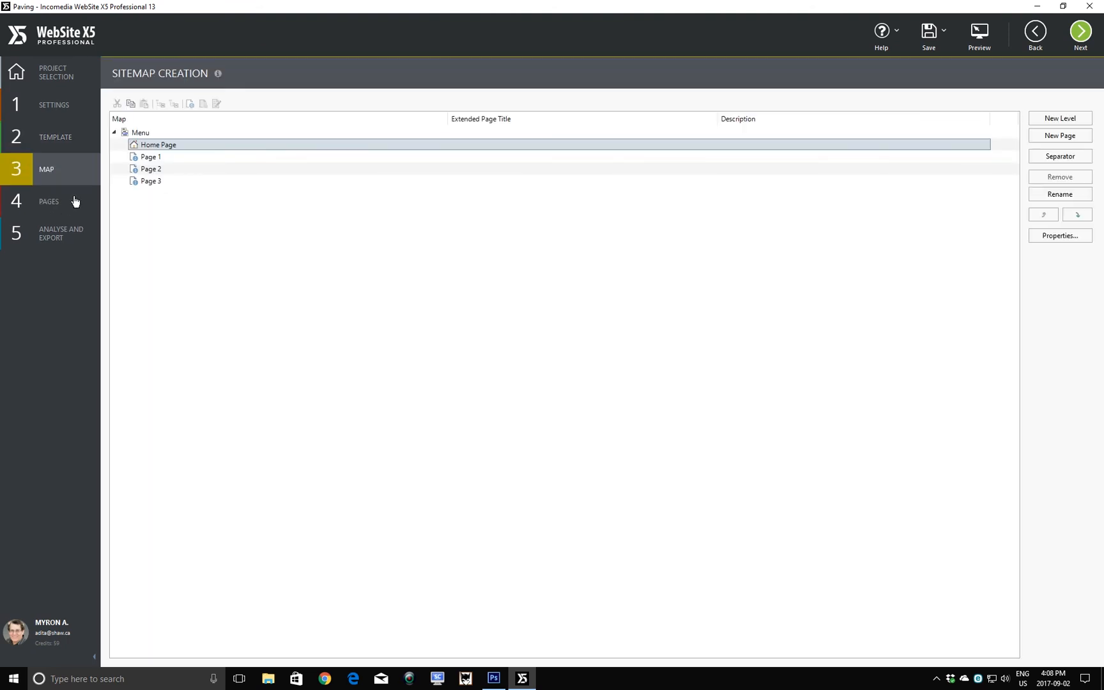
{"action": "double_click", "coordinate": [163, 147]}
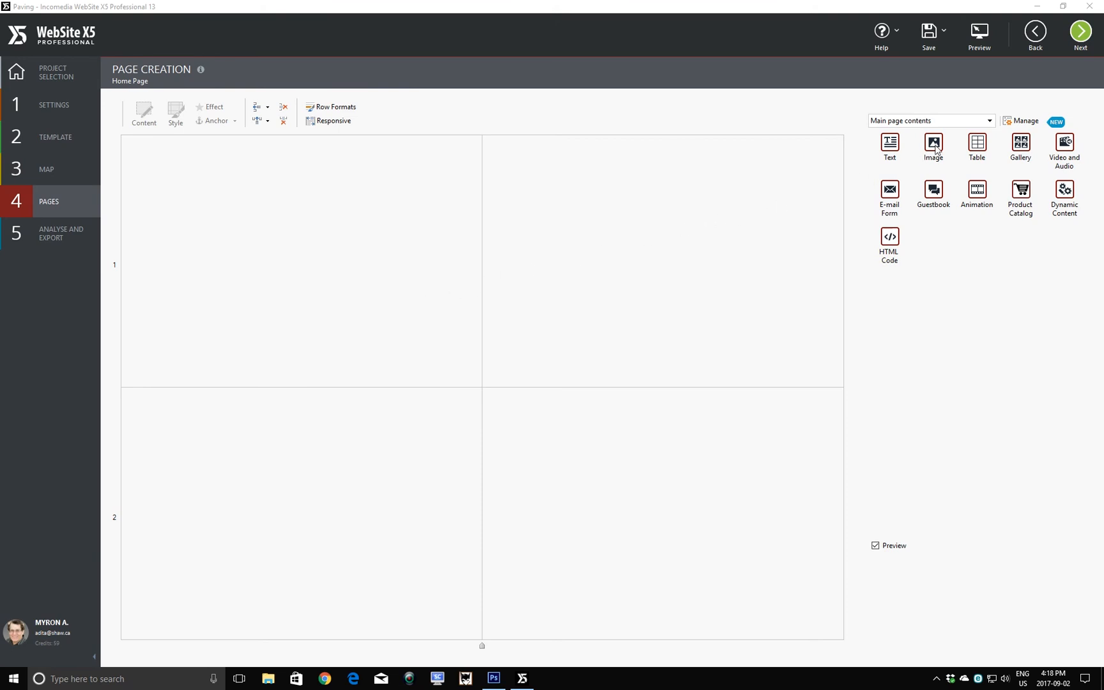
{"action": "left_click_drag", "start_coordinate": [936, 148], "coordinate": [322, 231]}
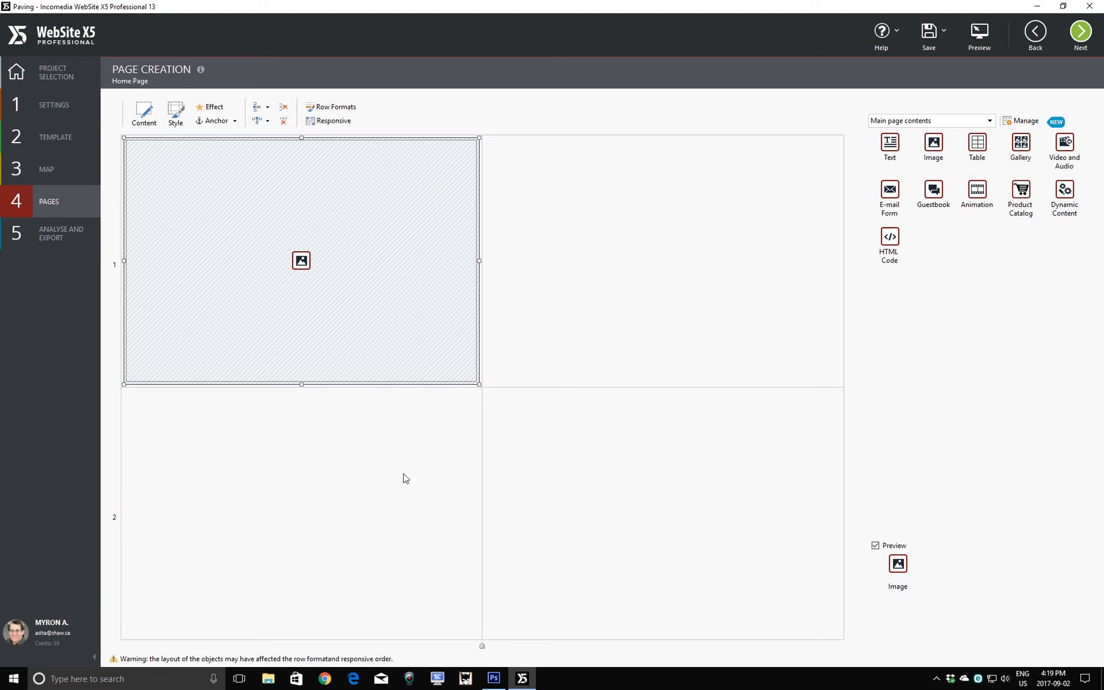
Switch to Photoshop, check the pixel dimensions of 300px-by-300-px-checkerboard.png, and return to WebSite X5
{"action": "left_click", "coordinate": [496, 678]}
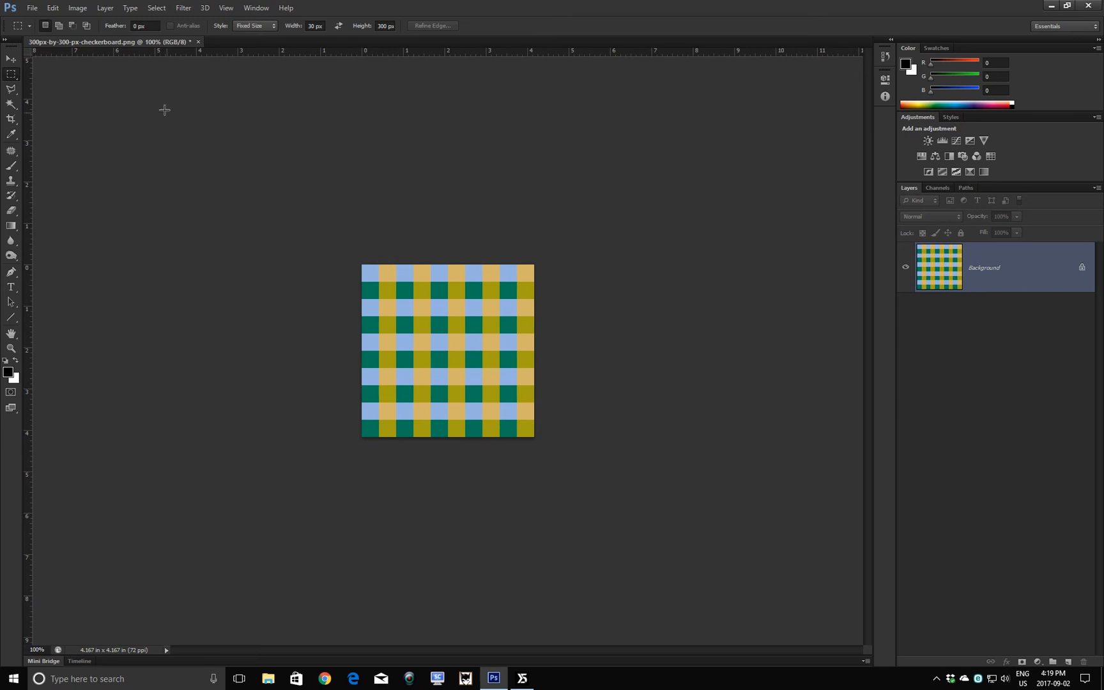
{"action": "left_click", "coordinate": [79, 9]}
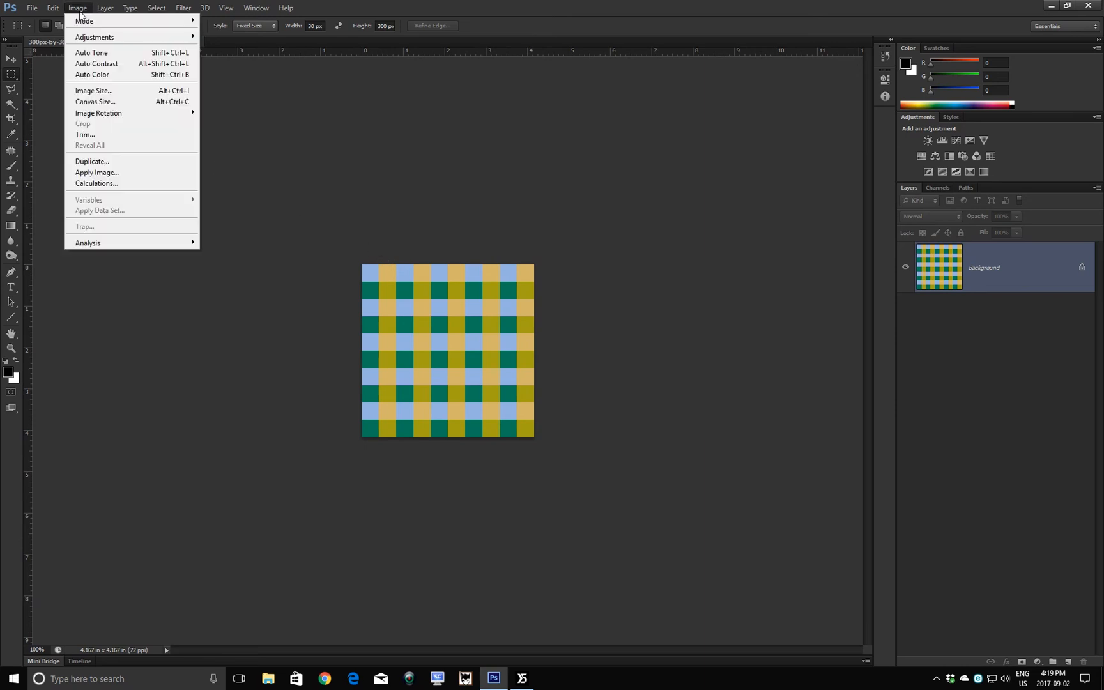
{"action": "left_click", "coordinate": [94, 90]}
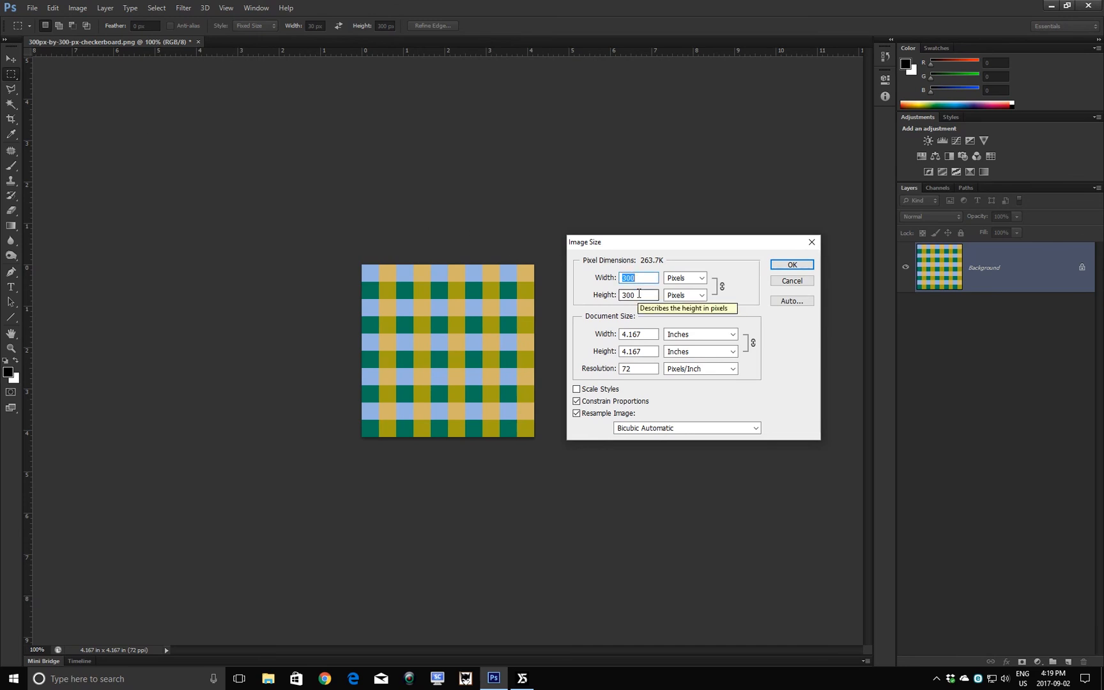
{"action": "left_click", "coordinate": [791, 265]}
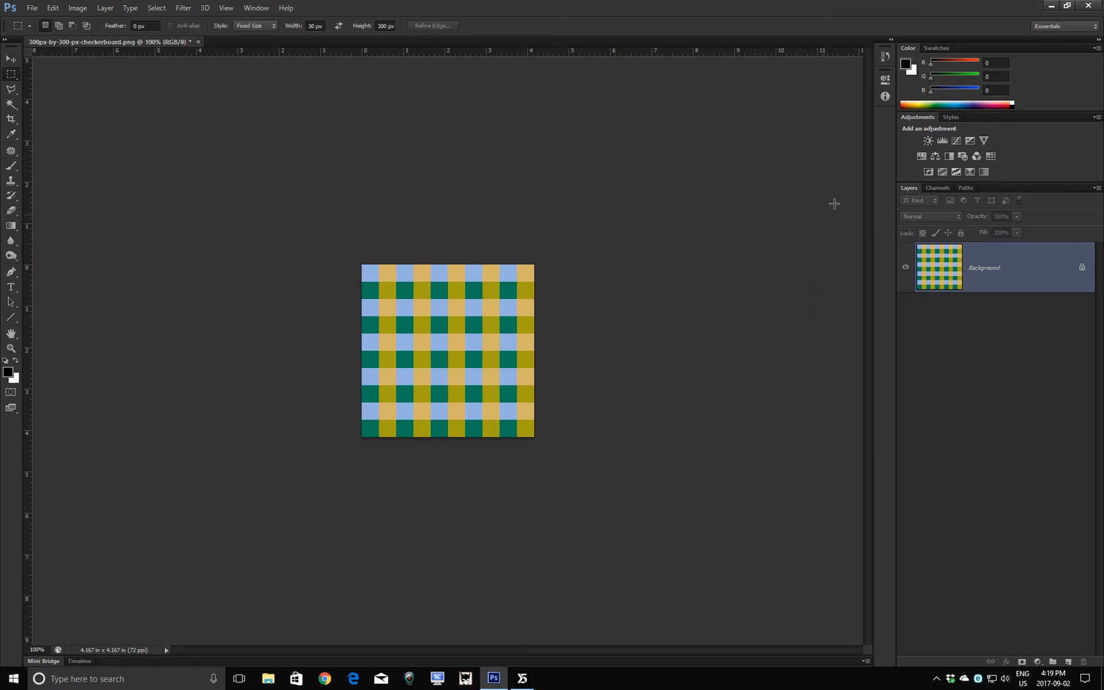
{"action": "left_click", "coordinate": [1050, 6]}
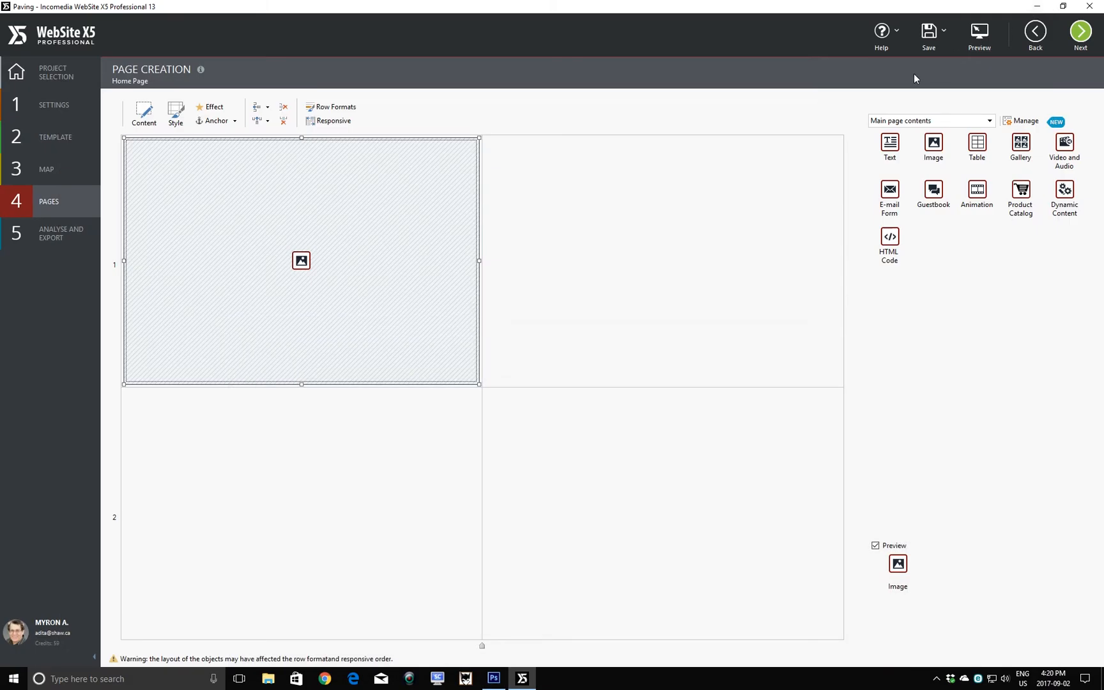
Load the local file 300px-by-300-px-checkerboard.png into the Home Page's Image object and accept it
{"action": "double_click", "coordinate": [301, 261]}
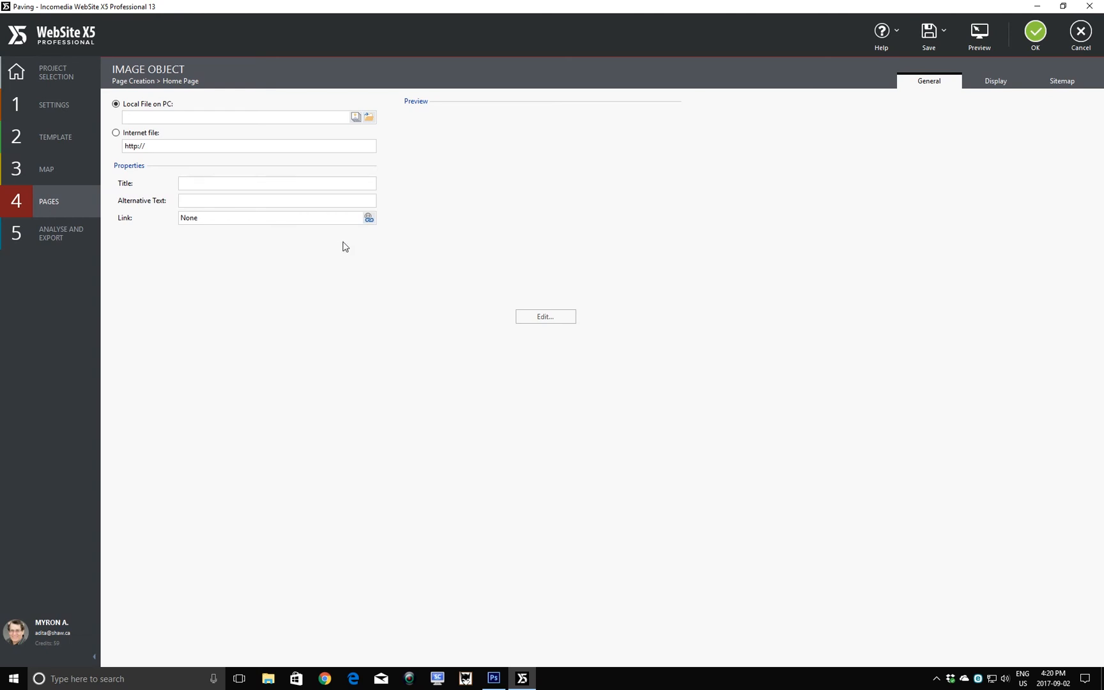
{"action": "left_click", "coordinate": [369, 117]}
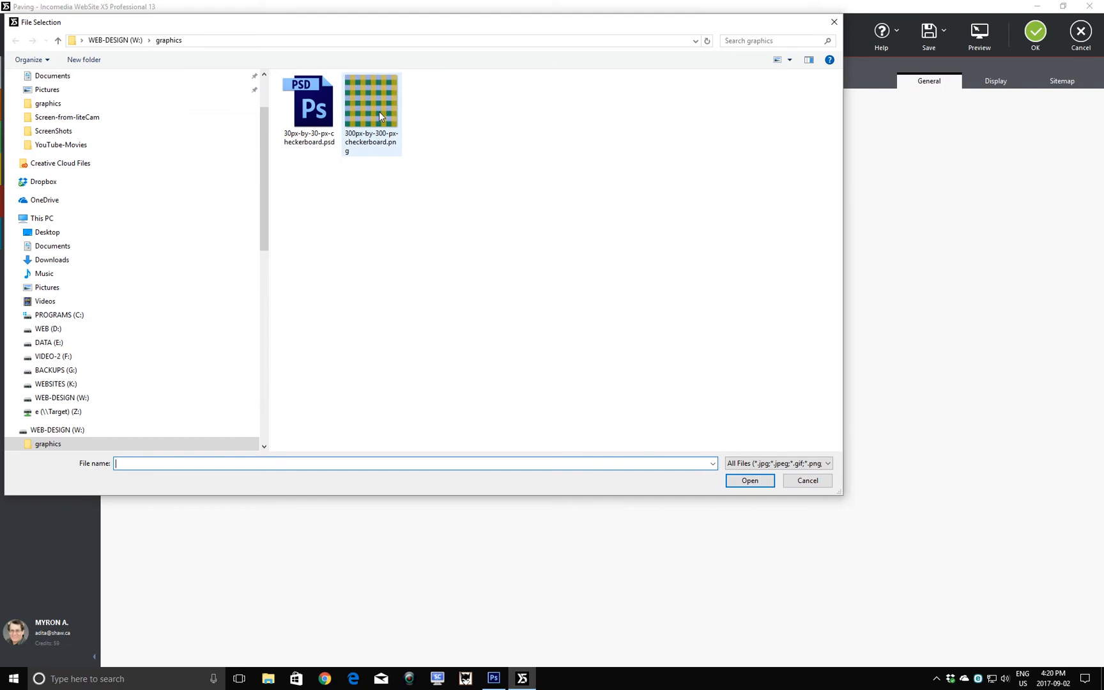
{"action": "left_click", "coordinate": [379, 112]}
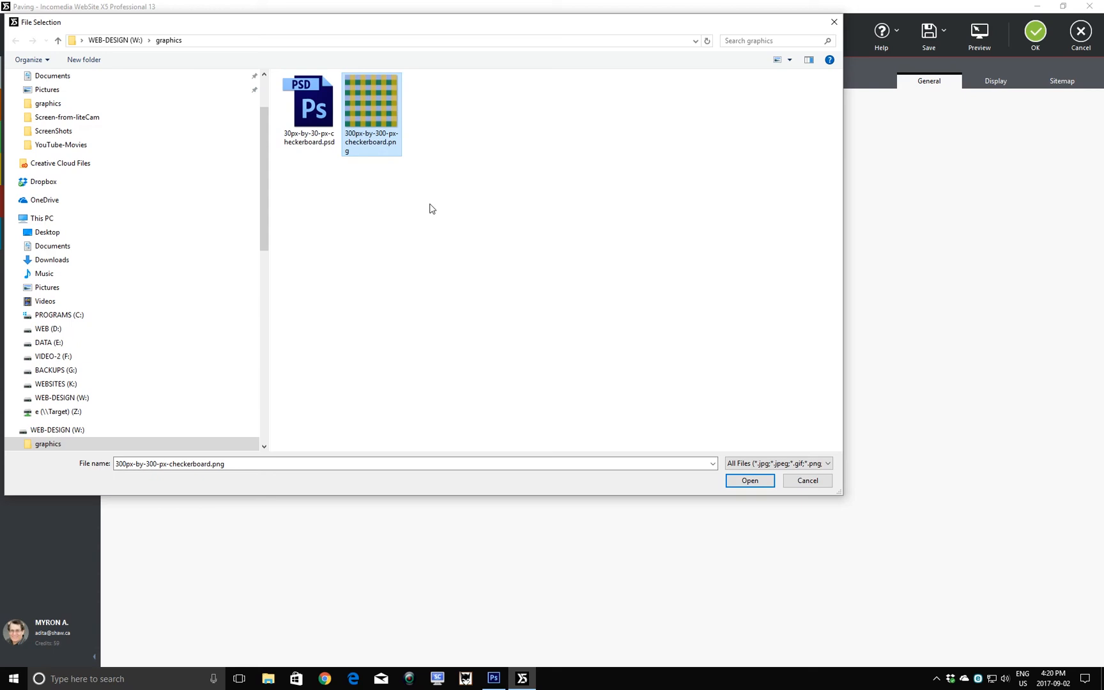
{"action": "left_click", "coordinate": [734, 481]}
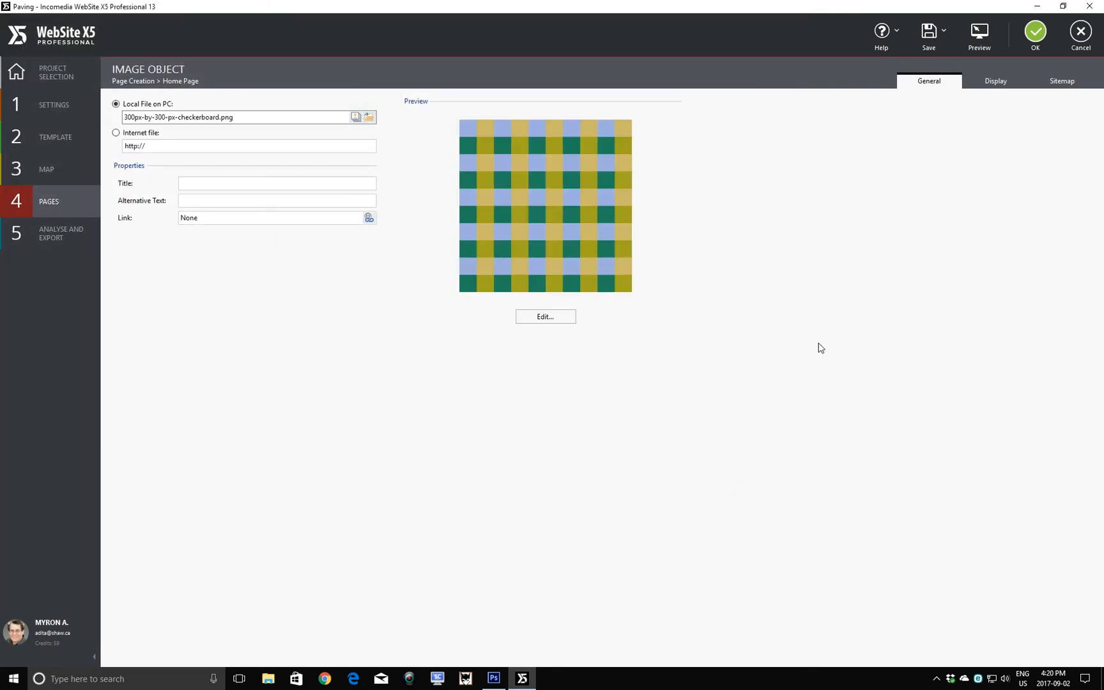
{"action": "left_click", "coordinate": [1035, 33]}
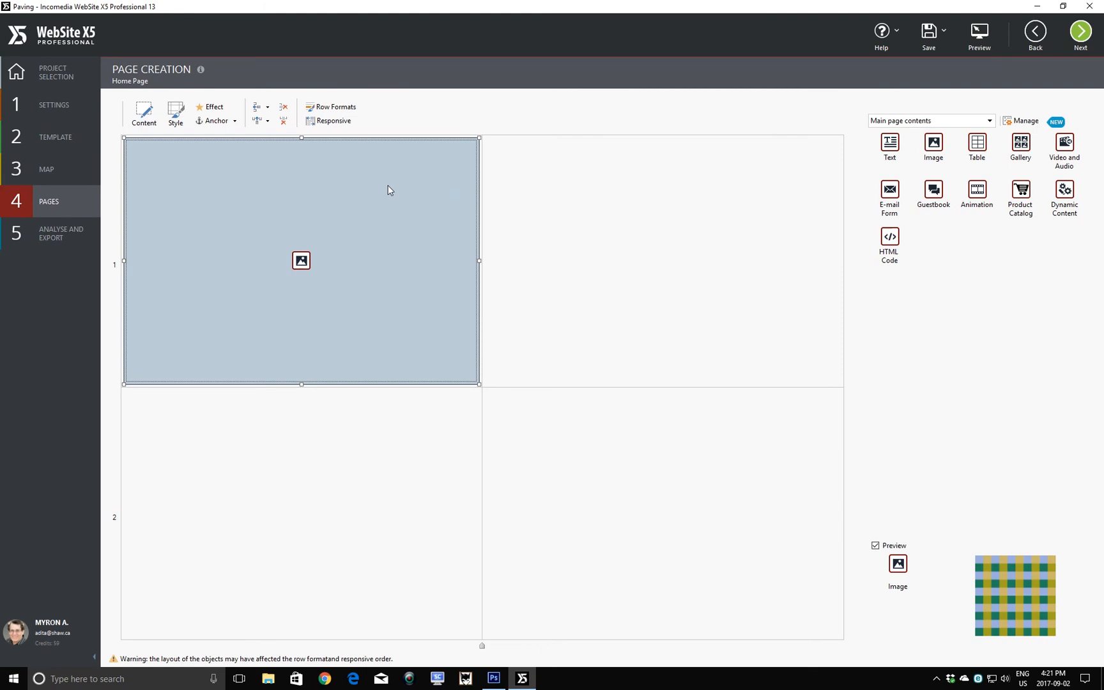
Delete the Image object and place a new, empty one in the first row's first cell
{"action": "key", "text": "Delete"}
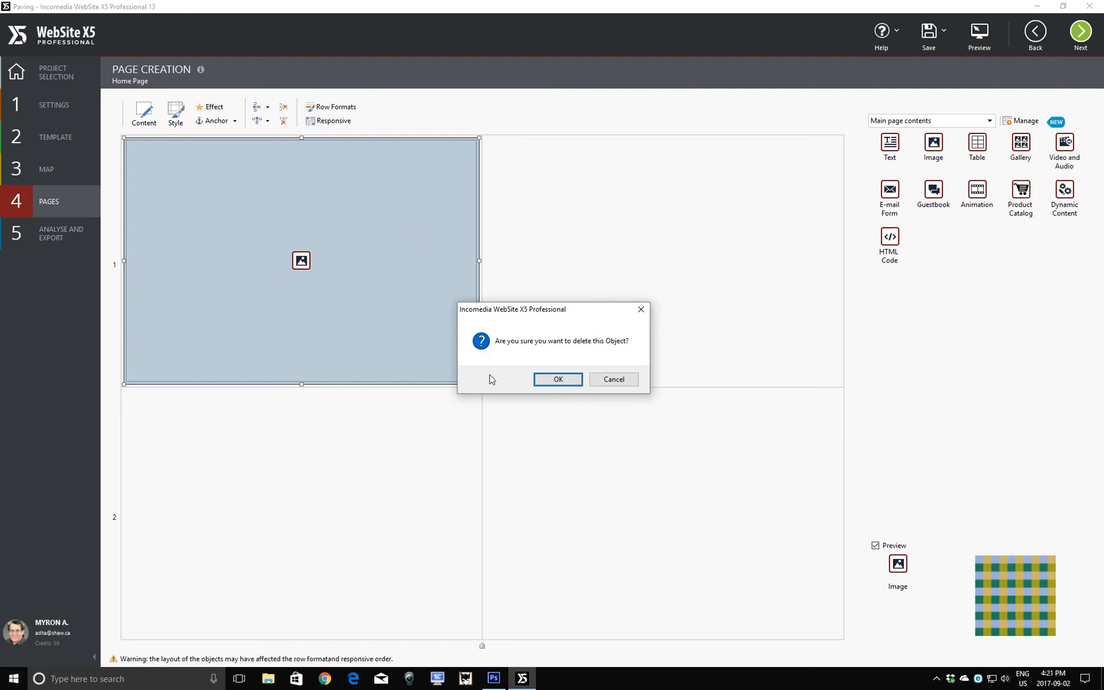
{"action": "left_click", "coordinate": [542, 383]}
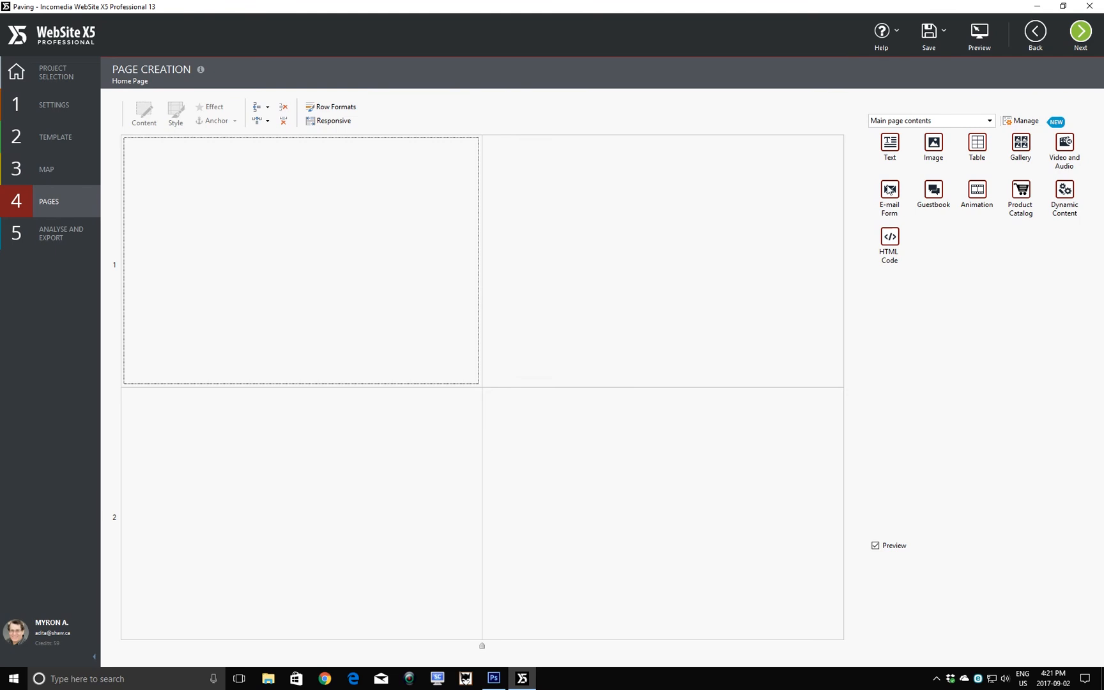
{"action": "left_click_drag", "start_coordinate": [934, 146], "coordinate": [313, 228]}
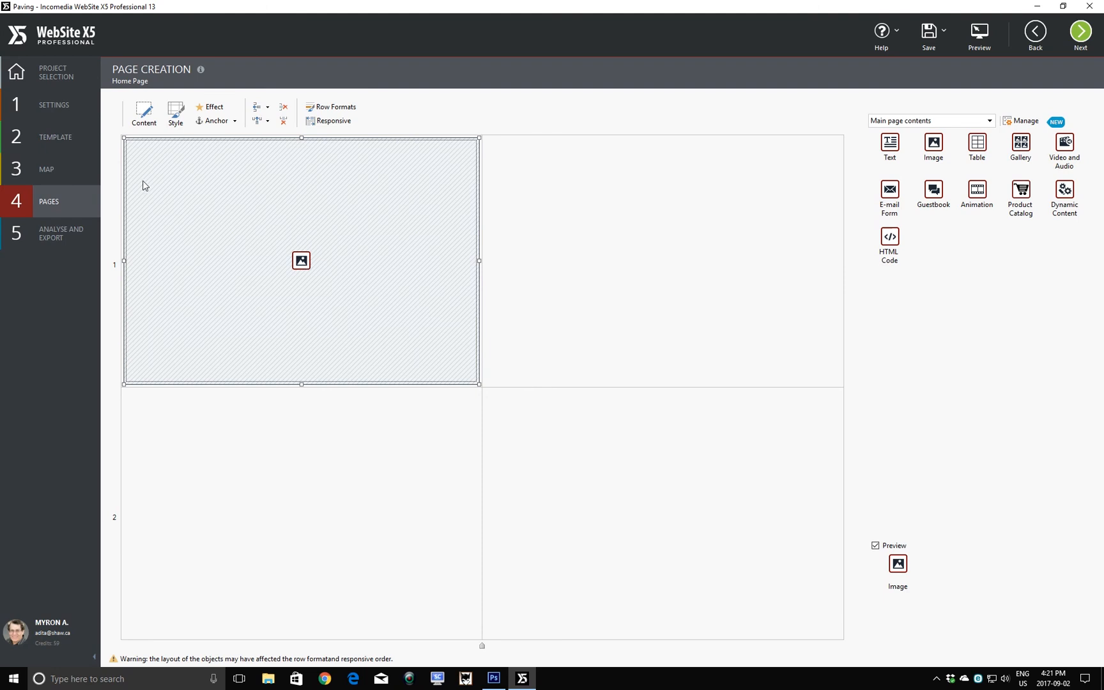
Load the local file 300px-by-300-px-checkerboard.png into the Image object and accept it
{"action": "left_click", "coordinate": [143, 114]}
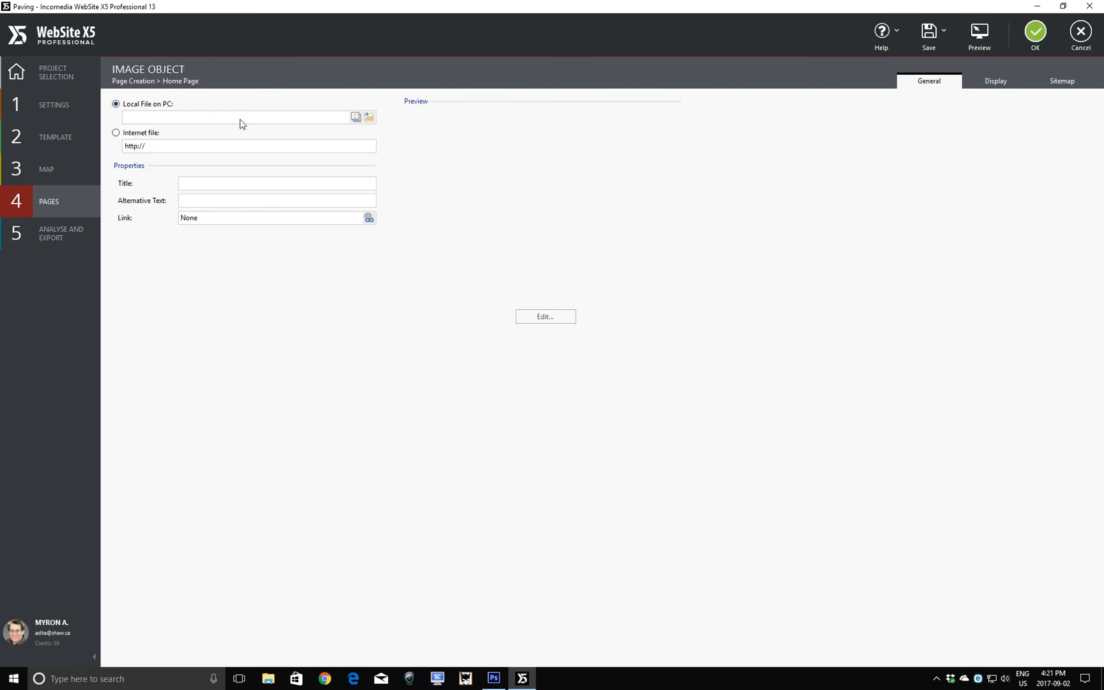
{"action": "left_click", "coordinate": [369, 118]}
{"action": "left_click", "coordinate": [368, 118]}
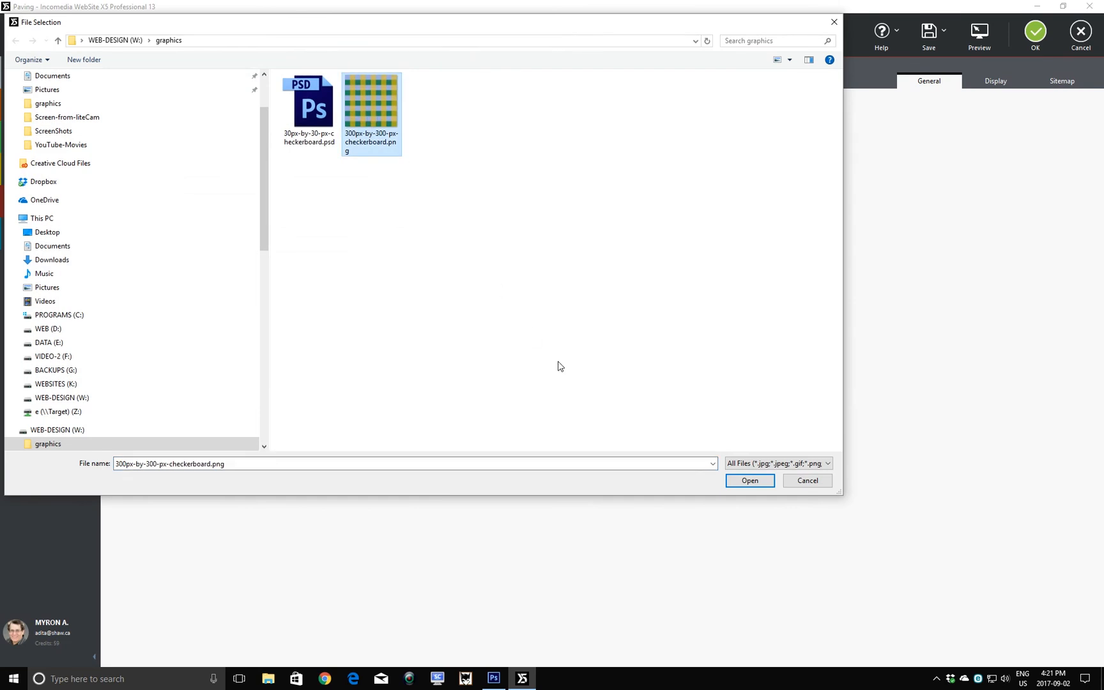
{"action": "left_click", "coordinate": [749, 481]}
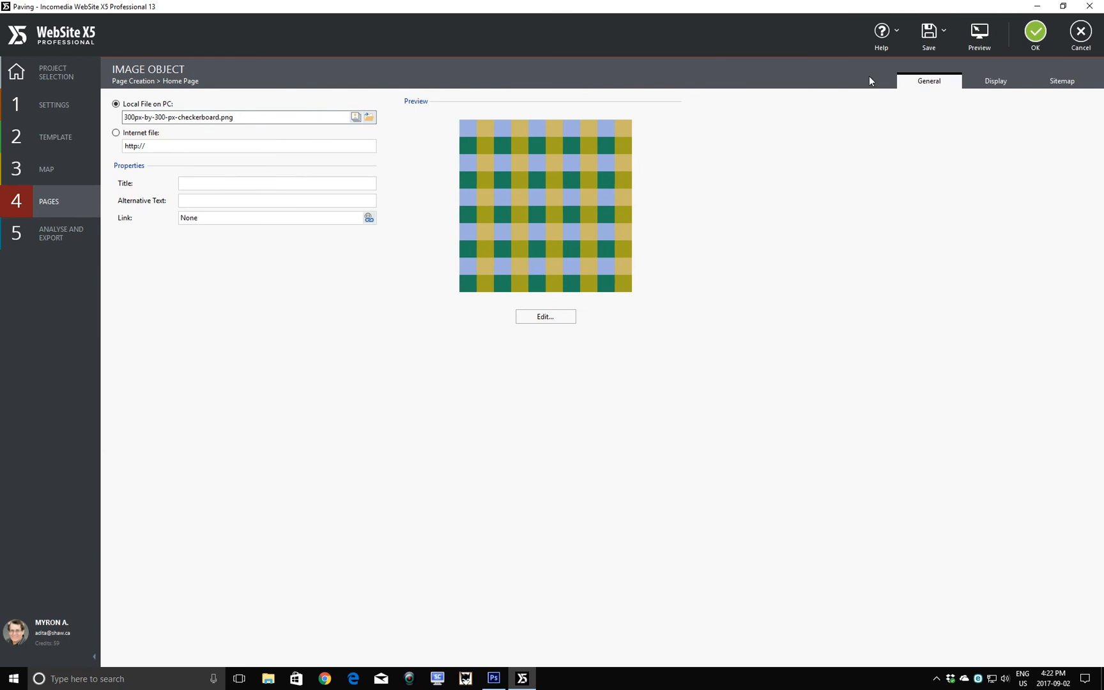
{"action": "left_click", "coordinate": [1034, 33]}
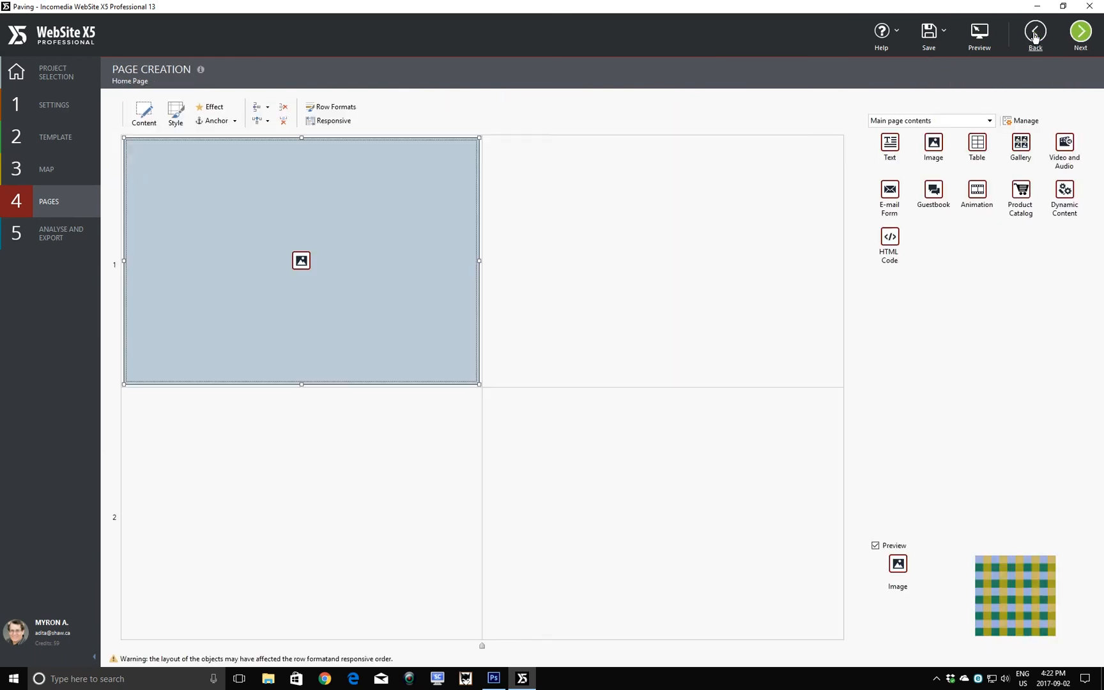
Preview the Home Page with the checkerboard image, return to the page grid and reselect the Image object's cell
{"action": "left_click", "coordinate": [979, 35]}
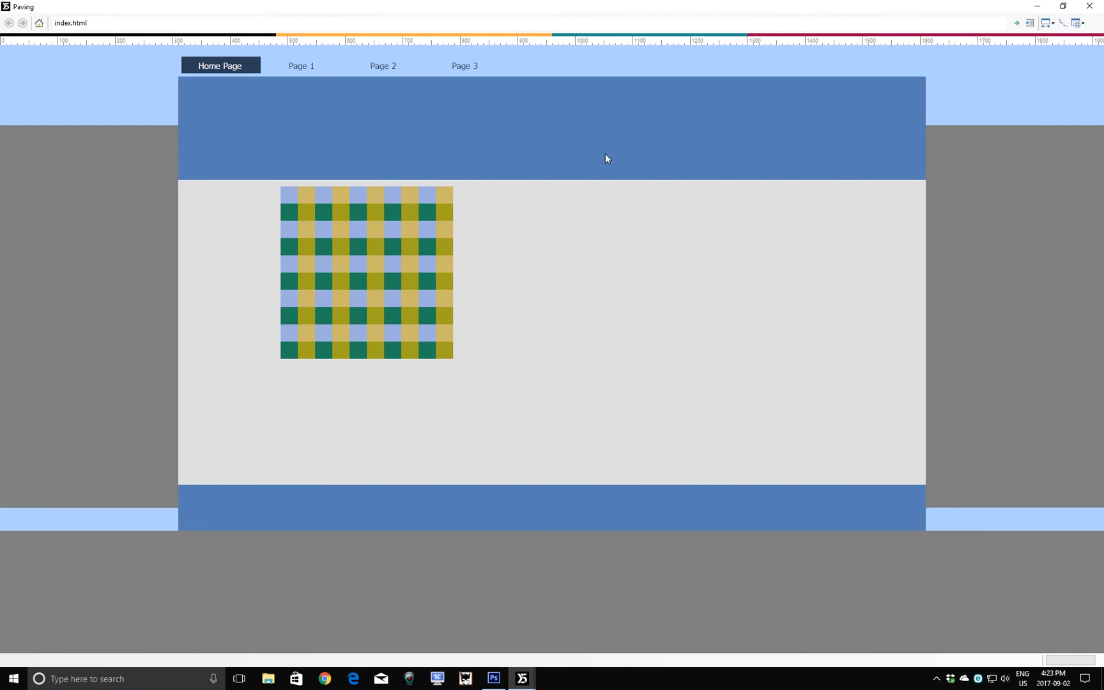
{"action": "left_click", "coordinate": [1090, 8]}
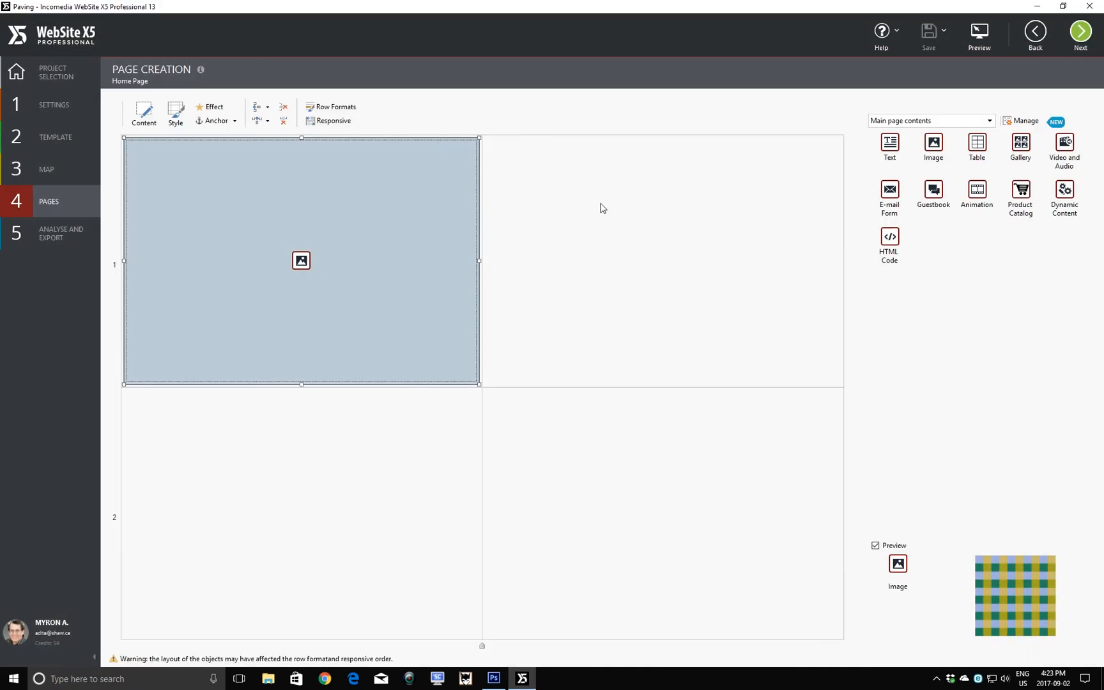
{"action": "left_click", "coordinate": [564, 251]}
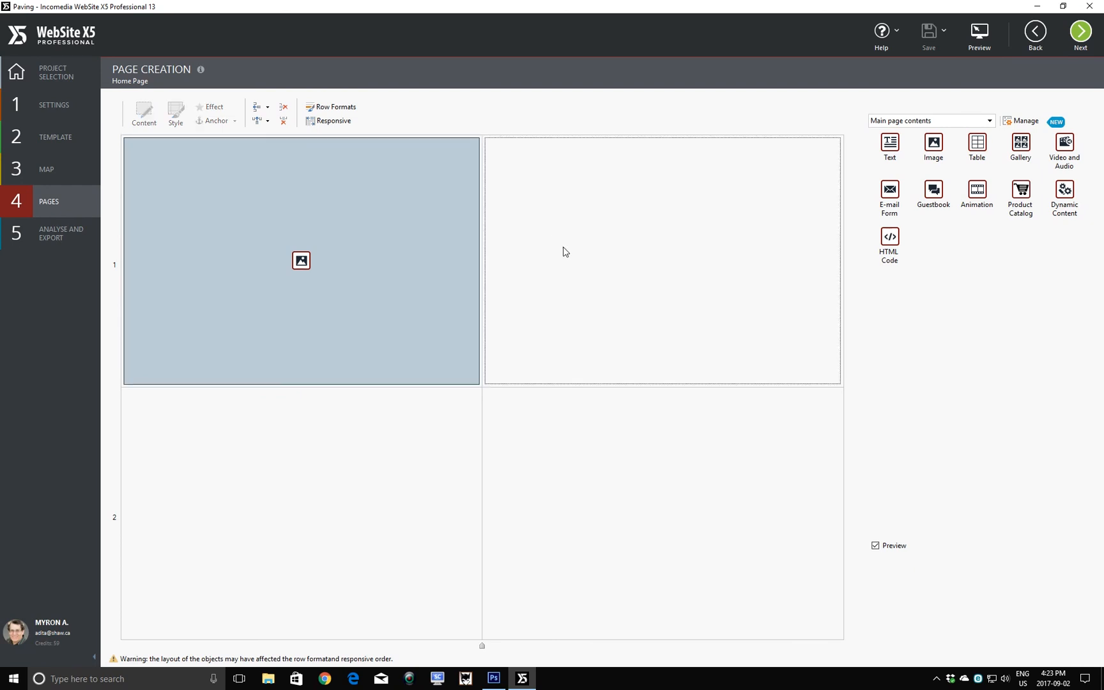
{"action": "left_click", "coordinate": [382, 250]}
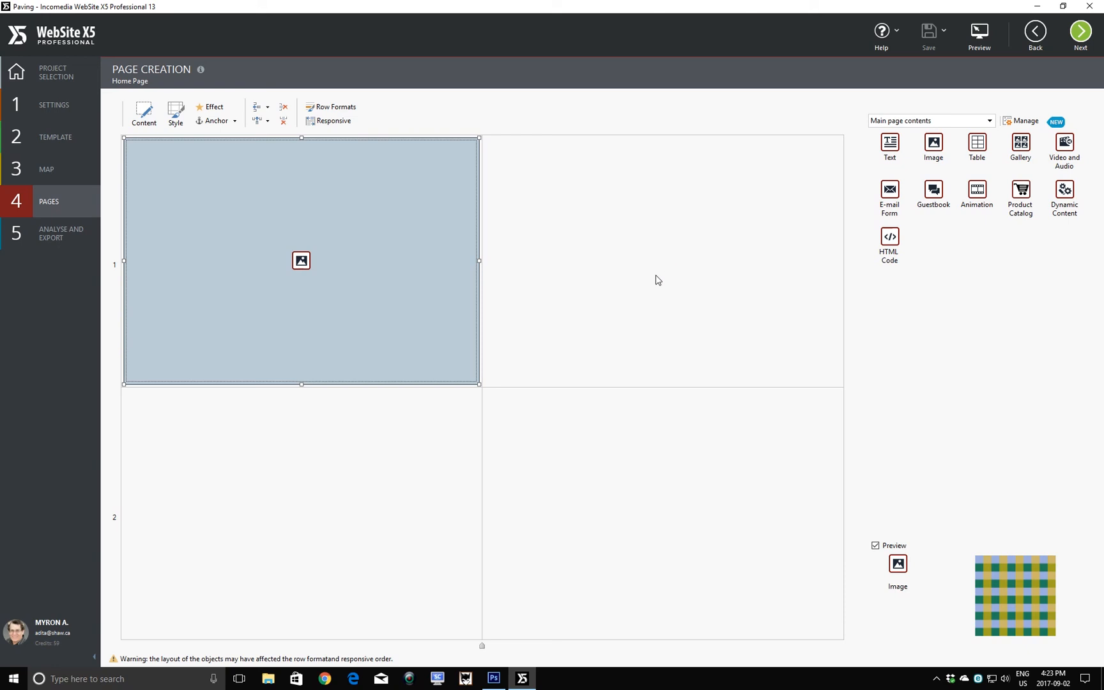
Check the pixel width set for the first column of the Home Page grid
{"action": "right_click", "coordinate": [482, 648]}
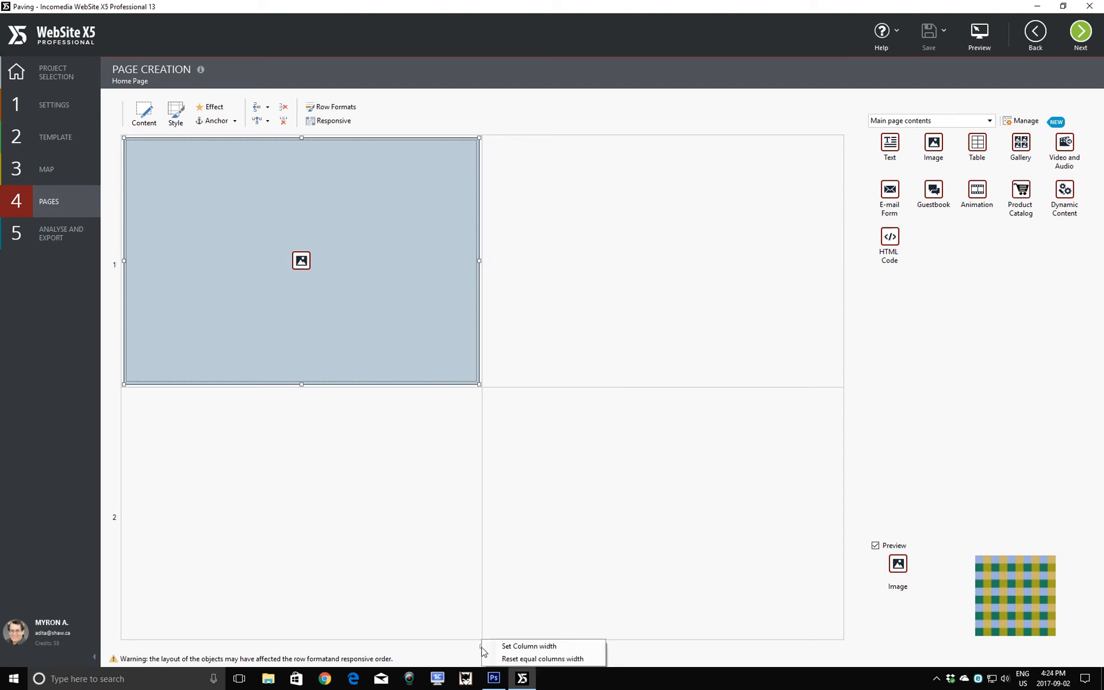
{"action": "left_click", "coordinate": [521, 646]}
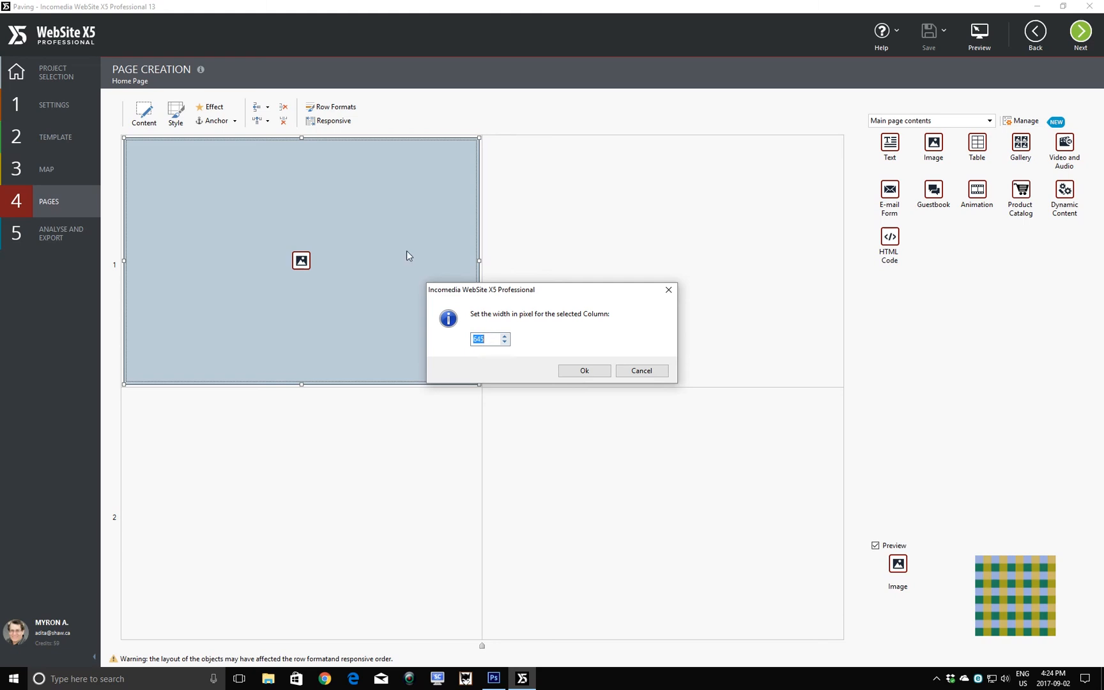
{"action": "left_click", "coordinate": [582, 372]}
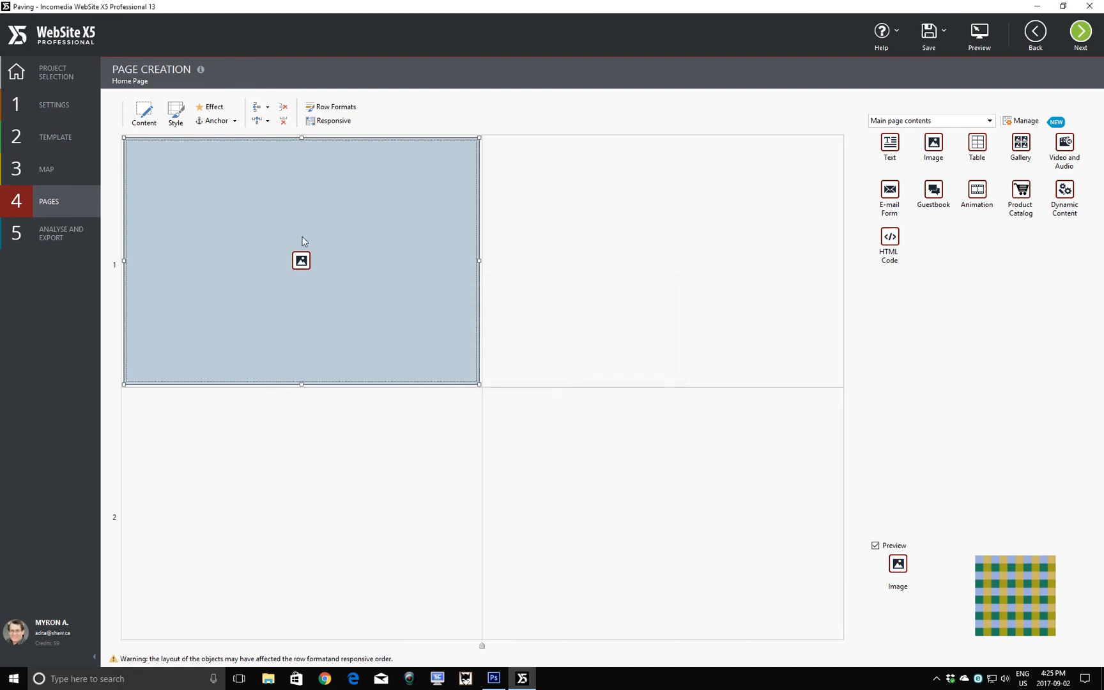
In the Template Structure, set the Page Contents section's margins to 0 on every side, enable different values per side, and accept
{"action": "left_click", "coordinate": [54, 139]}
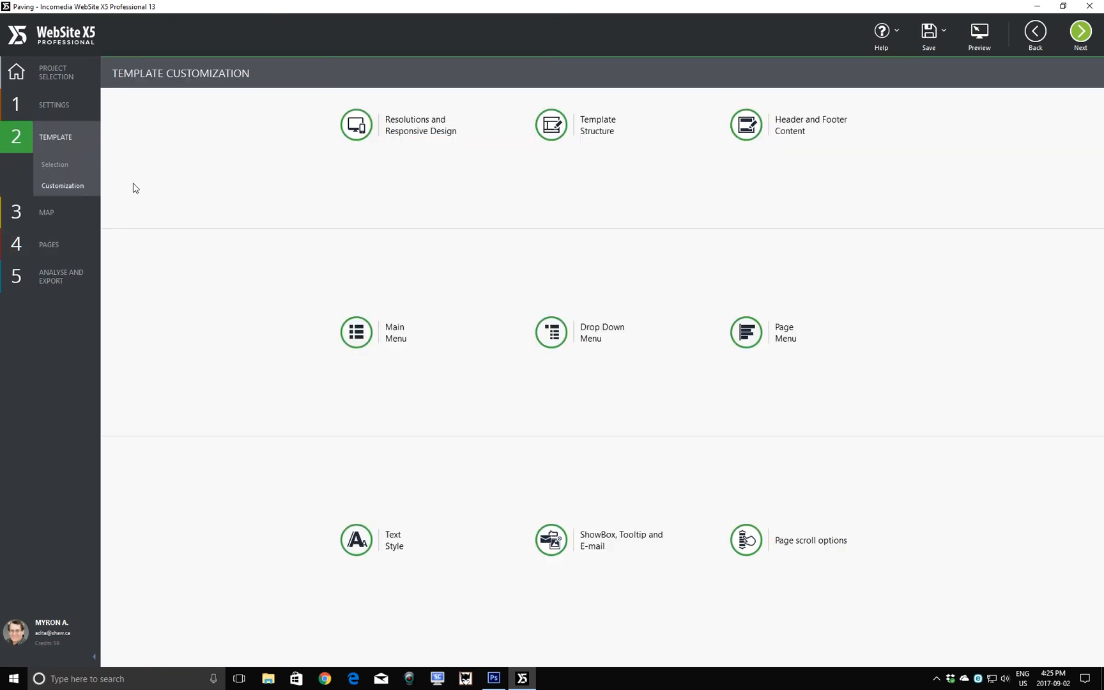
{"action": "left_click", "coordinate": [592, 135]}
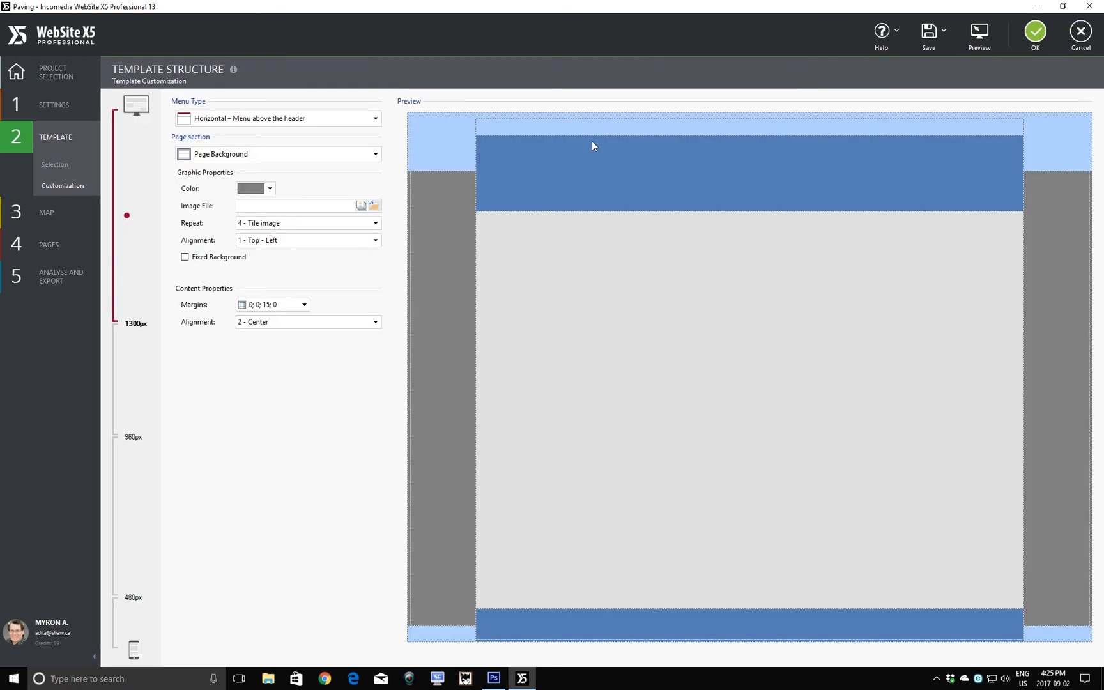
{"action": "left_click", "coordinate": [631, 321]}
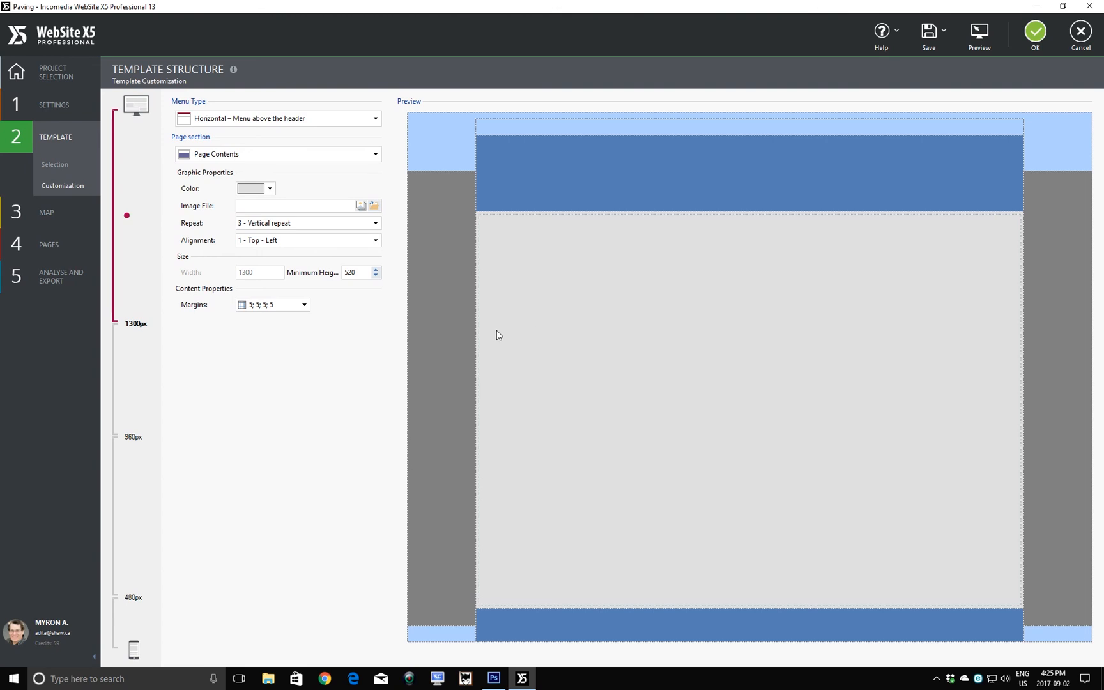
{"action": "left_click", "coordinate": [305, 305]}
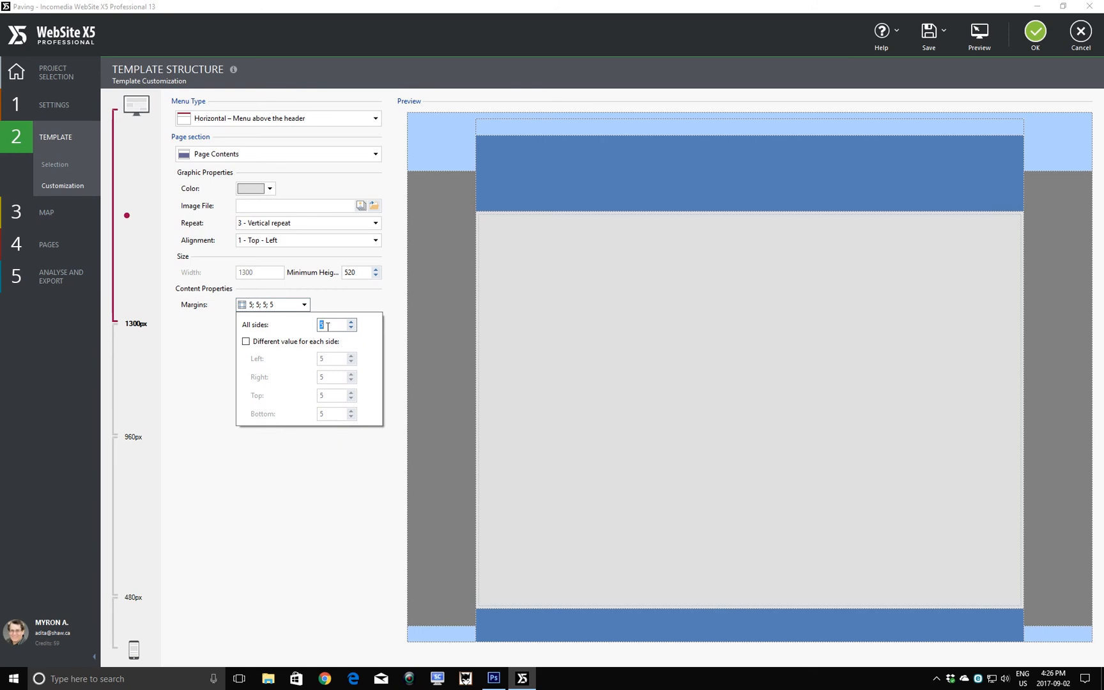
{"action": "type", "text": "0"}
{"action": "left_click", "coordinate": [247, 342]}
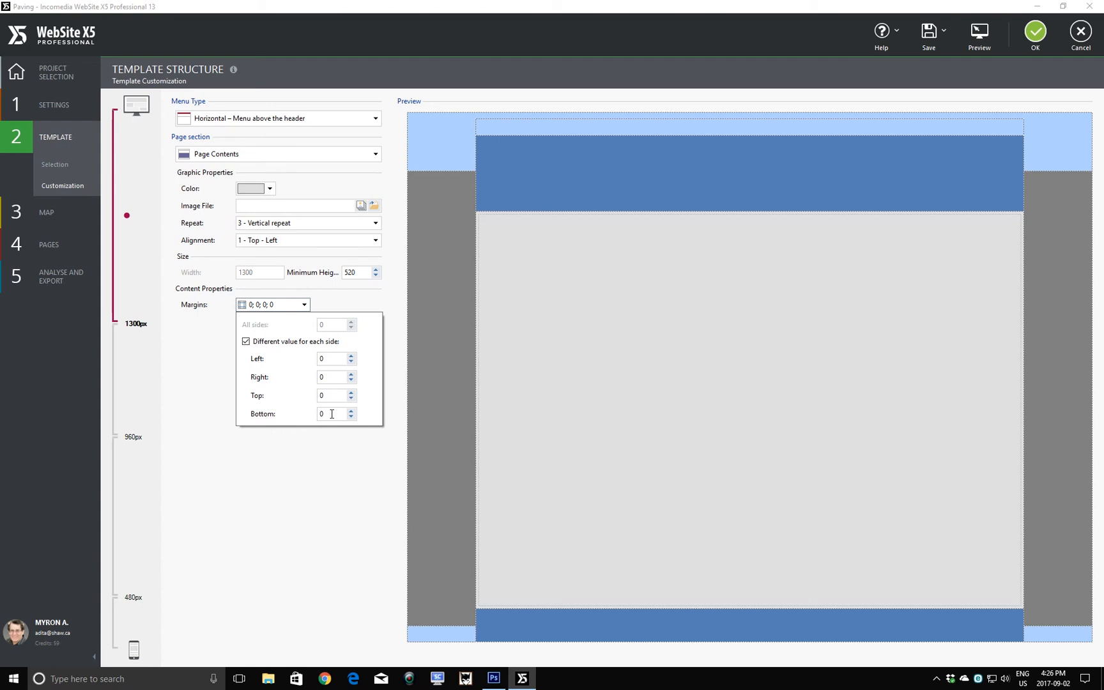
{"action": "left_click", "coordinate": [309, 456]}
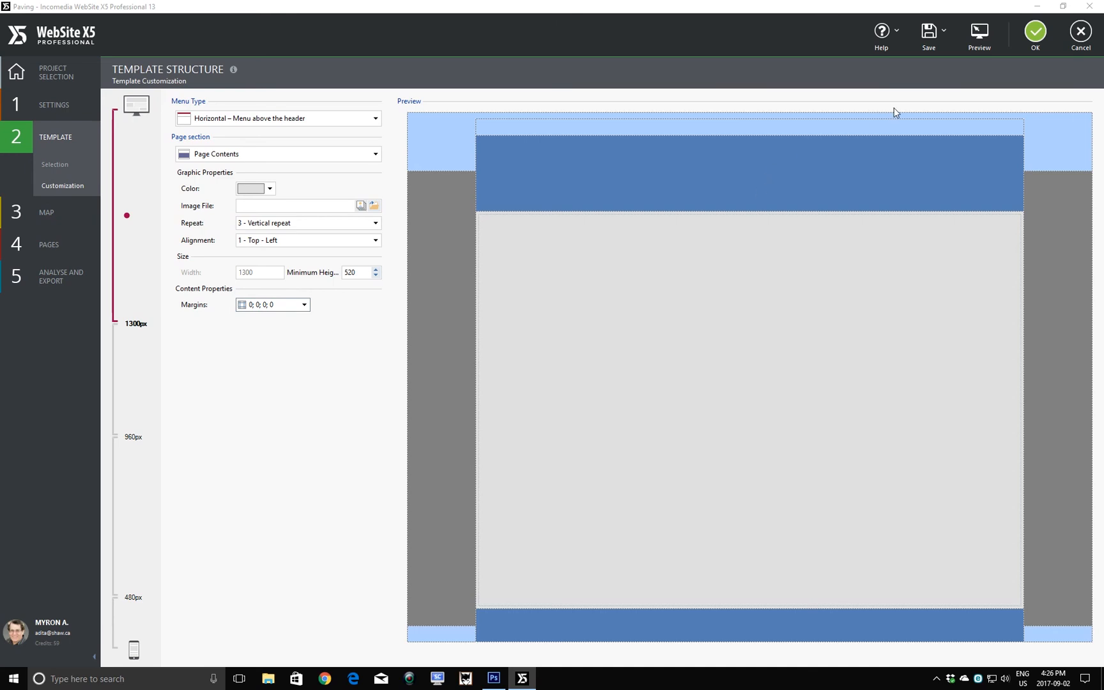
{"action": "left_click", "coordinate": [1035, 35]}
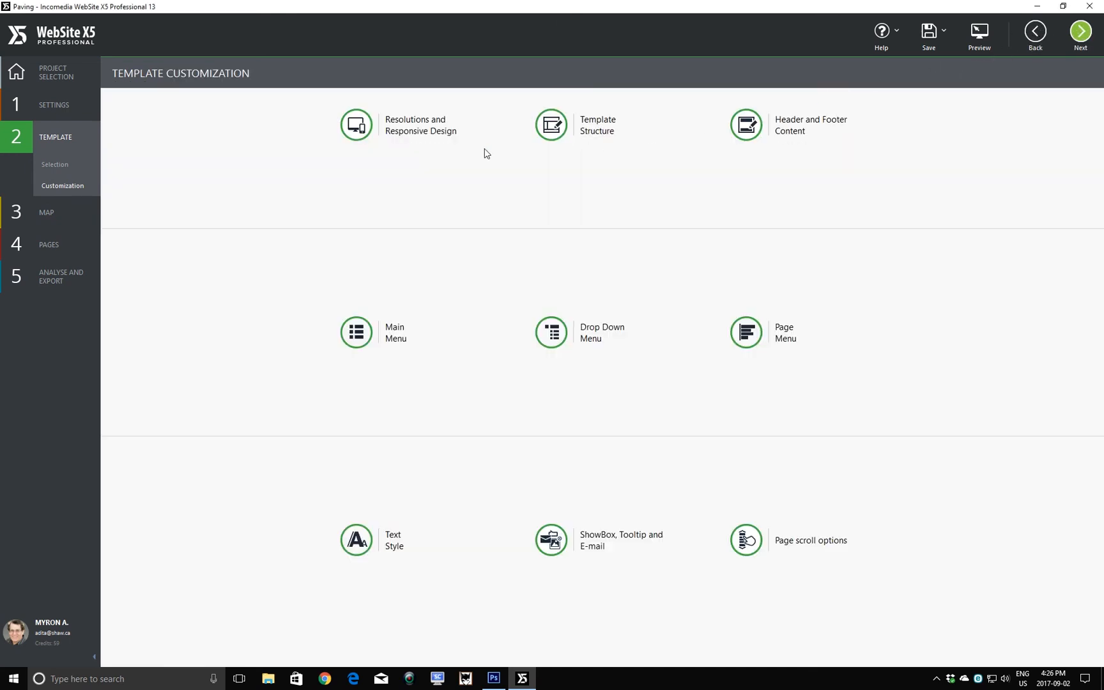
Return to the Home Page grid, check the first column's pixel width again, and preview the page
{"action": "left_click", "coordinate": [60, 248]}
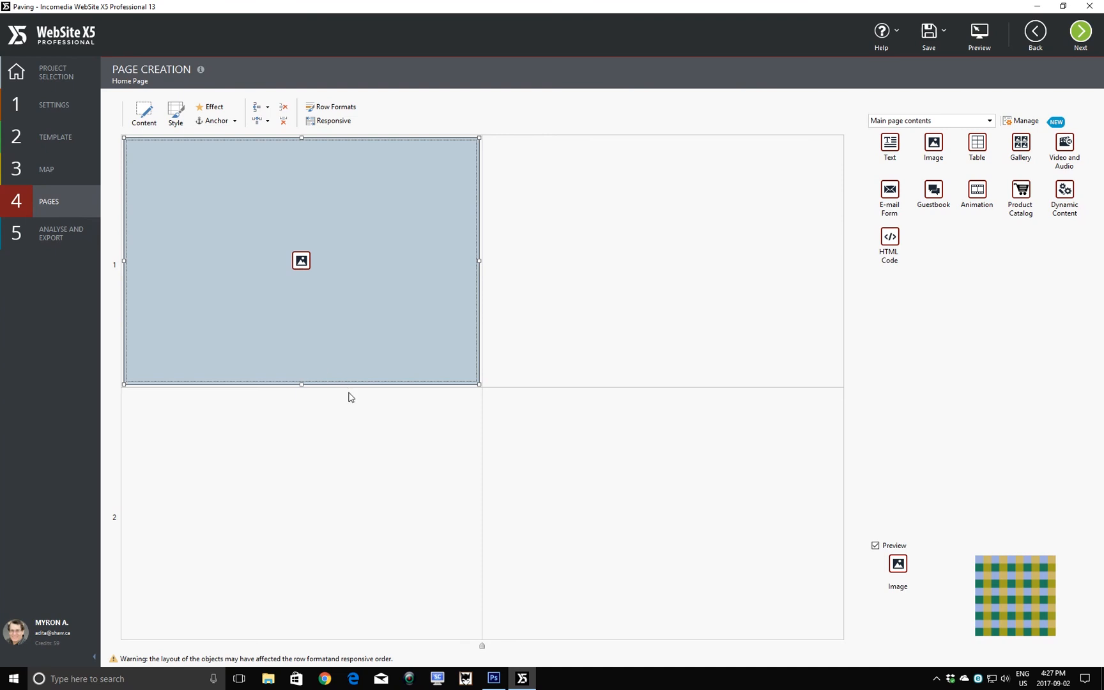
{"action": "right_click", "coordinate": [482, 646]}
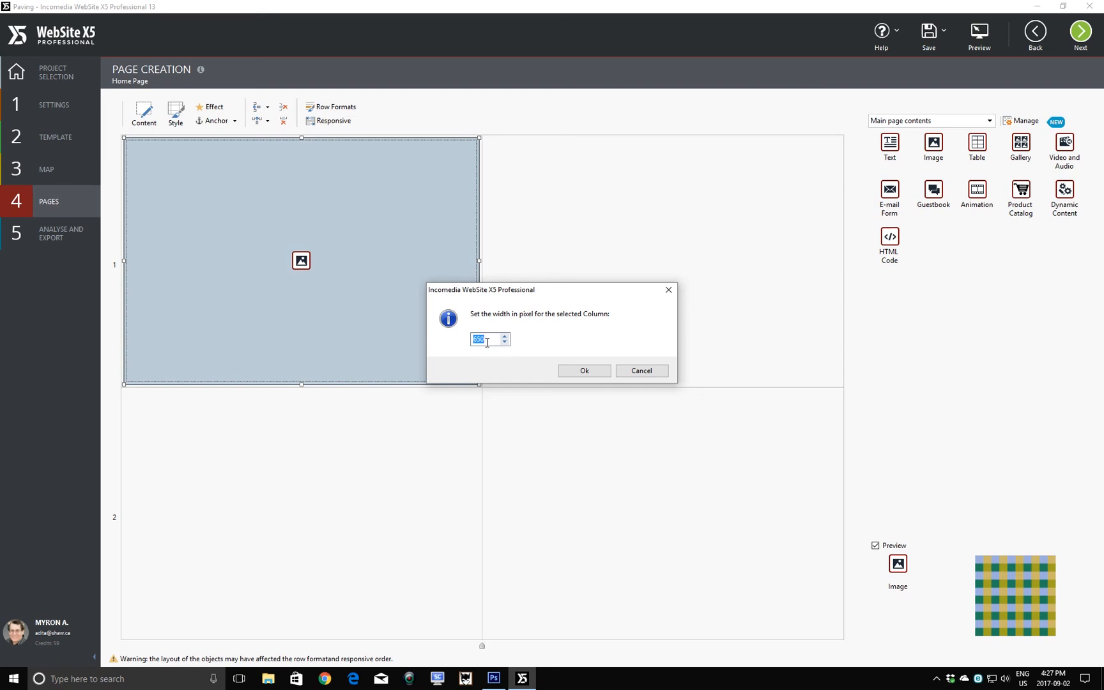
{"action": "left_click", "coordinate": [580, 372]}
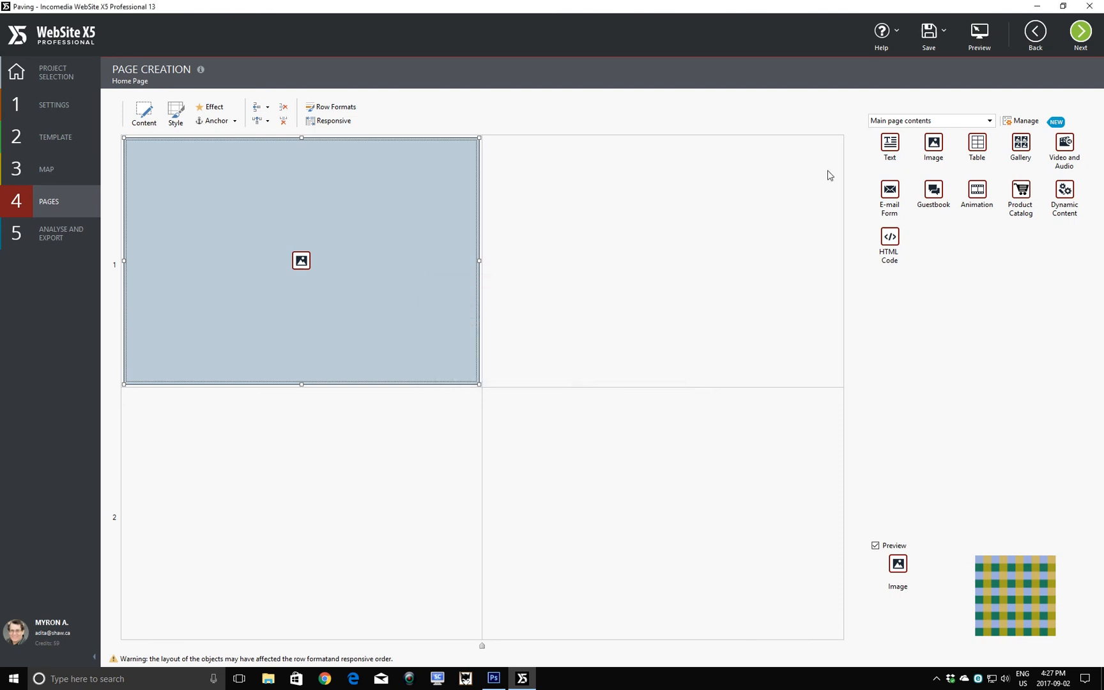
{"action": "left_click", "coordinate": [979, 32]}
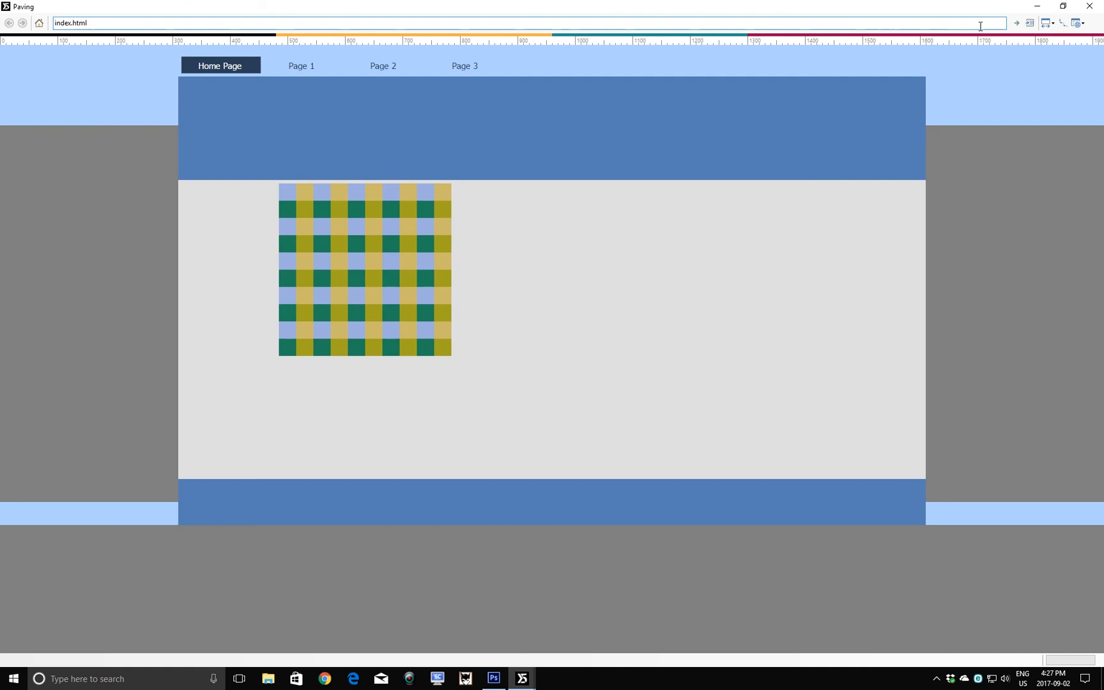
{"action": "left_click", "coordinate": [1090, 6]}
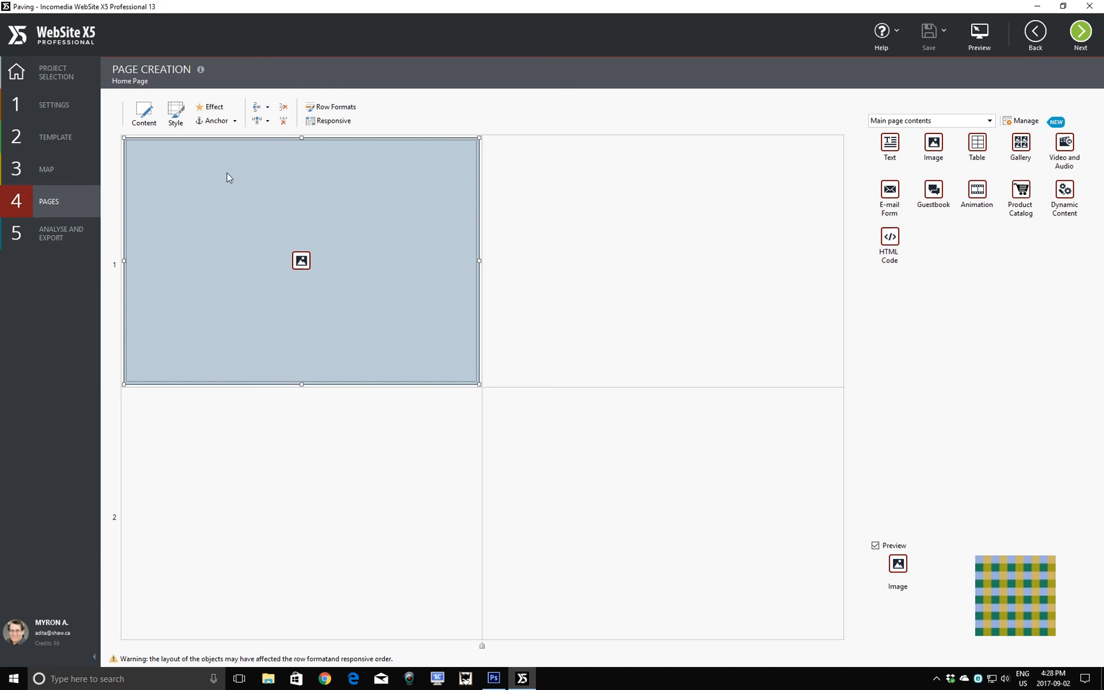
Set the Image object's style to a red background color, accept it, and preview the Home Page
{"action": "left_click", "coordinate": [179, 110]}
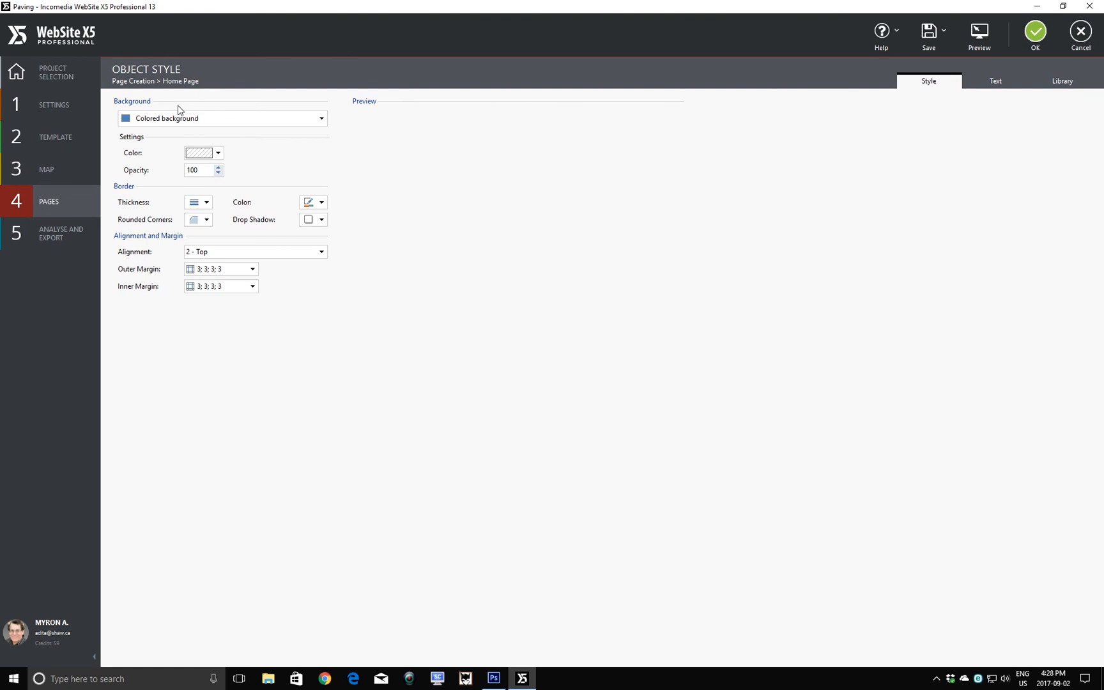
{"action": "left_click", "coordinate": [218, 154]}
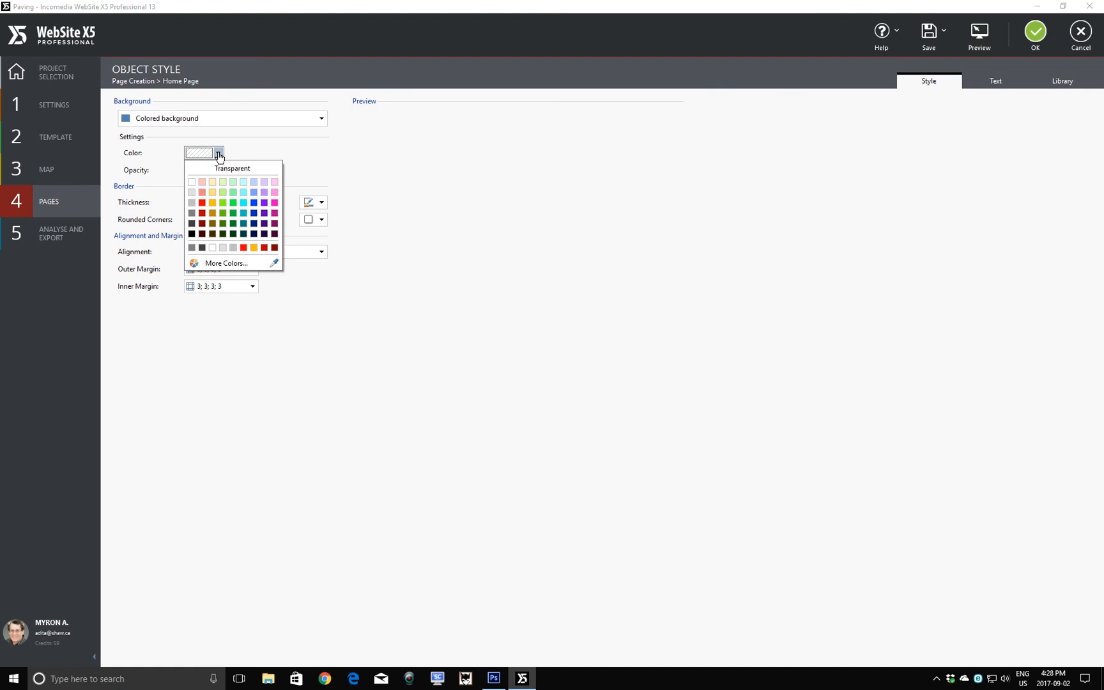
{"action": "left_click", "coordinate": [202, 203]}
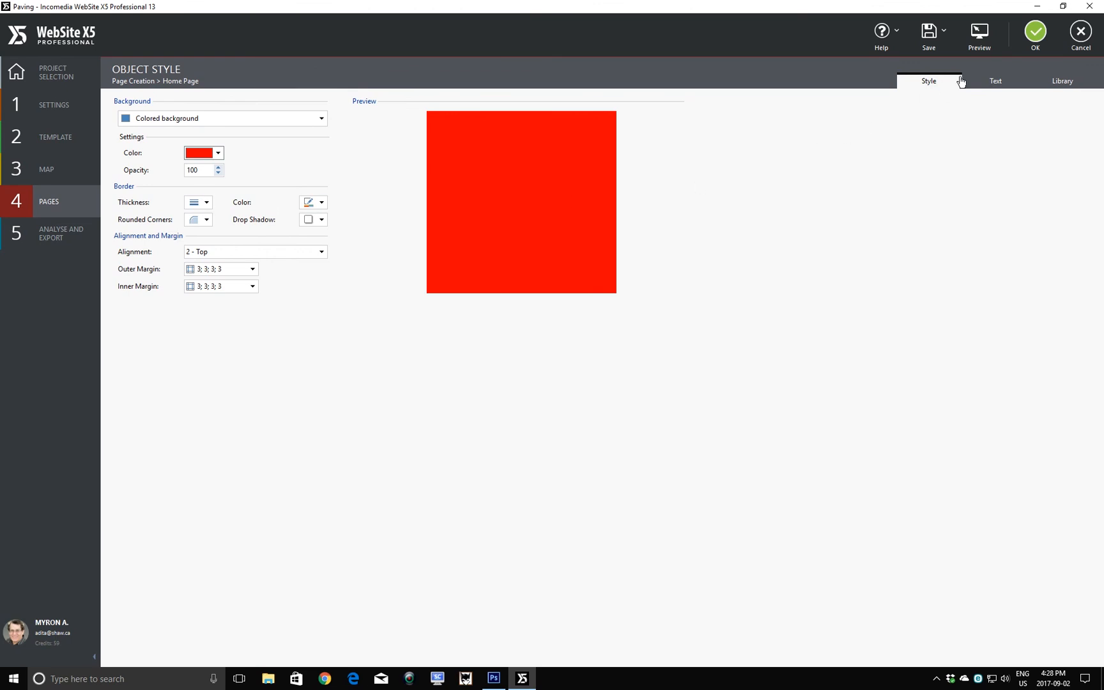
{"action": "left_click", "coordinate": [1034, 33]}
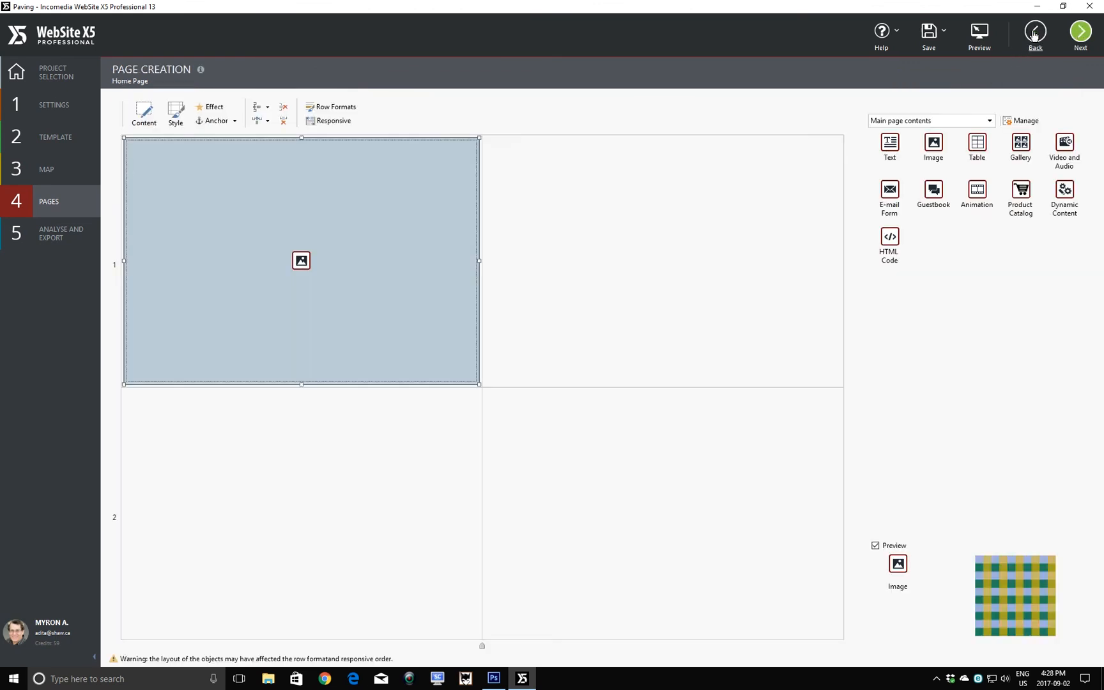
{"action": "left_click", "coordinate": [979, 34]}
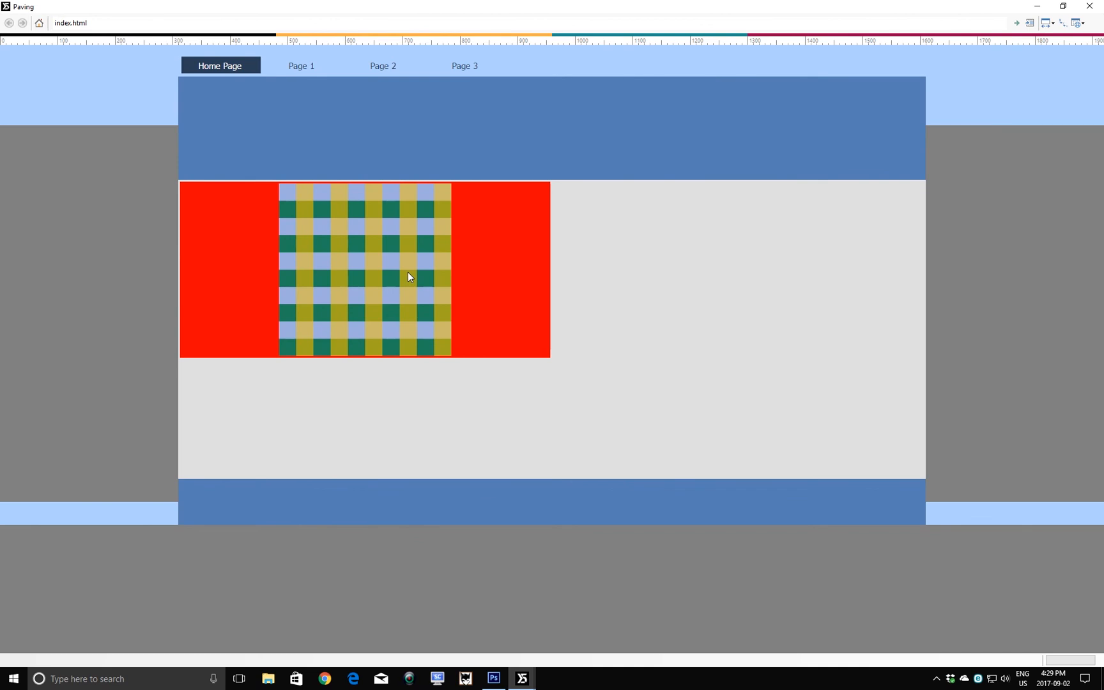
{"action": "left_click", "coordinate": [1090, 6]}
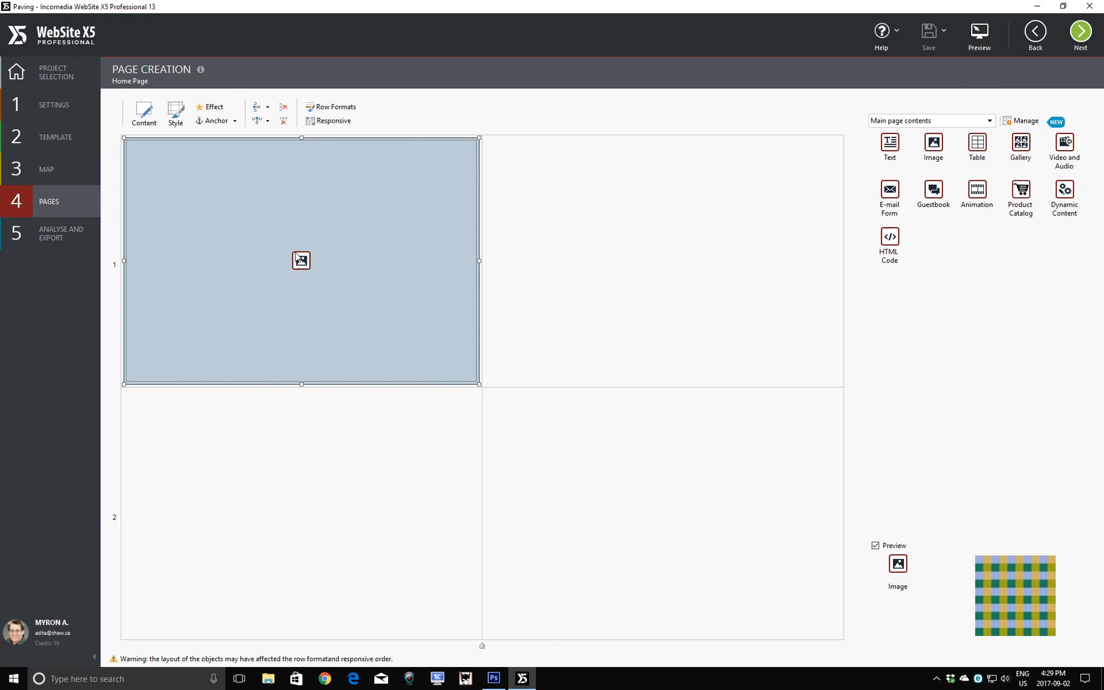
In the Image object's style, set the outer margin to 0 on all sides with different values per side enabled
{"action": "left_click", "coordinate": [170, 117]}
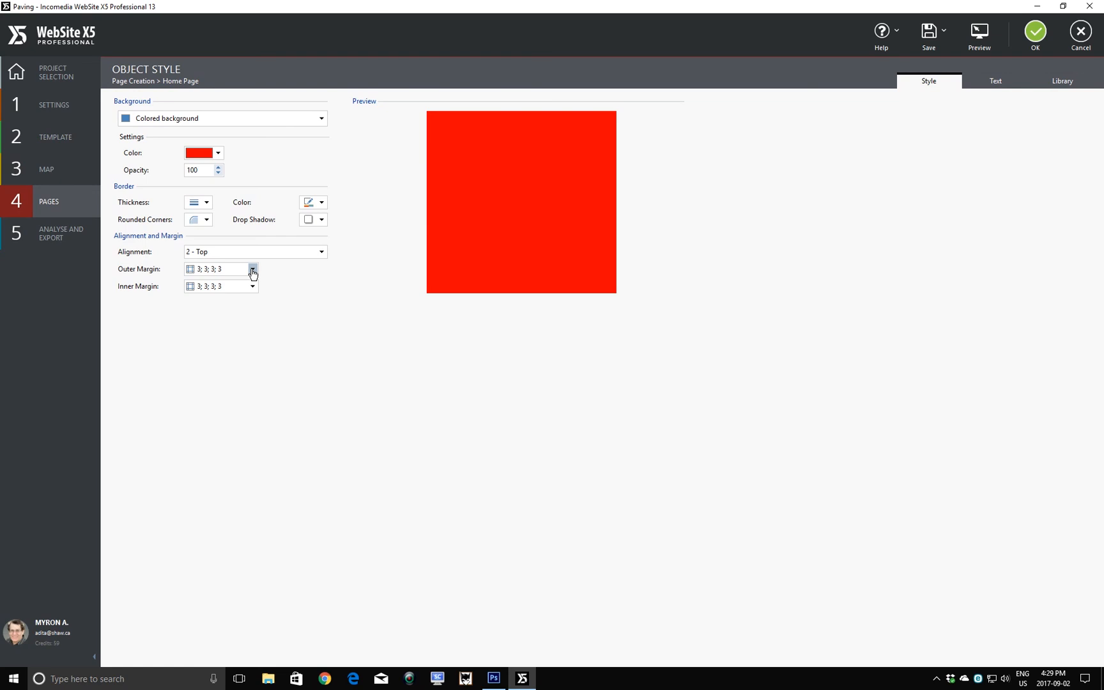
{"action": "left_click", "coordinate": [253, 271]}
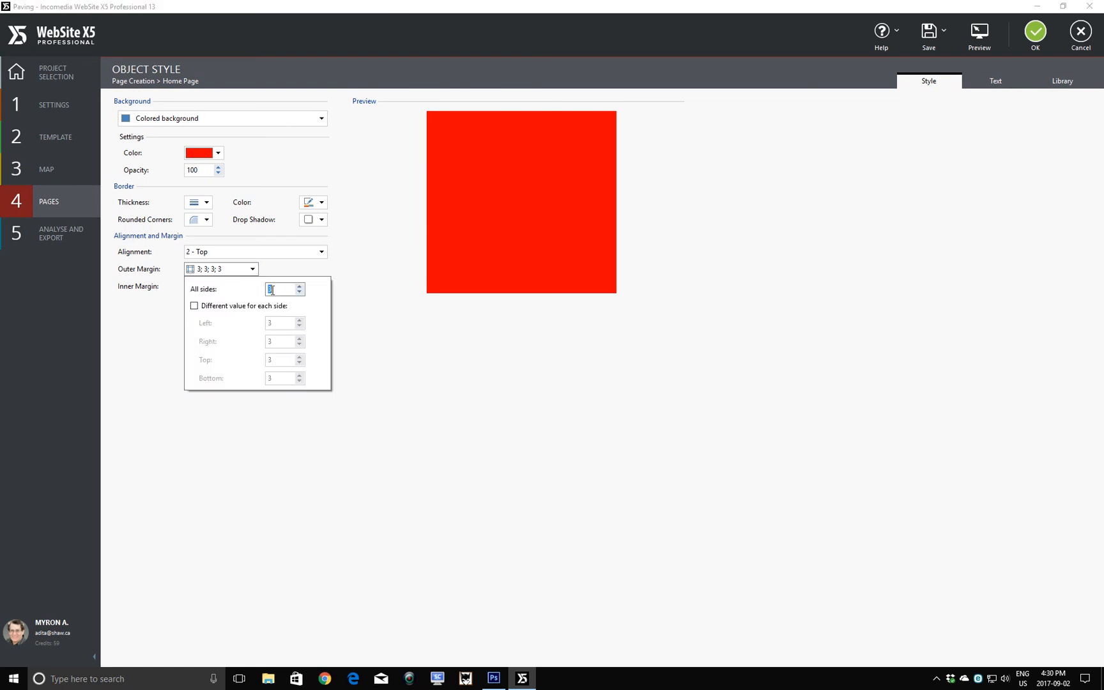
{"action": "type", "text": "0"}
{"action": "left_click", "coordinate": [195, 306]}
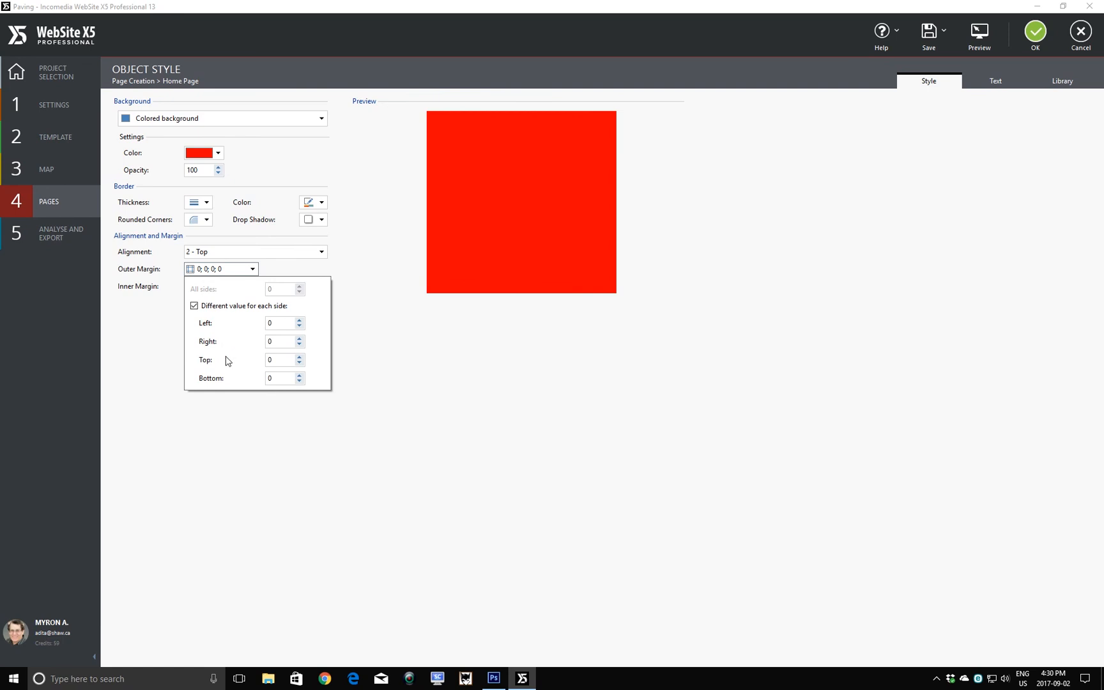
{"action": "left_click", "coordinate": [370, 363]}
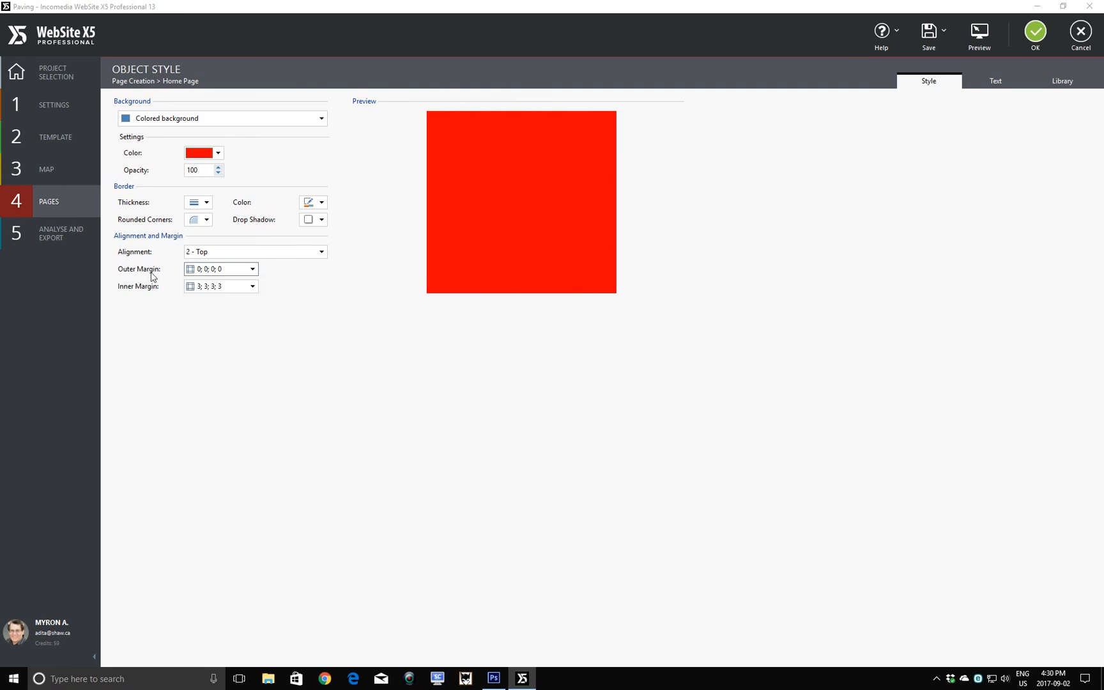
Set the Image object's inner margin to 0 on all sides with different values per side enabled, and preview the Home Page
{"action": "left_click", "coordinate": [253, 287]}
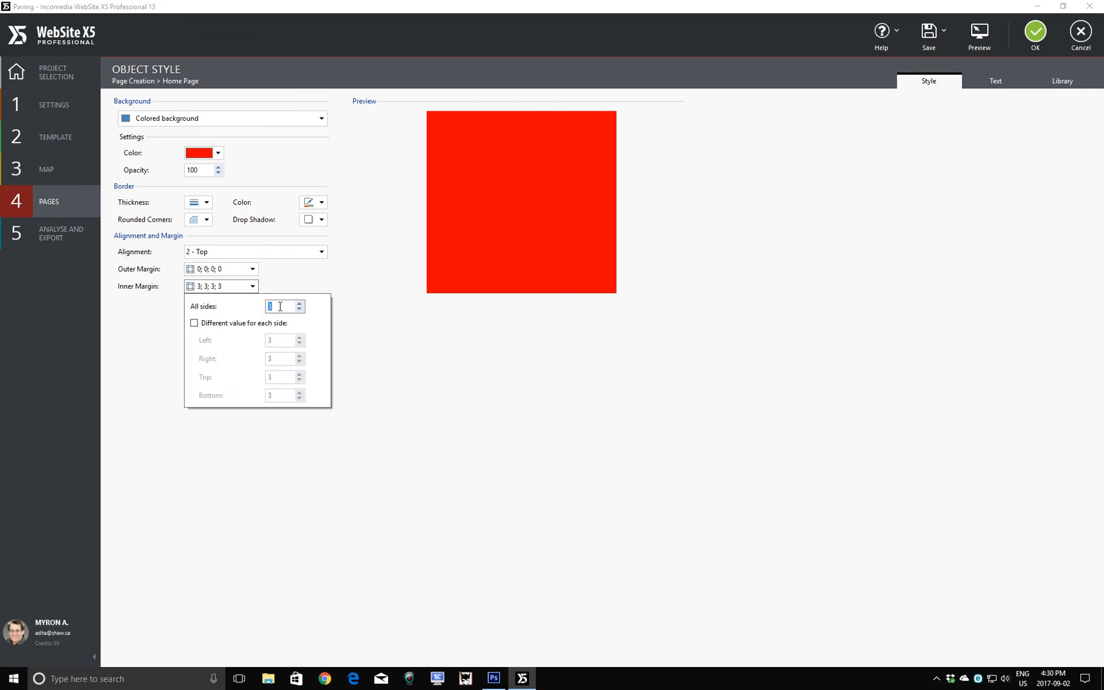
{"action": "type", "text": "0"}
{"action": "left_click", "coordinate": [195, 323]}
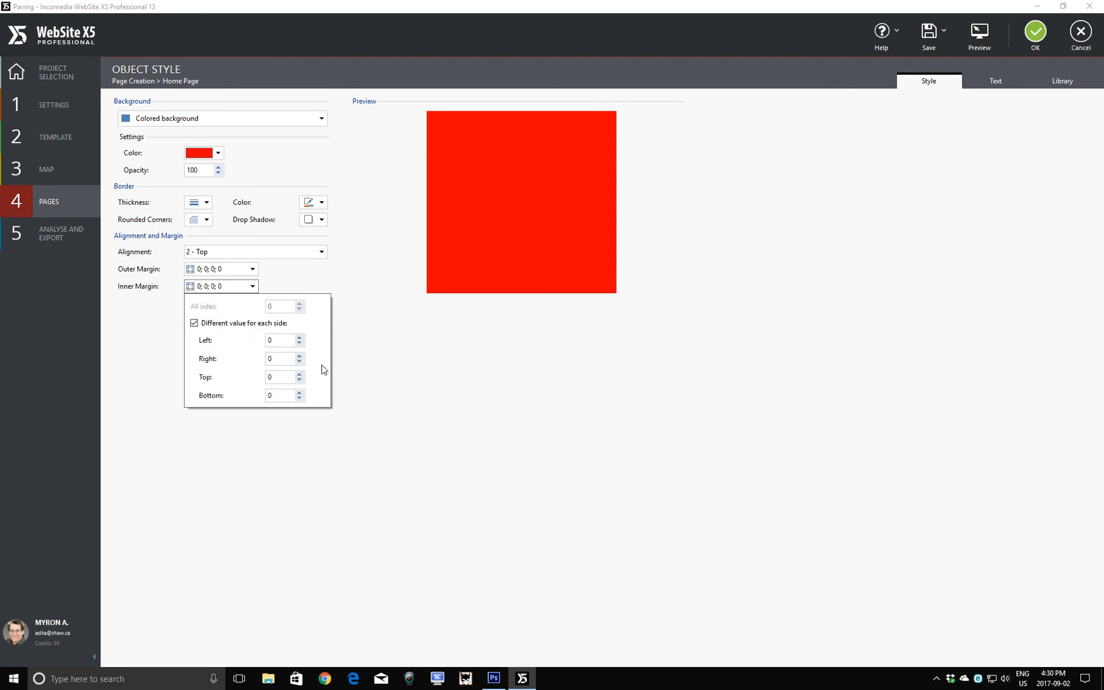
{"action": "left_click", "coordinate": [364, 363]}
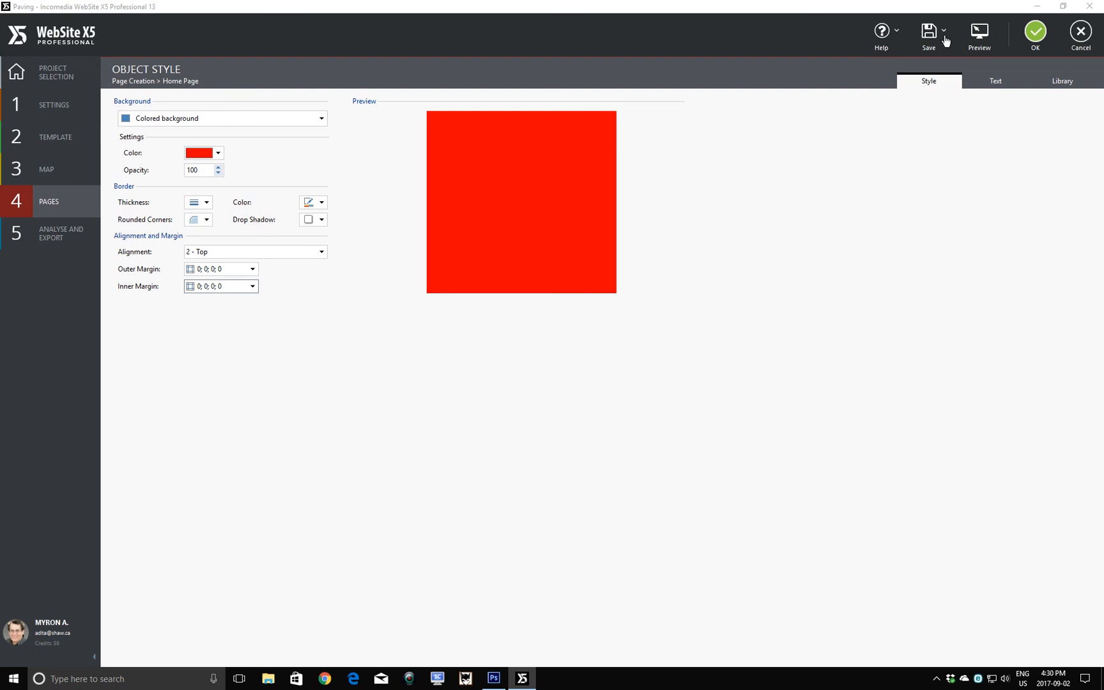
{"action": "left_click", "coordinate": [978, 34]}
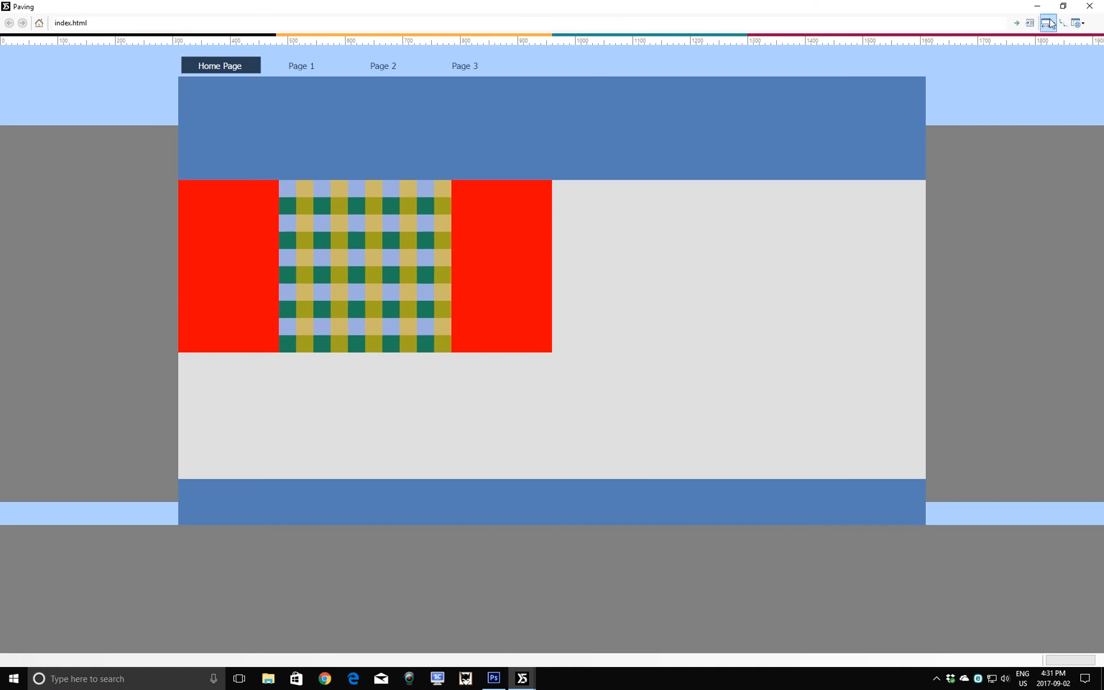
{"action": "left_click", "coordinate": [1091, 8]}
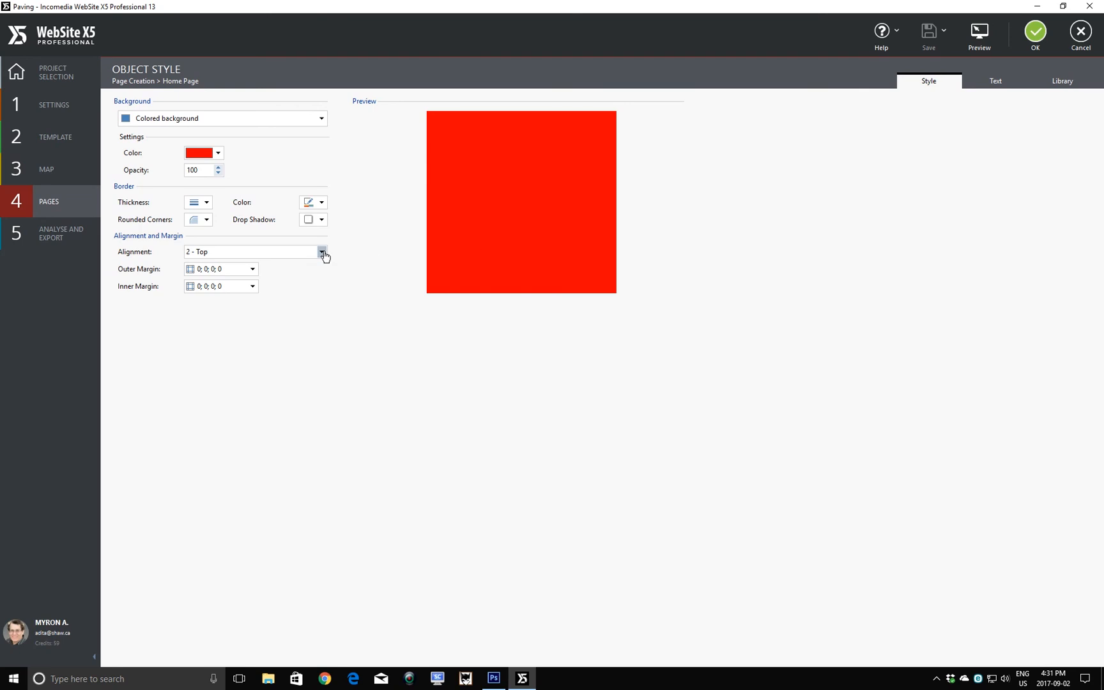
Set the Image object's alignment to Top - Left and preview the Home Page
{"action": "left_click", "coordinate": [322, 253]}
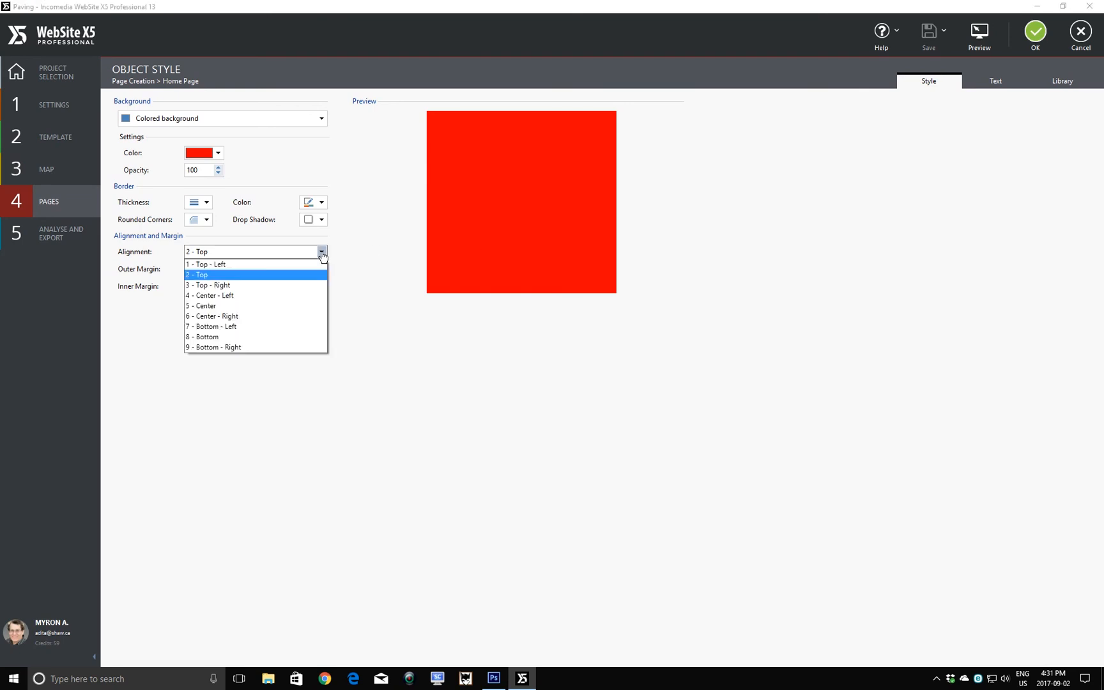
{"action": "left_click", "coordinate": [225, 271]}
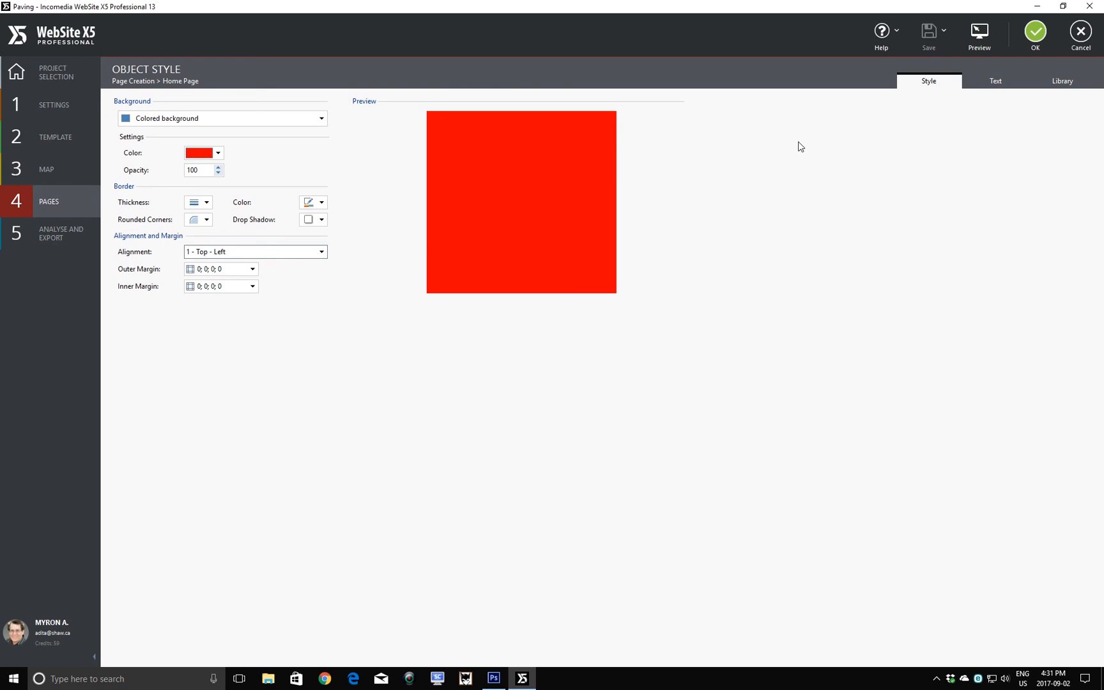
{"action": "left_click", "coordinate": [982, 36]}
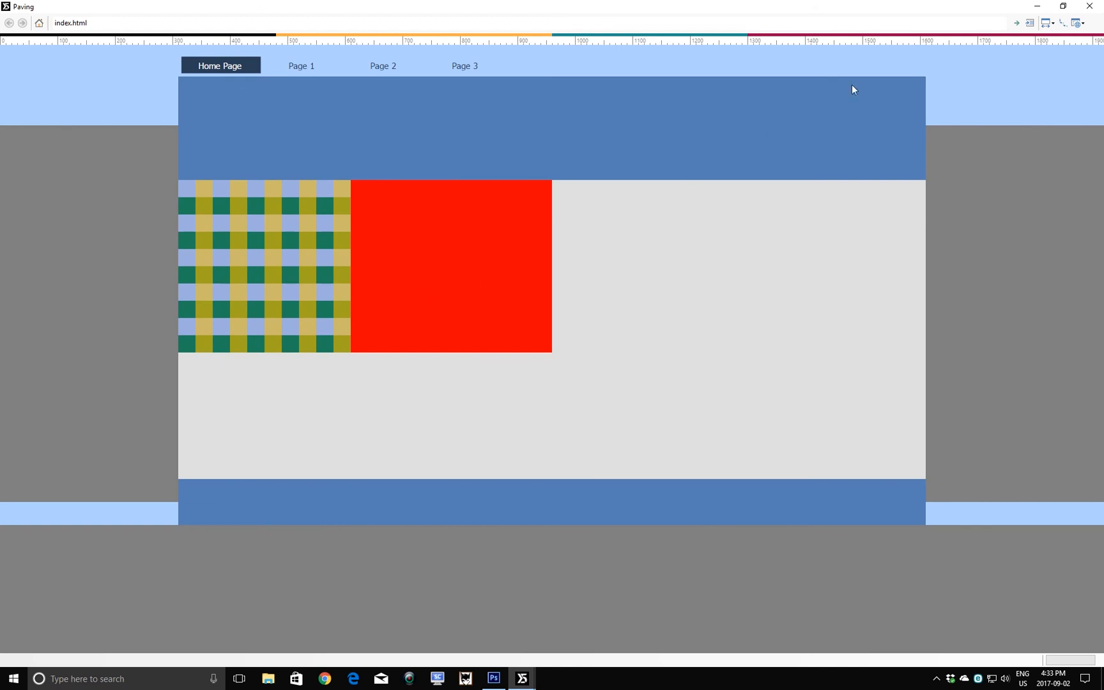
{"action": "left_click", "coordinate": [1089, 7]}
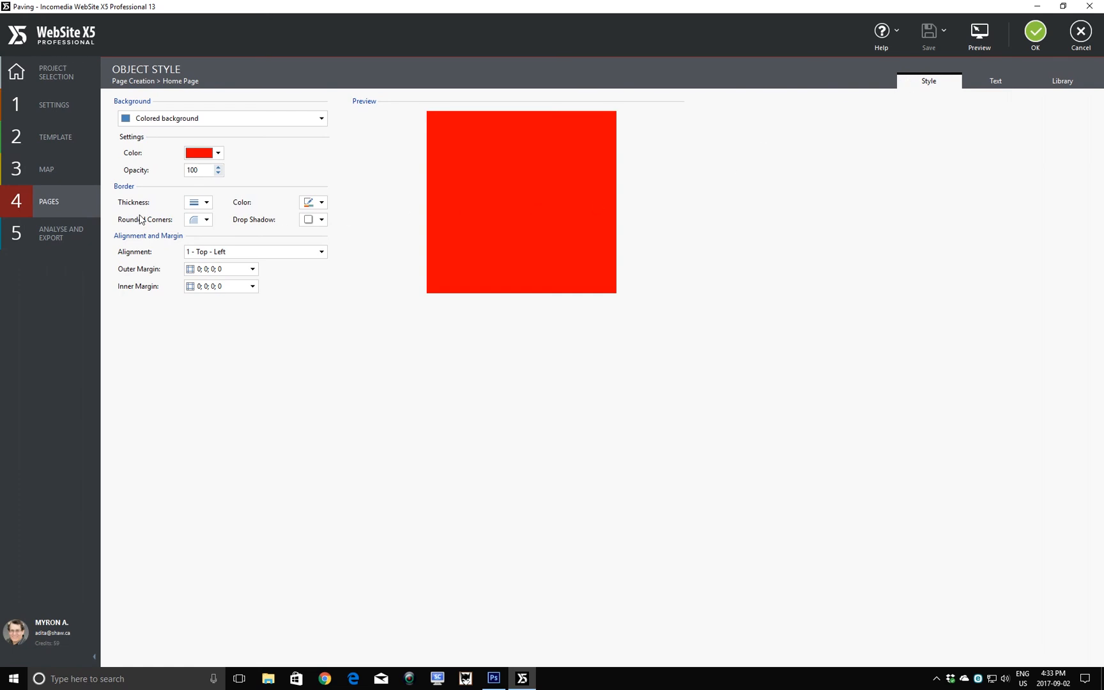
Return to the Home Page grid, set the first column's width to 300 pixels, and preview the page
{"action": "left_click", "coordinate": [52, 204]}
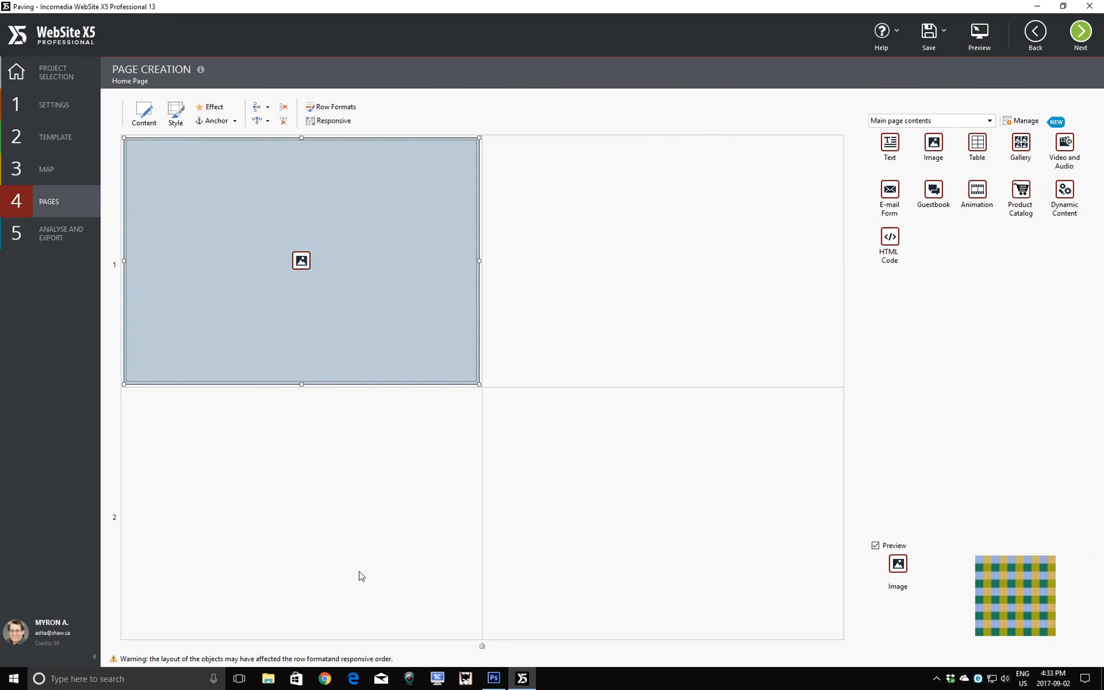
{"action": "right_click", "coordinate": [484, 650]}
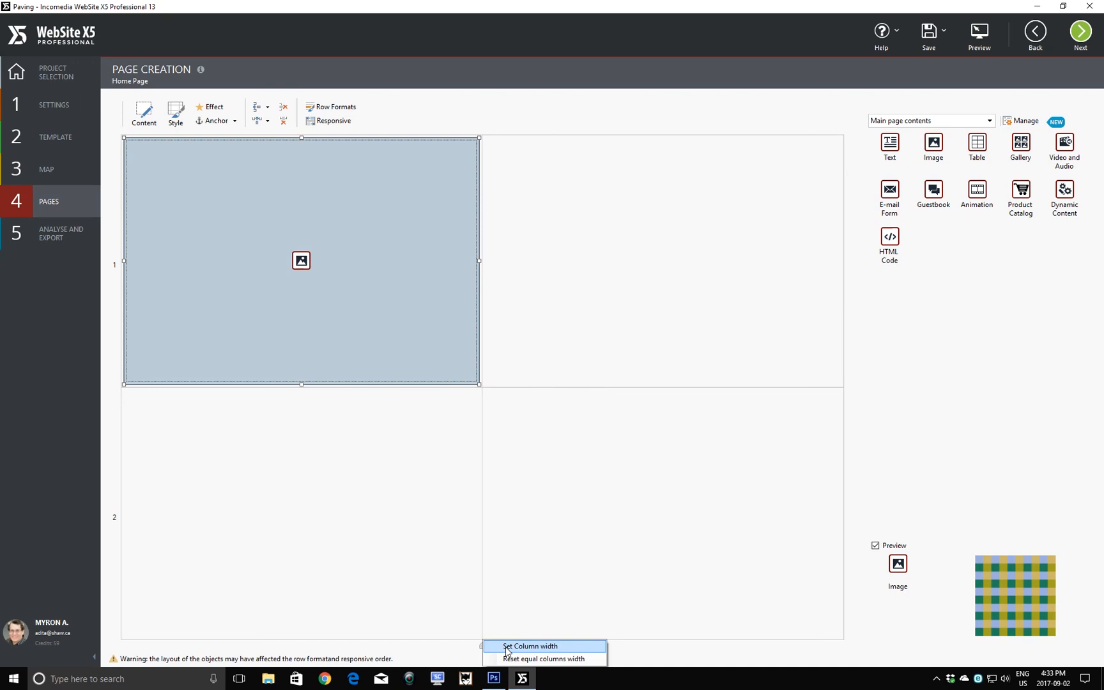
{"action": "left_click", "coordinate": [508, 651]}
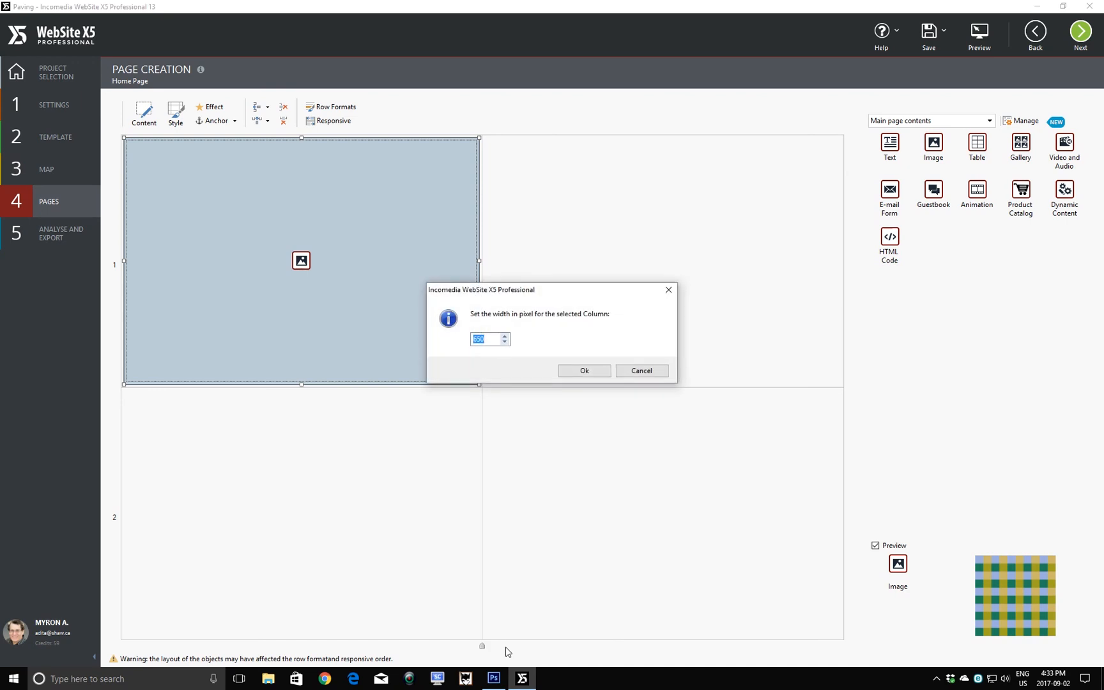
{"action": "type", "text": "300"}
{"action": "left_click", "coordinate": [592, 377]}
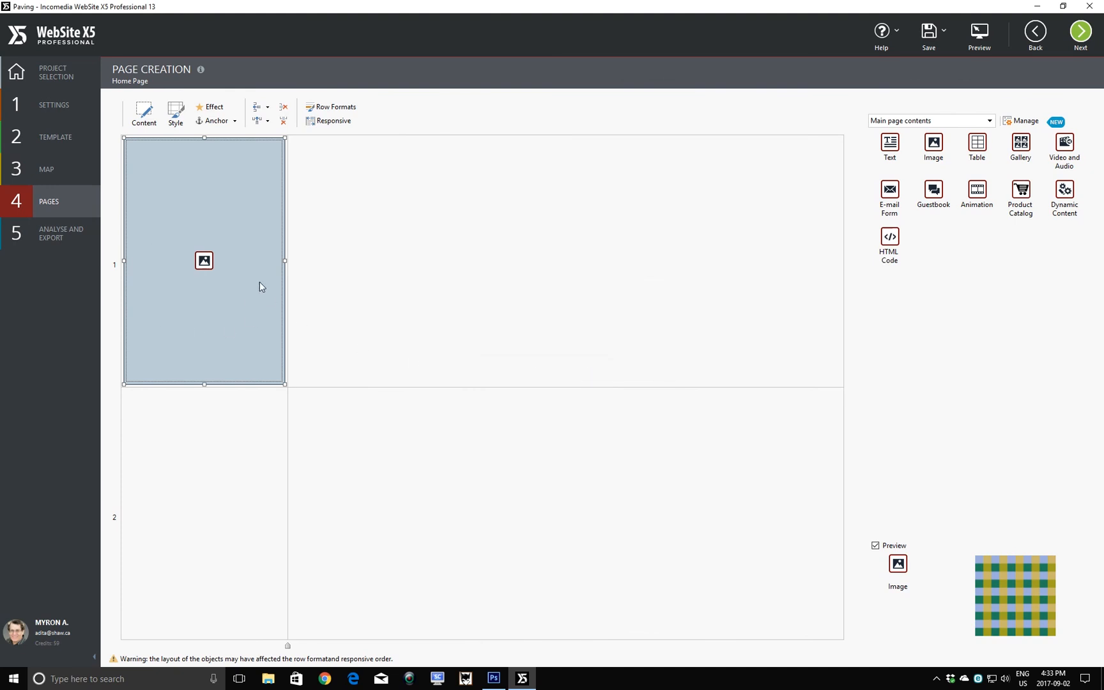
{"action": "left_click", "coordinate": [978, 37]}
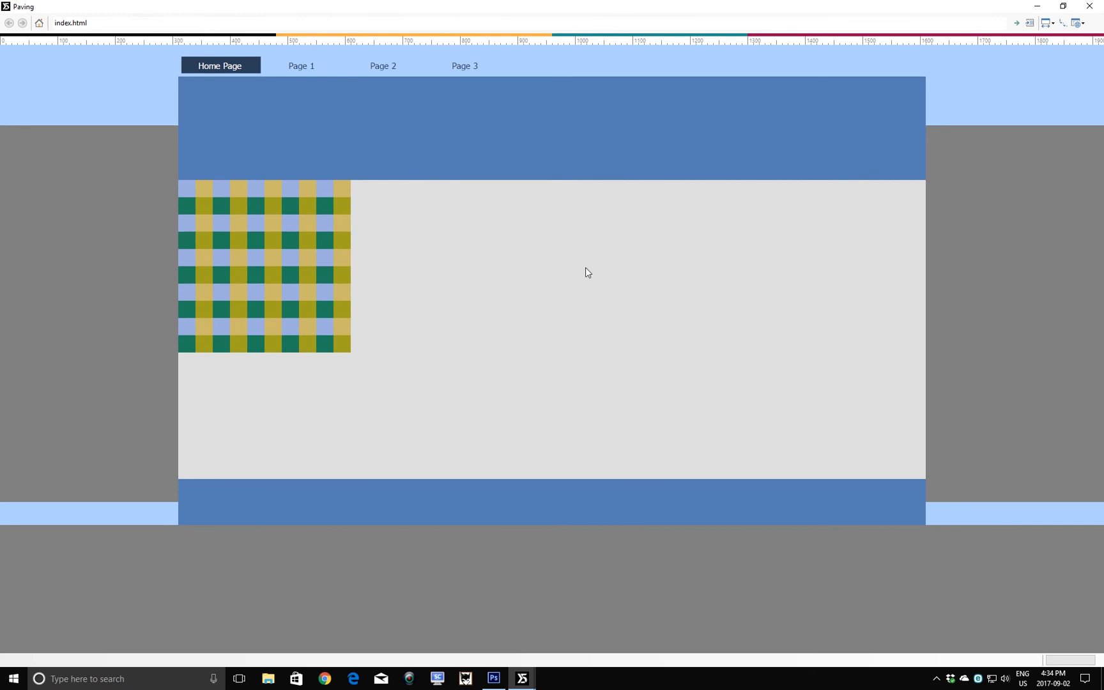
{"action": "left_click", "coordinate": [1088, 7]}
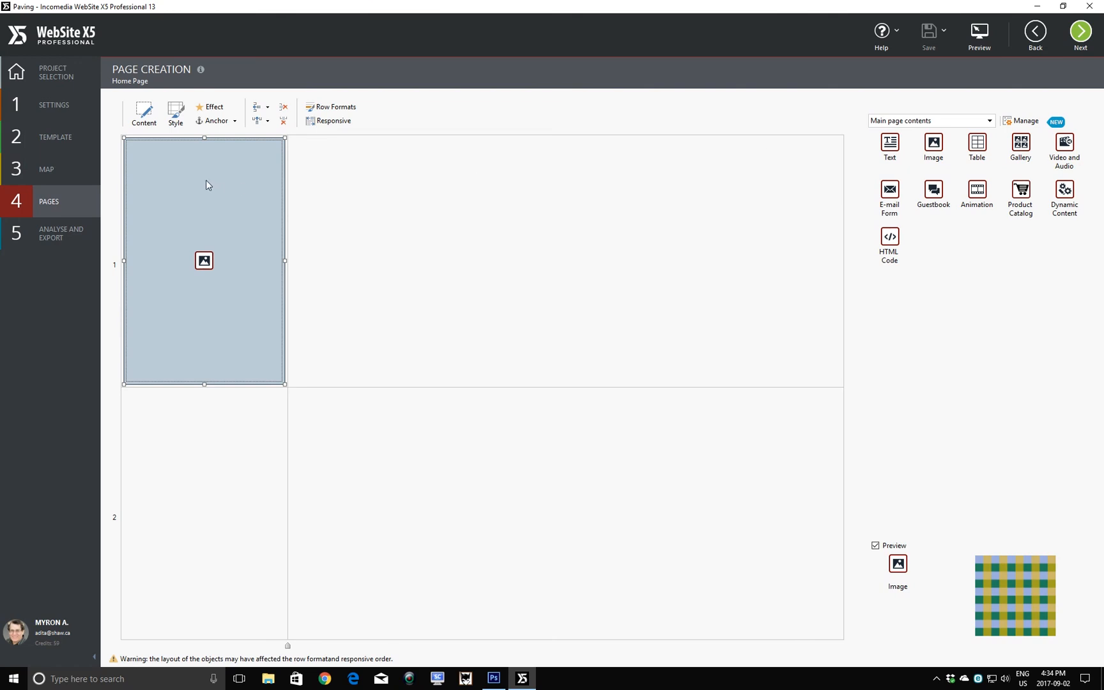
Open the Image object's style settings and check the Home Page in the preview again
{"action": "left_click", "coordinate": [171, 113]}
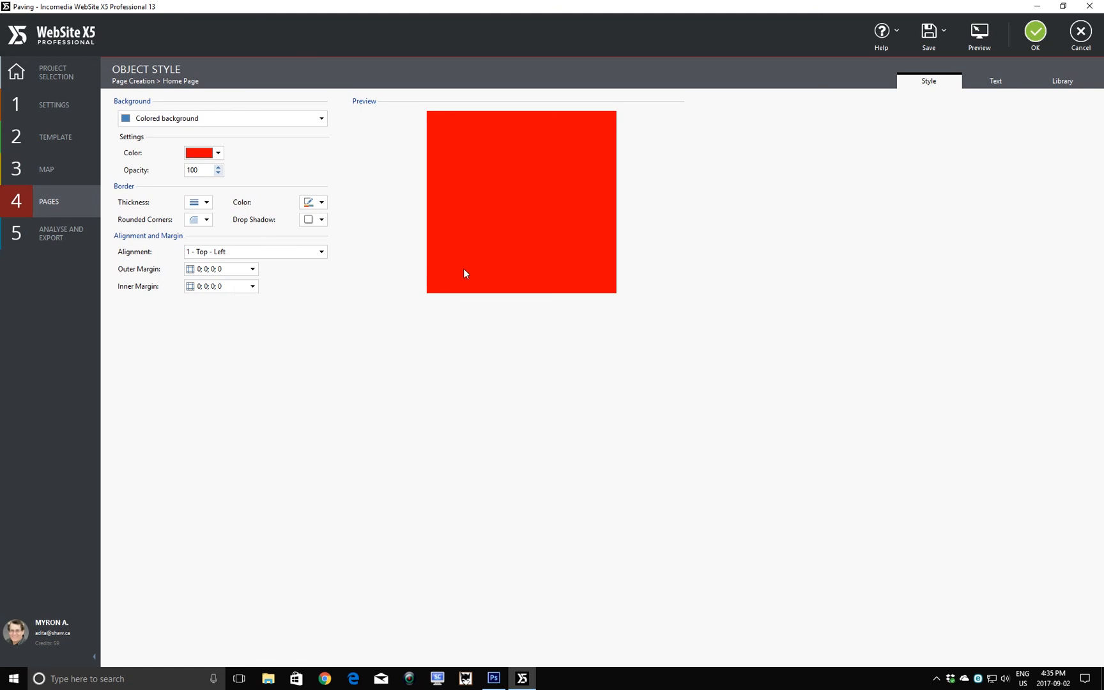
{"action": "left_click", "coordinate": [981, 37]}
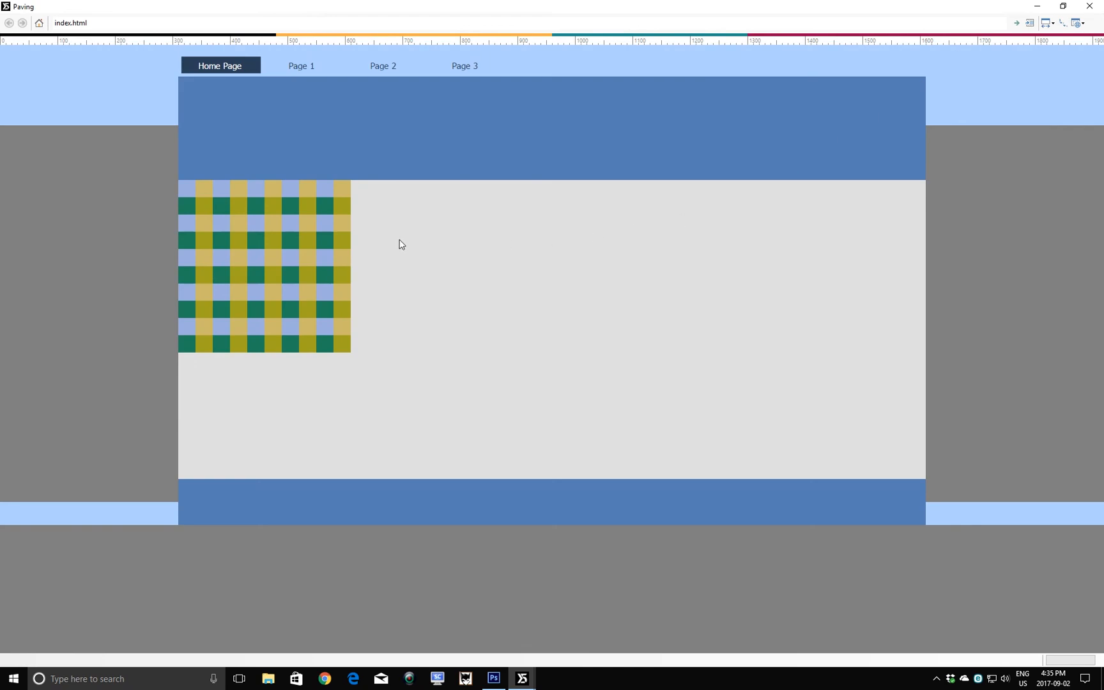
{"action": "left_click", "coordinate": [1090, 7]}
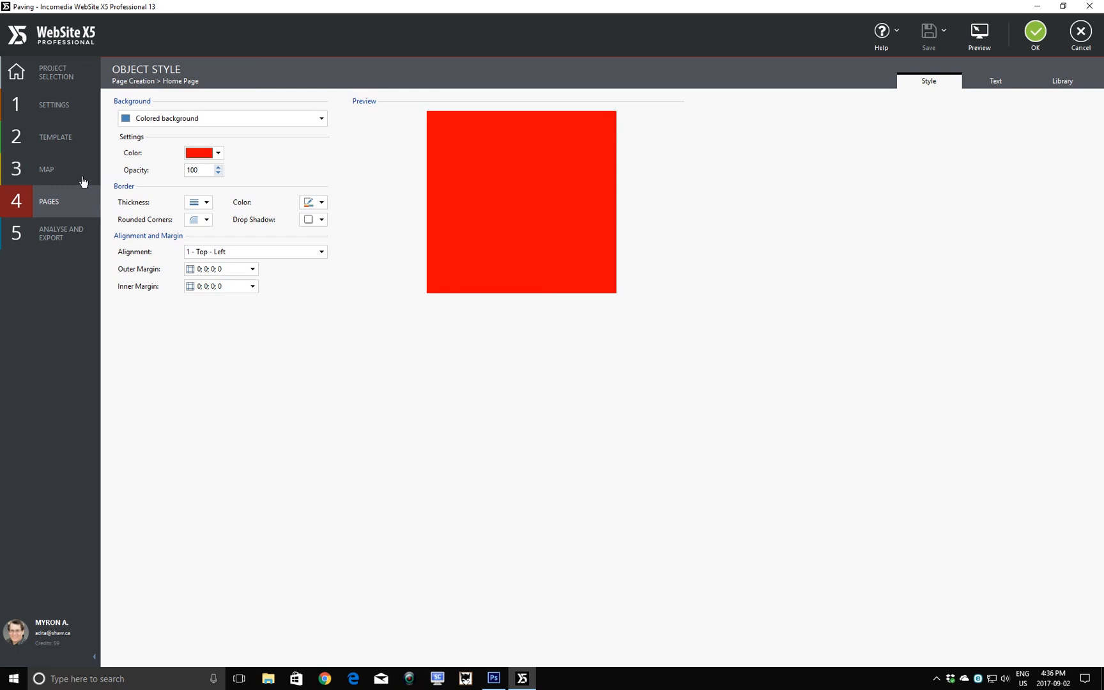
Open the Template Structure settings and select the page contents area to review them
{"action": "left_click", "coordinate": [61, 136]}
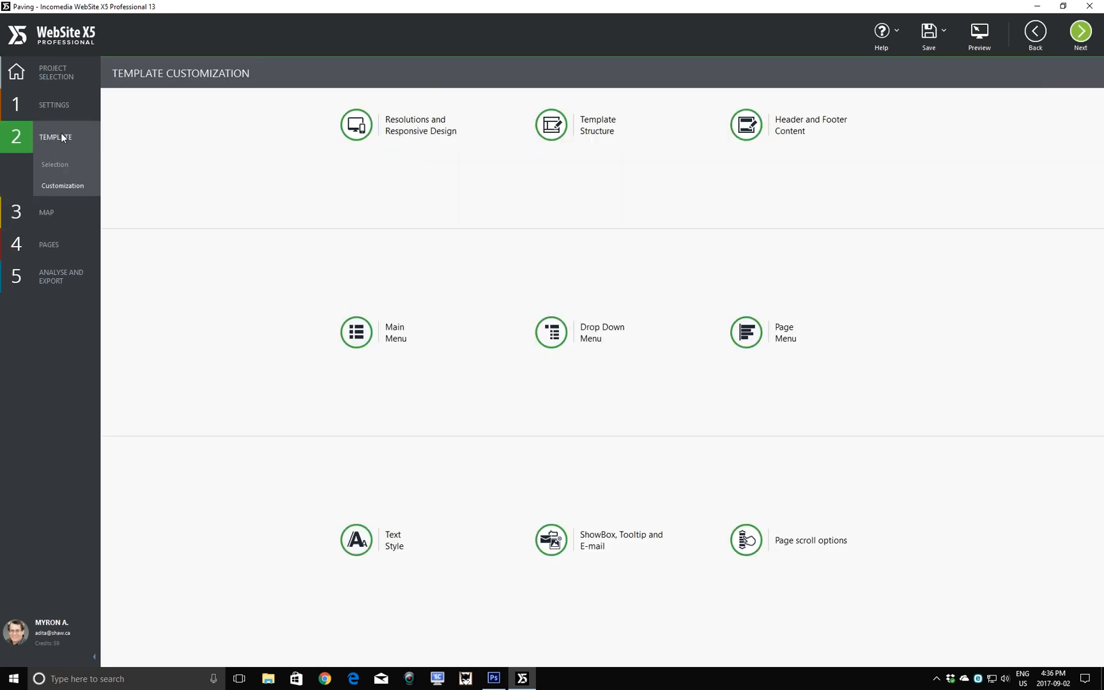
{"action": "left_click", "coordinate": [598, 131]}
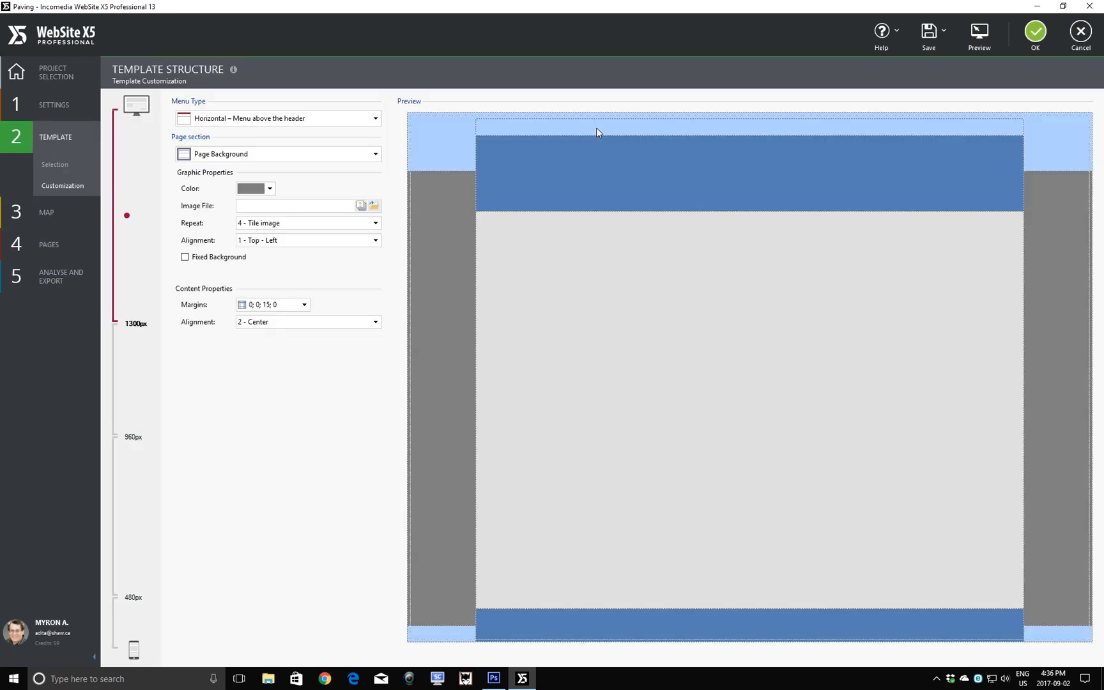
{"action": "left_click", "coordinate": [615, 351]}
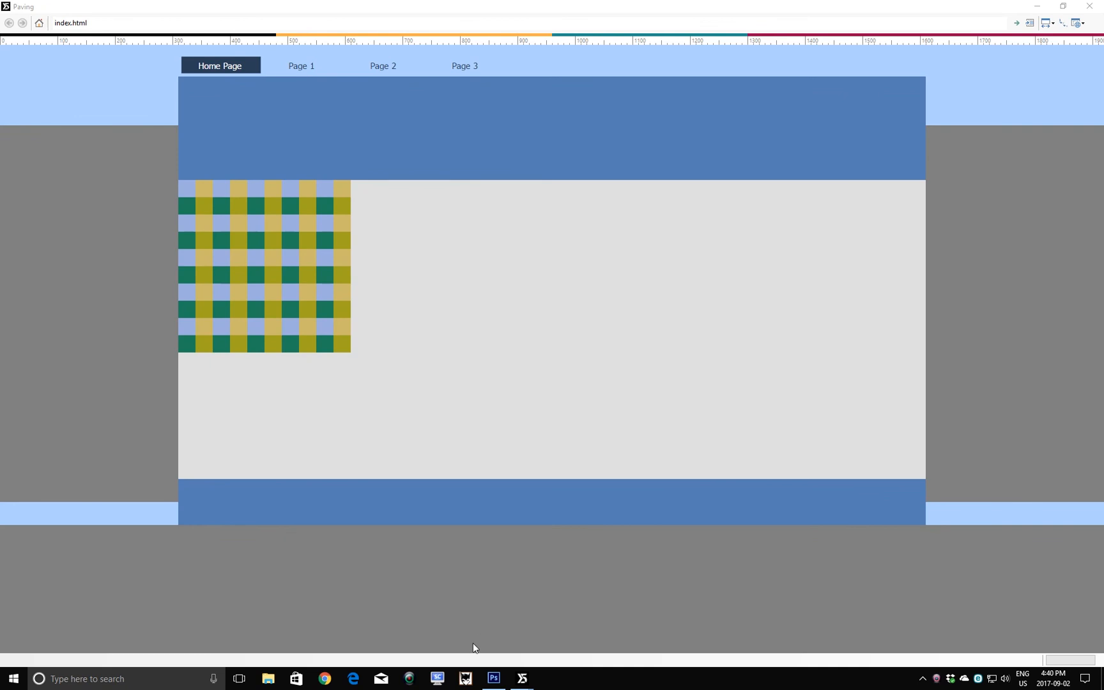
Measure the checkerboard image's width in the page preview with the on-screen caliper set to 300, and close the preview
{"action": "left_click", "coordinate": [466, 678]}
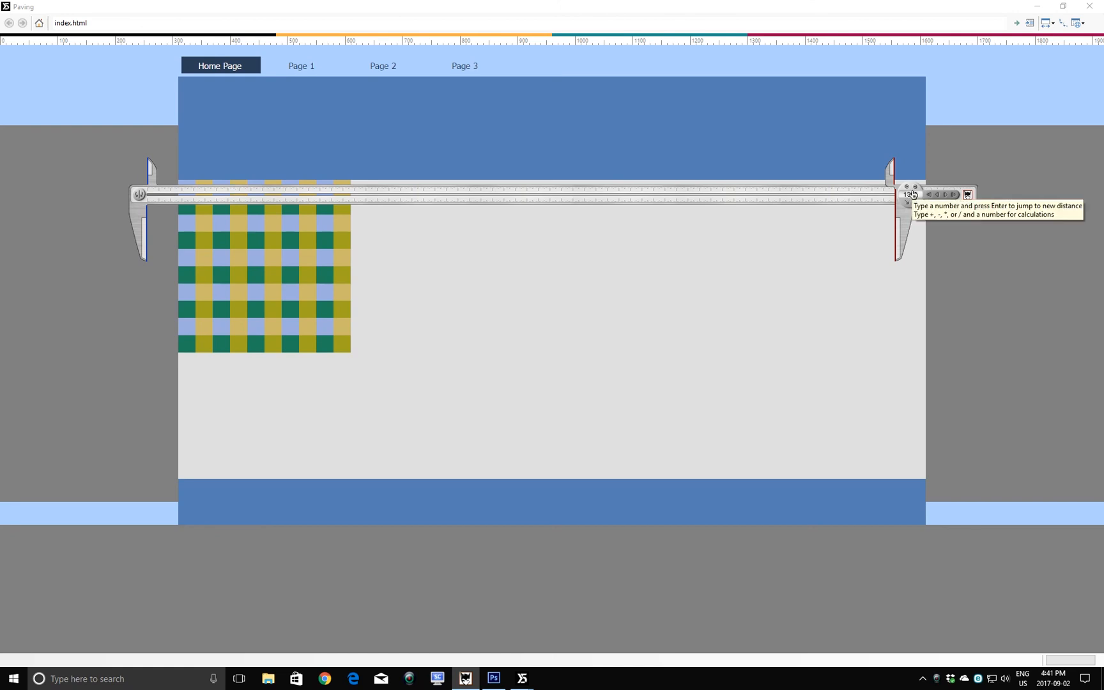
{"action": "left_click", "coordinate": [926, 200]}
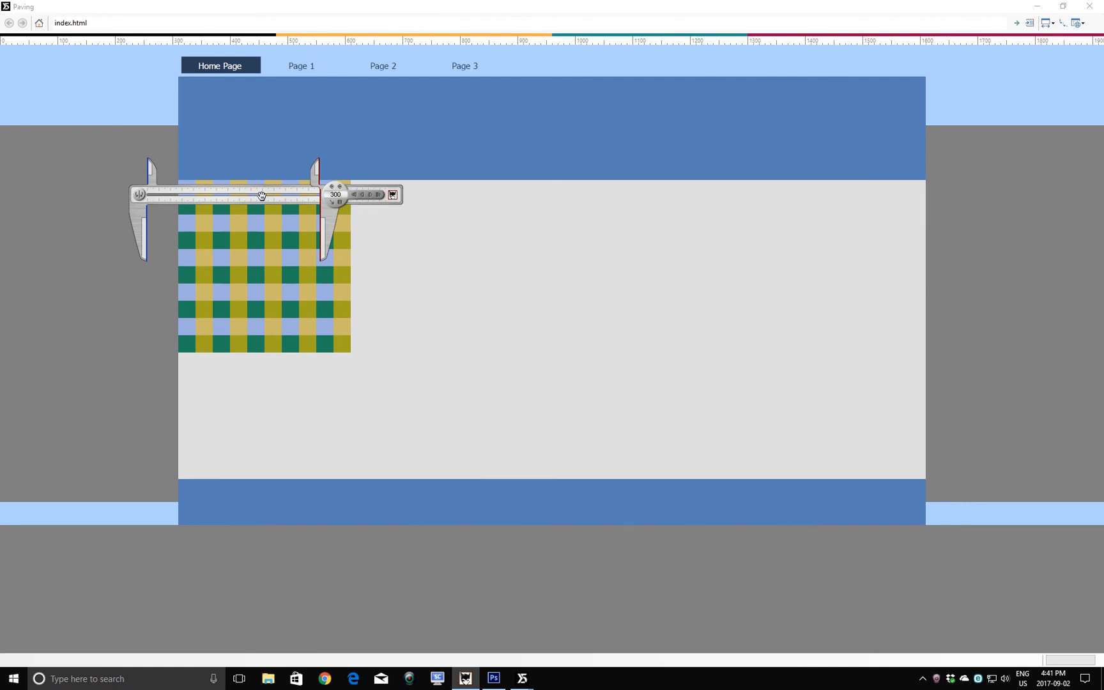
{"action": "left_click_drag", "start_coordinate": [255, 192], "coordinate": [286, 201]}
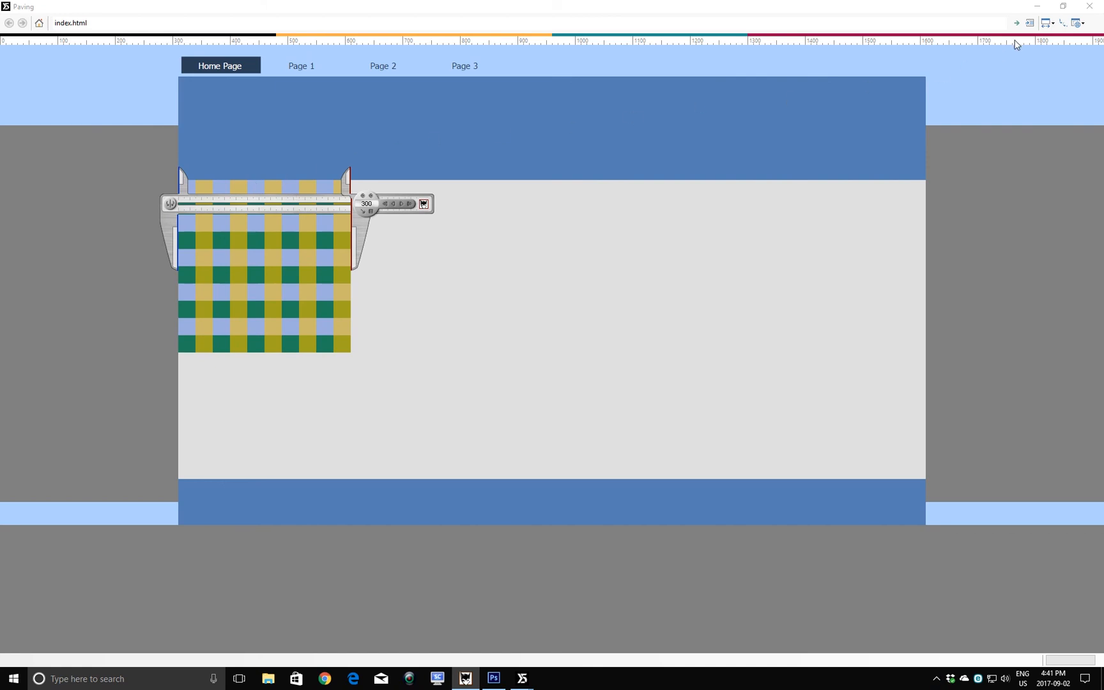
{"action": "left_click", "coordinate": [1091, 8]}
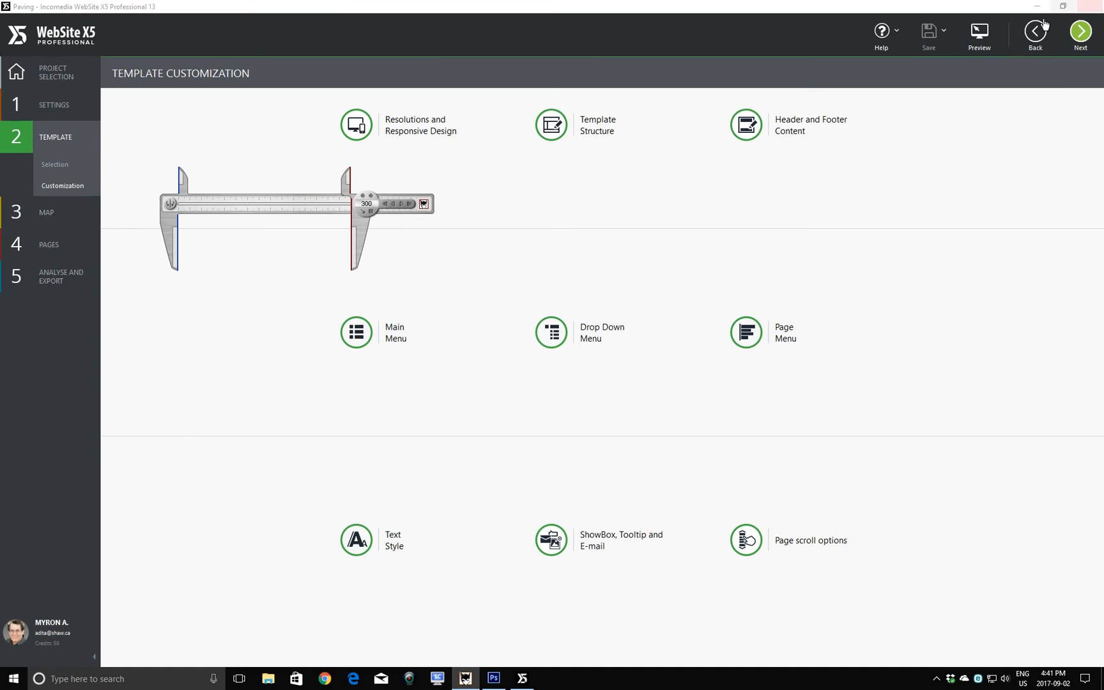
In the Image object's style, set the left, right, top and bottom inner margins to 20 each, and preview the Home Page
{"action": "left_click", "coordinate": [53, 247]}
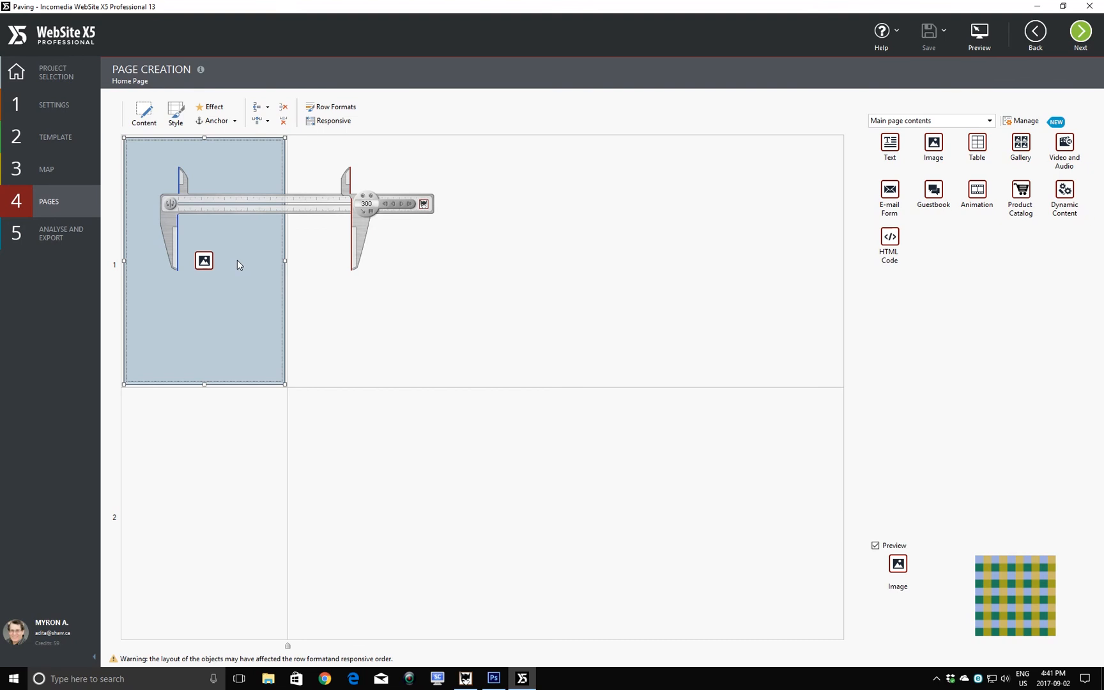
{"action": "left_click", "coordinate": [177, 113]}
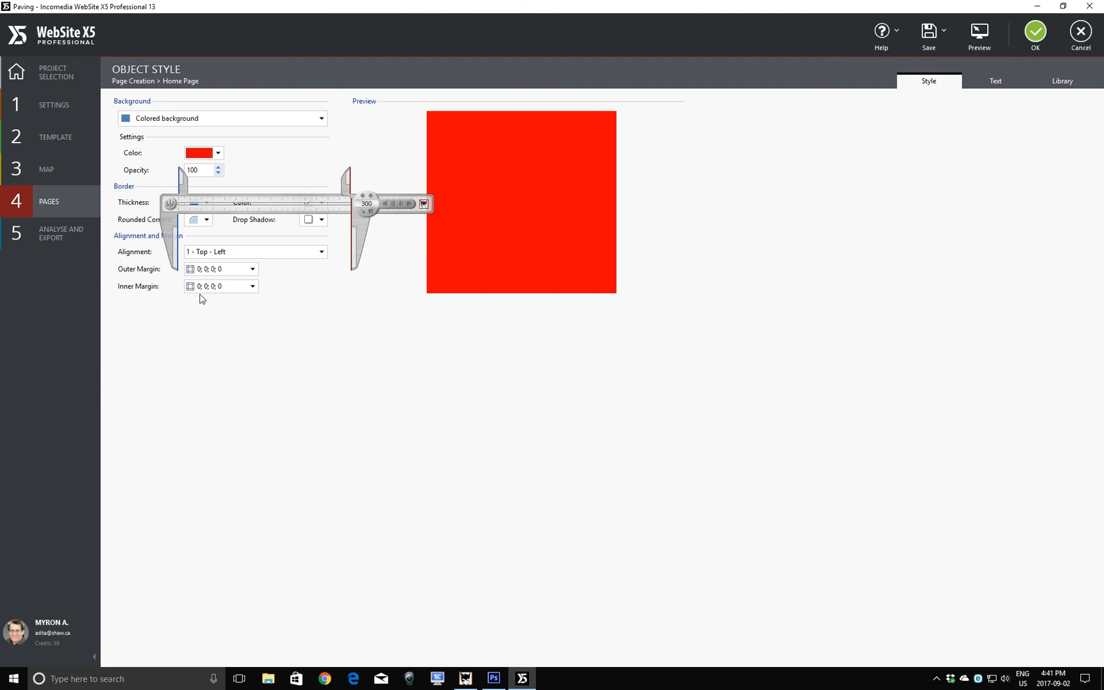
{"action": "left_click", "coordinate": [253, 287]}
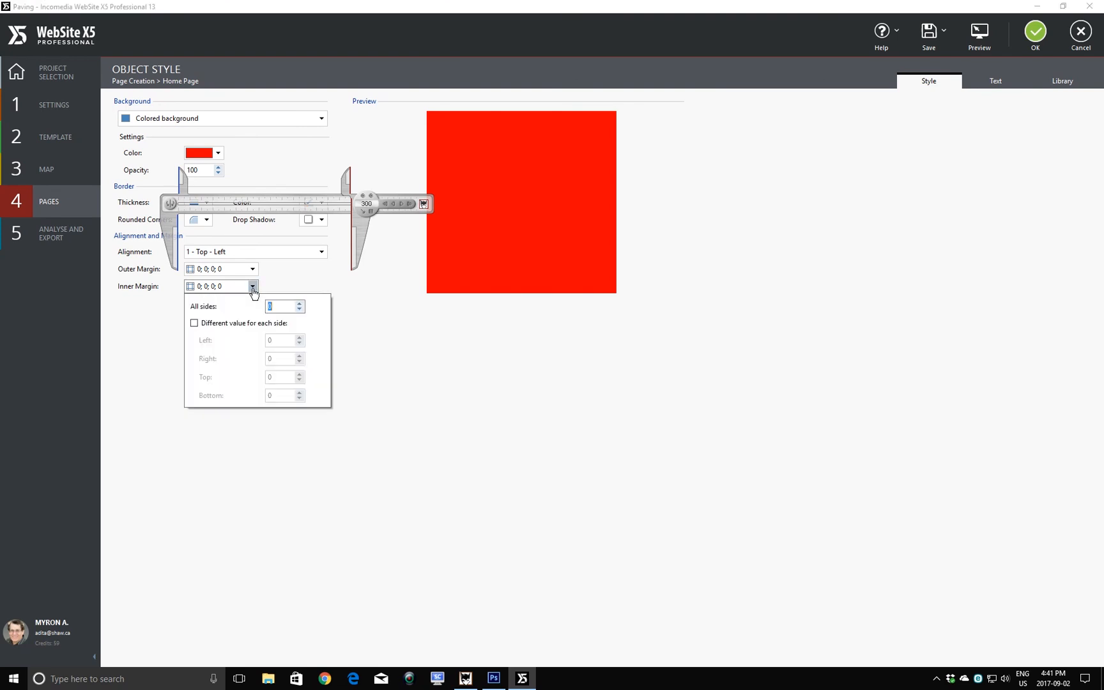
{"action": "left_click", "coordinate": [195, 324]}
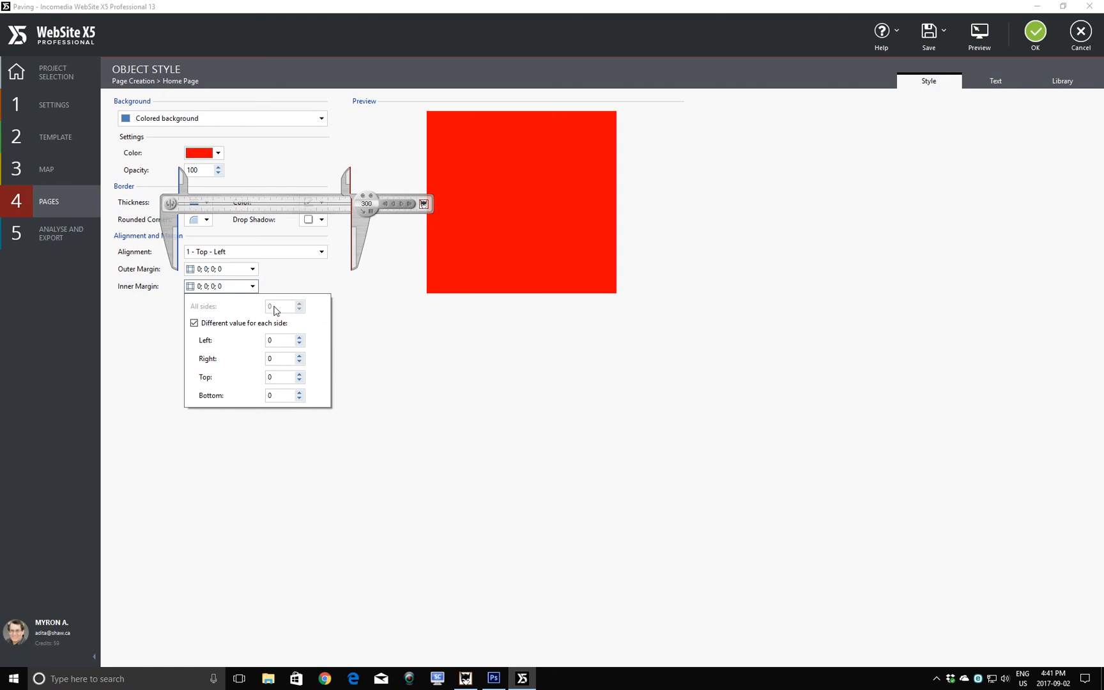
{"action": "key", "text": "Tab"}
{"action": "type", "text": "20"}
{"action": "key", "text": "Tab"}
{"action": "type", "text": "20"}
{"action": "key", "text": "Tab"}
{"action": "type", "text": "20"}
{"action": "key", "text": "Tab"}
{"action": "type", "text": "20"}
{"action": "key", "text": "Tab"}
{"action": "left_click", "coordinate": [366, 361]}
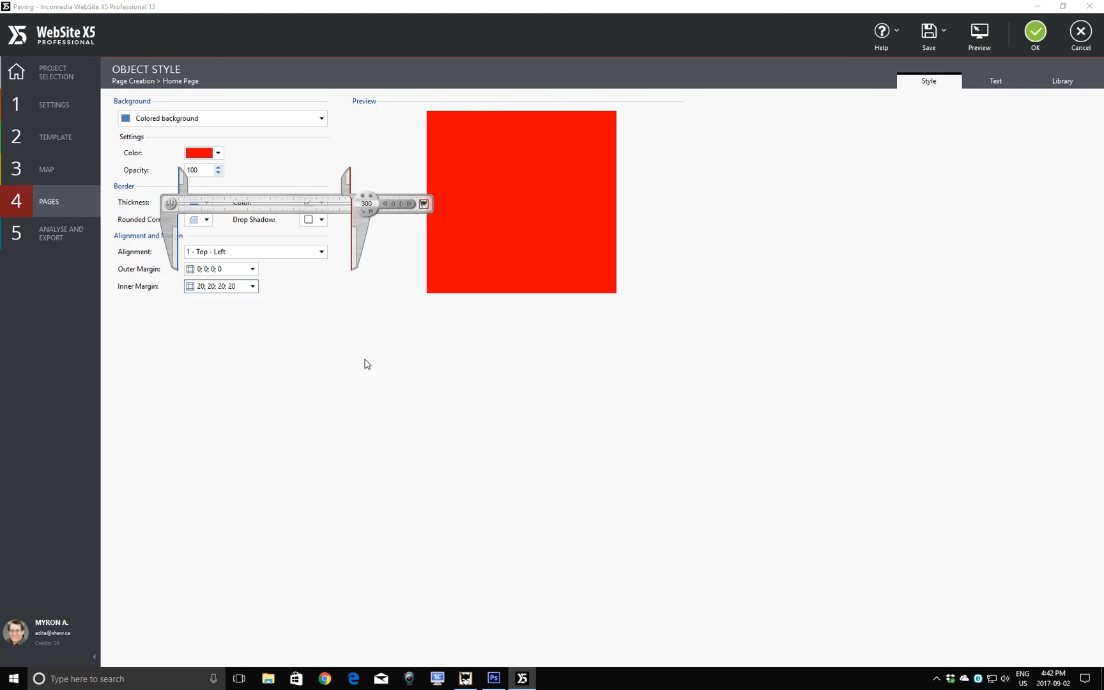
{"action": "left_click", "coordinate": [984, 30]}
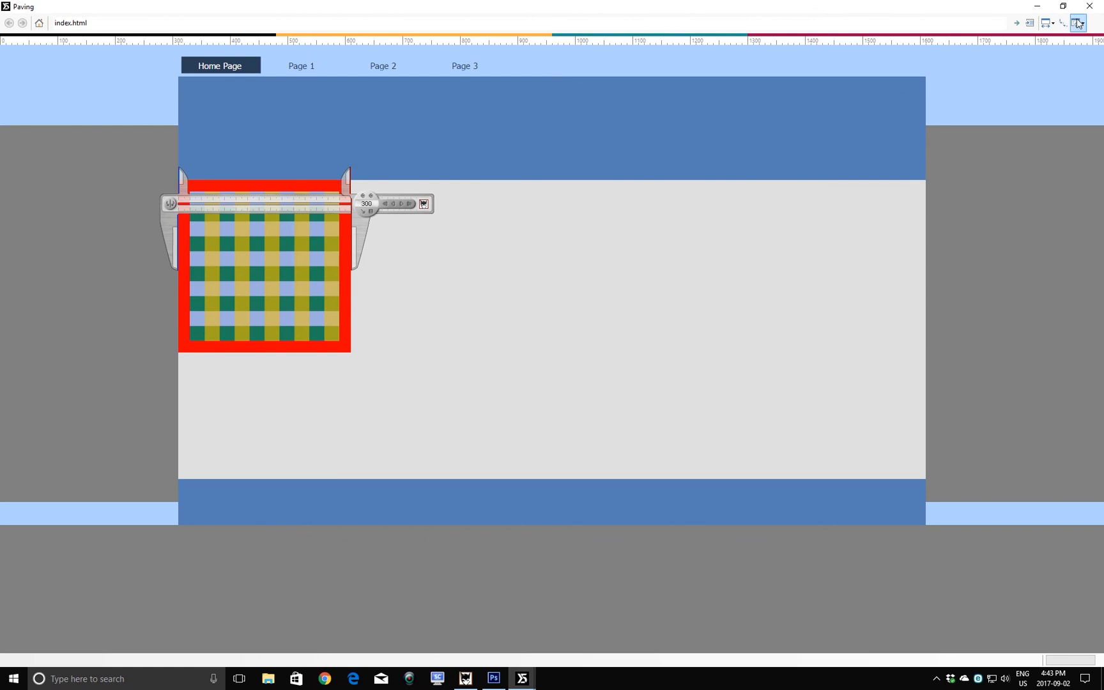
{"action": "left_click", "coordinate": [1092, 7]}
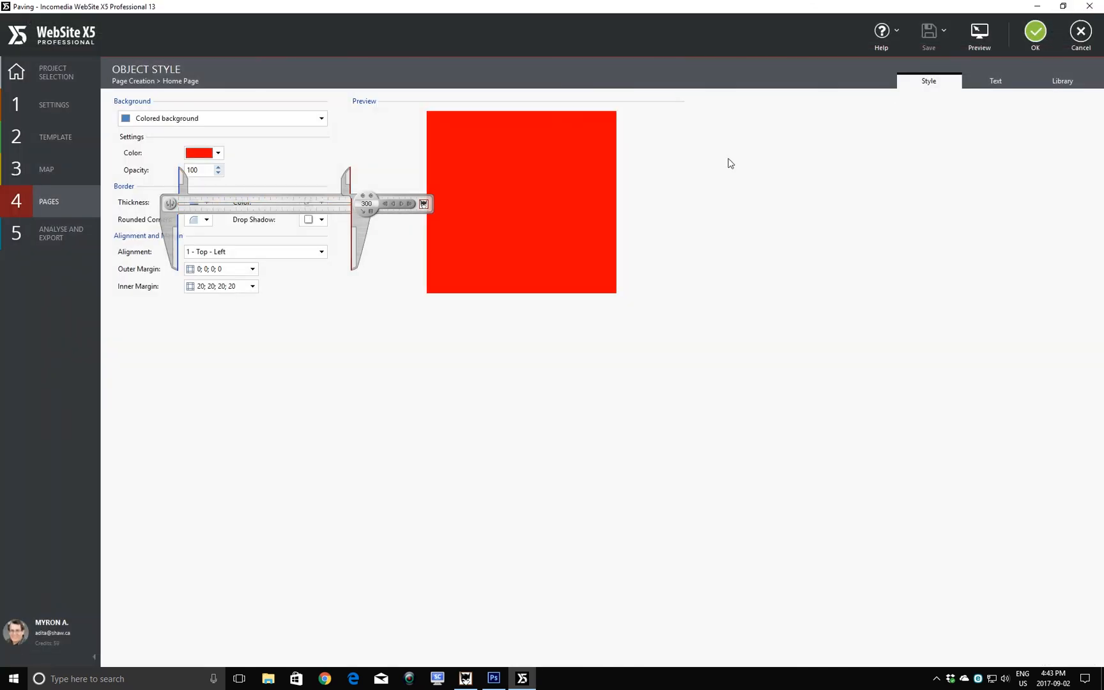
Reset the Image object's inner margin to 0 on all sides, with different values per side enabled
{"action": "left_click", "coordinate": [253, 287]}
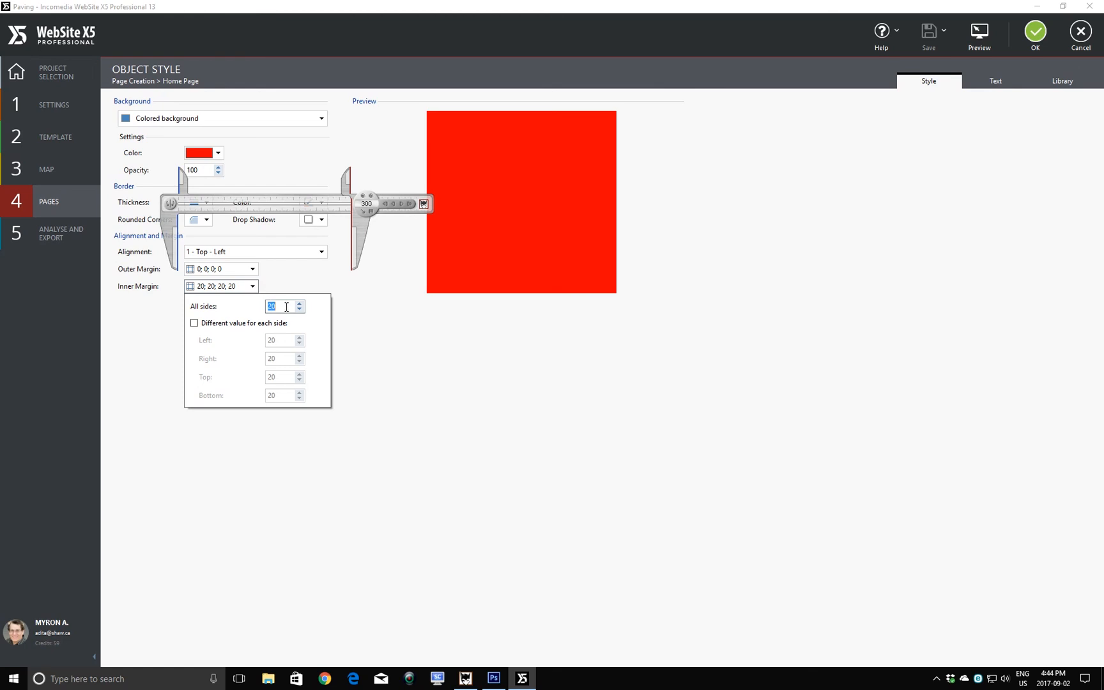
{"action": "type", "text": "0"}
{"action": "left_click", "coordinate": [195, 324]}
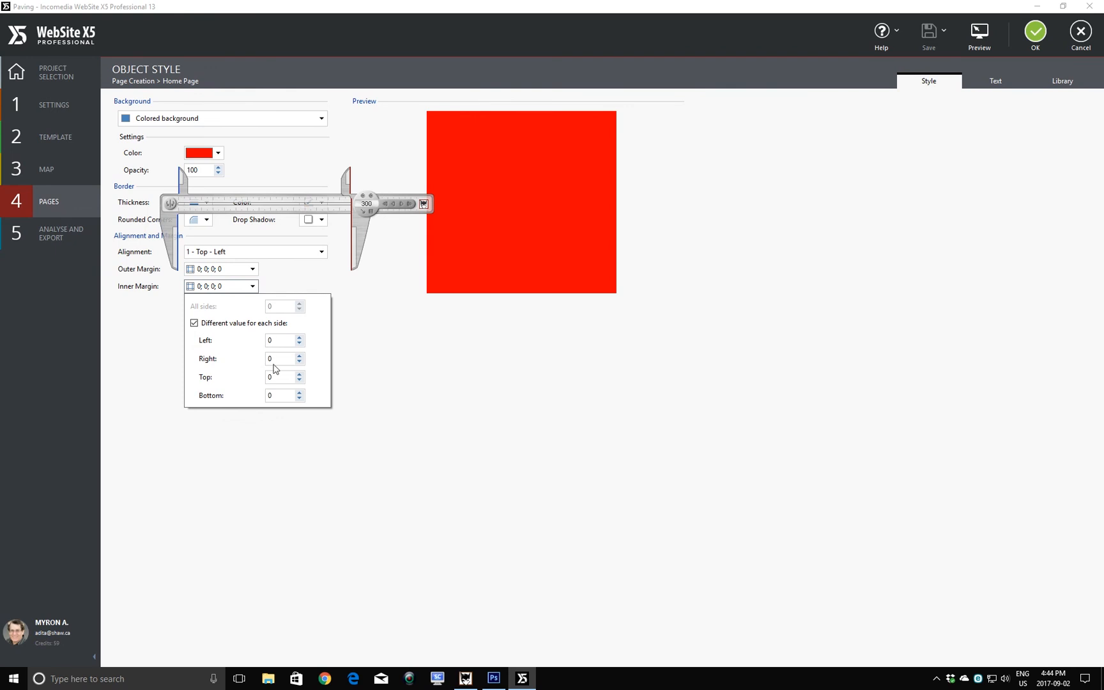
{"action": "left_click", "coordinate": [365, 364]}
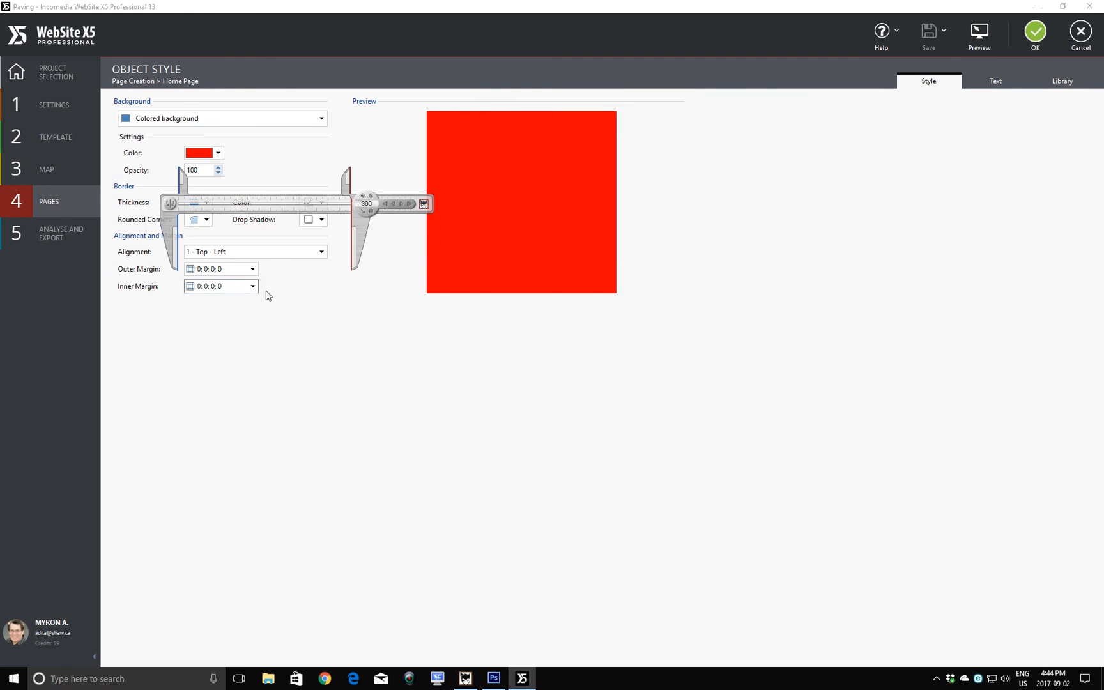
Set the Image object's outer margin to 20 on all sides, enable different values per side, and check it in the page preview
{"action": "left_click", "coordinate": [253, 271]}
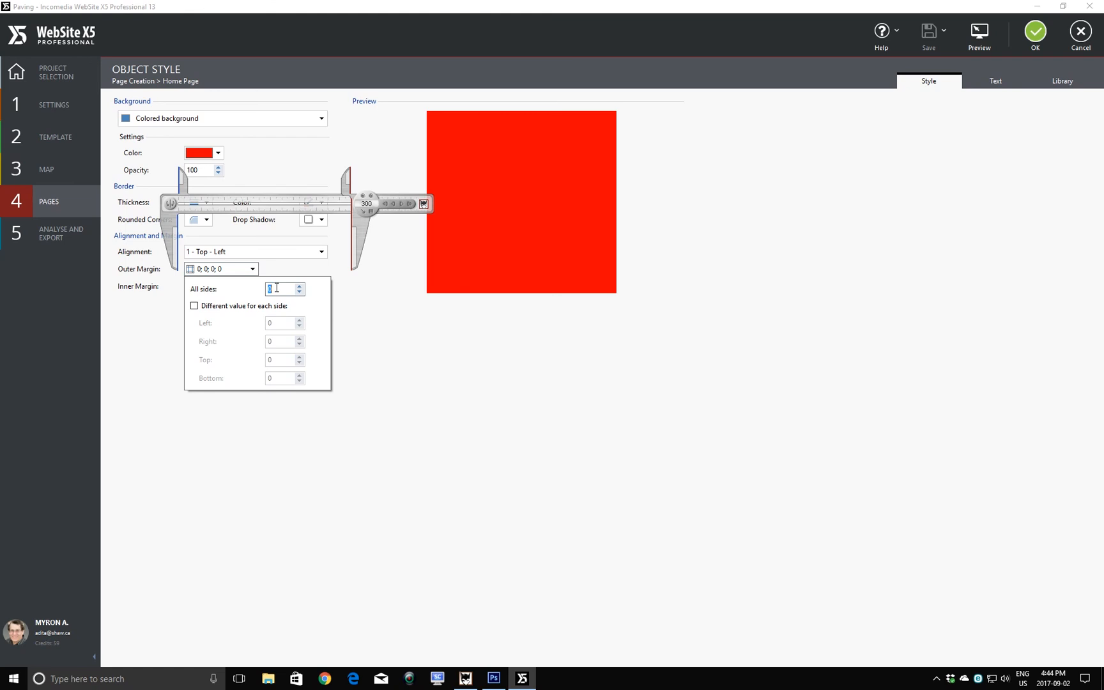
{"action": "type", "text": "20"}
{"action": "left_click", "coordinate": [194, 307]}
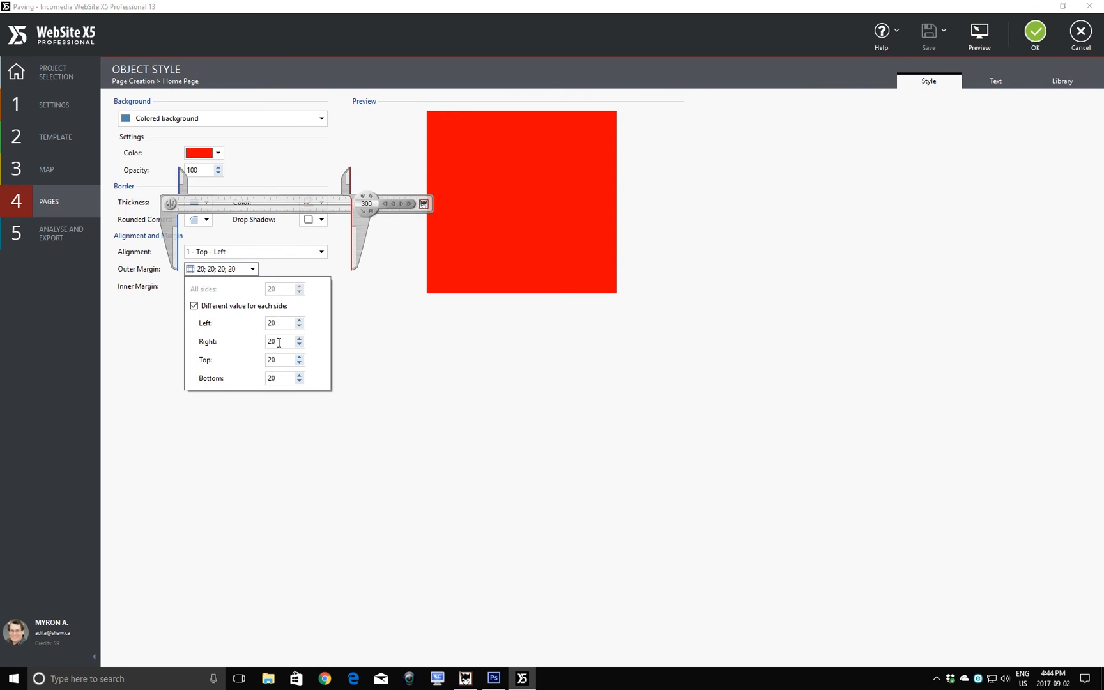
{"action": "left_click", "coordinate": [391, 379]}
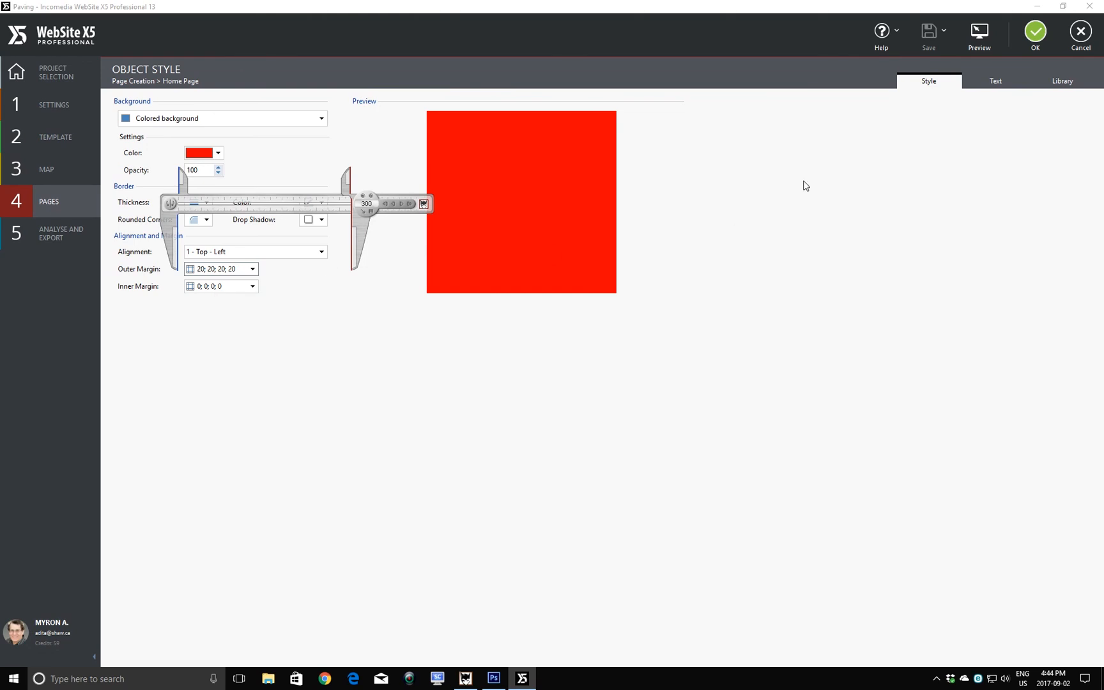
{"action": "left_click", "coordinate": [978, 32]}
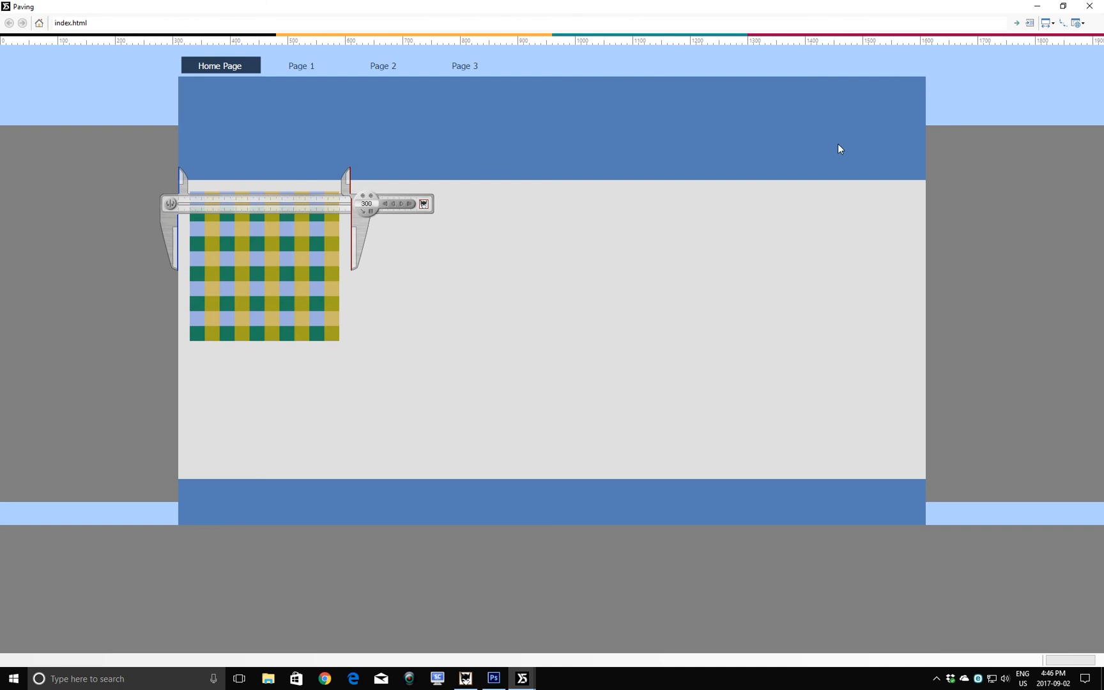
{"action": "left_click", "coordinate": [1089, 6]}
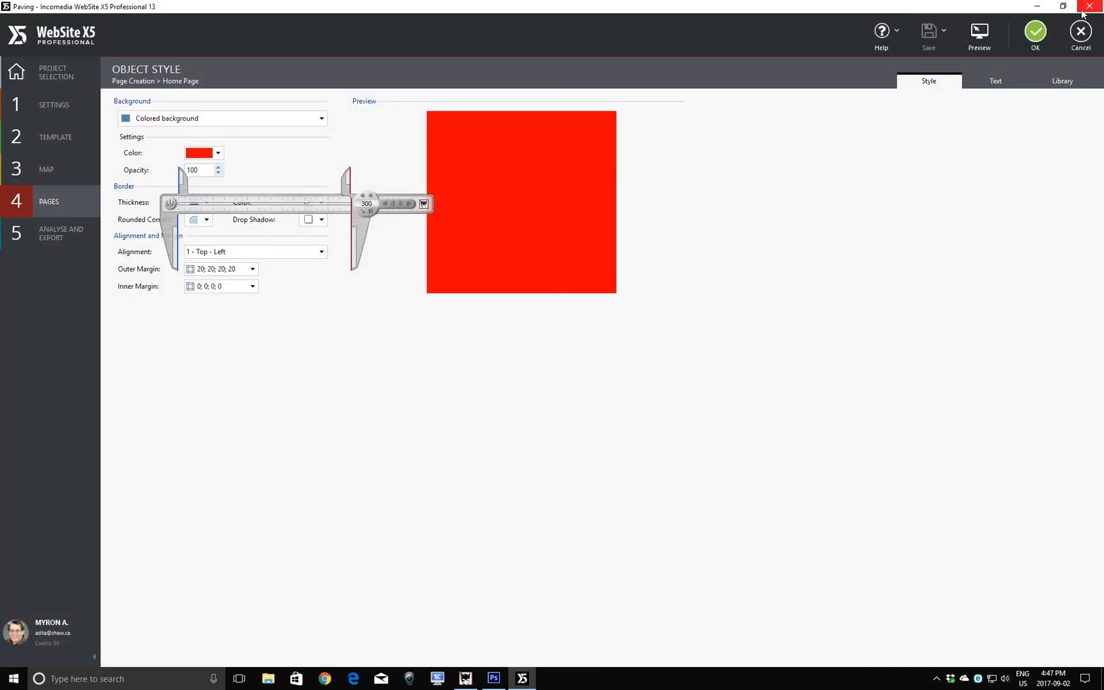
Set the Image object's top and bottom outer margins to 0, with different values for each side enabled
{"action": "left_click", "coordinate": [252, 269]}
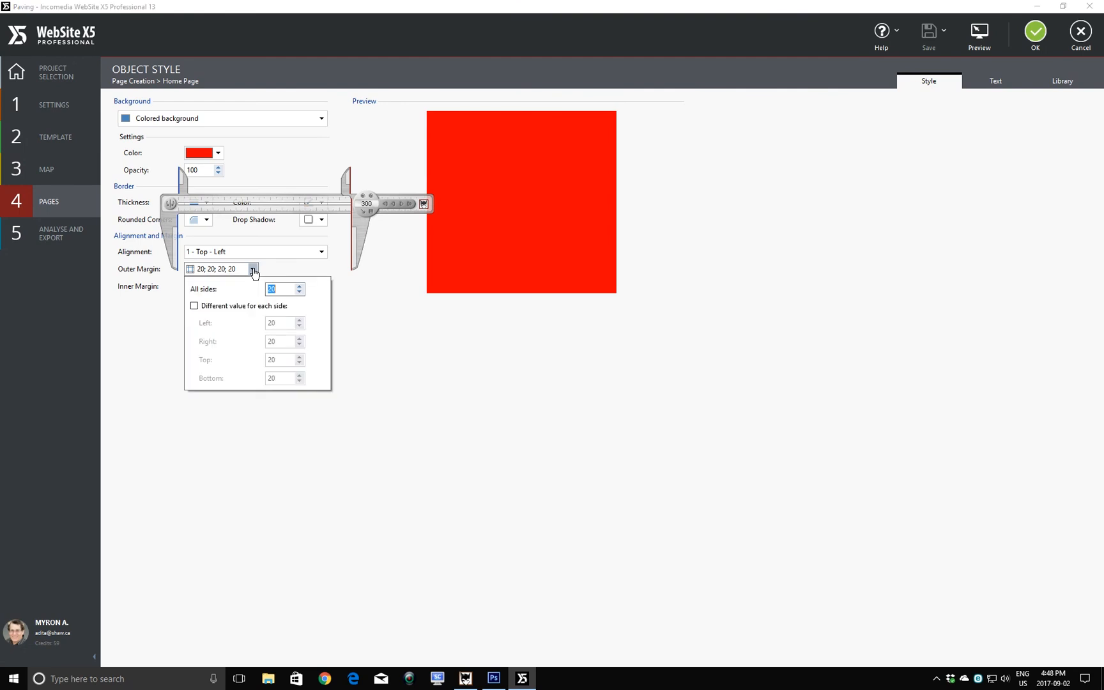
{"action": "left_click", "coordinate": [194, 305]}
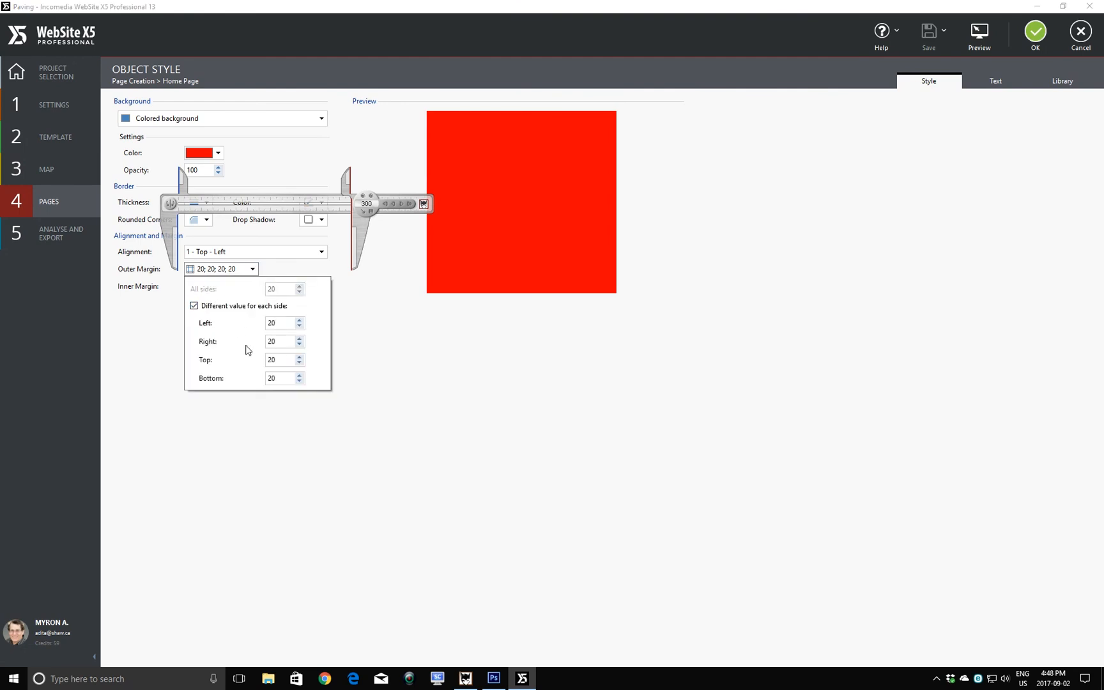
{"action": "double_click", "coordinate": [285, 362]}
{"action": "type", "text": "0"}
{"action": "double_click", "coordinate": [278, 377]}
{"action": "type", "text": "0"}
{"action": "left_click", "coordinate": [356, 376]}
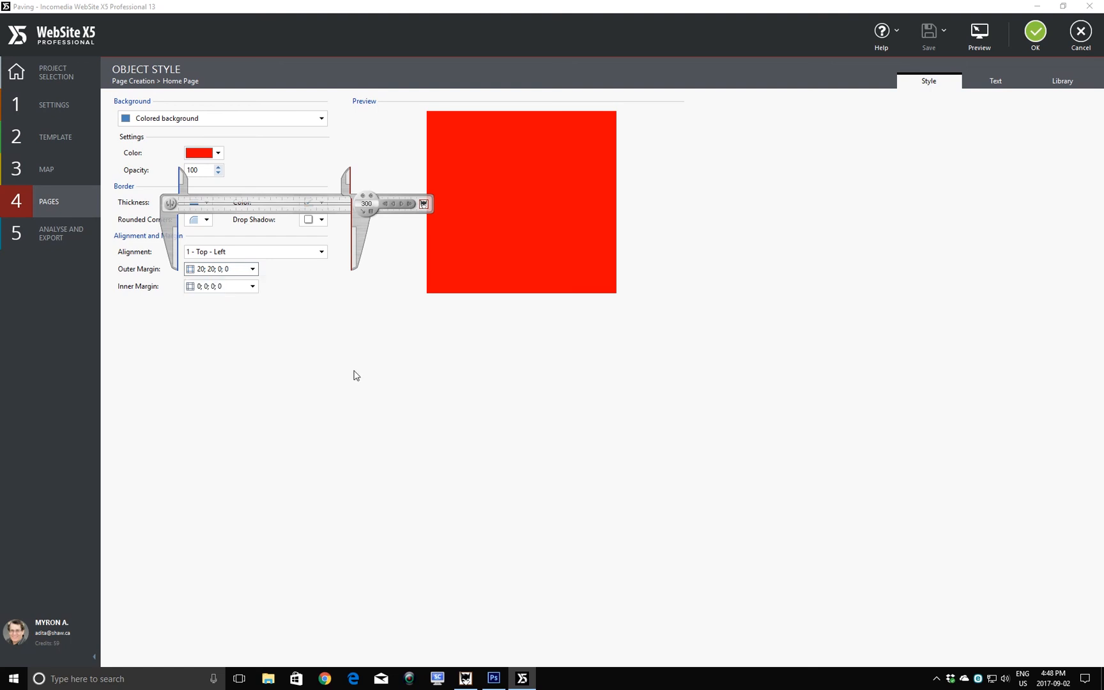
Set the Image object's top and bottom inner margins to 20 with different values per side enabled, and preview the Home Page
{"action": "left_click", "coordinate": [253, 287]}
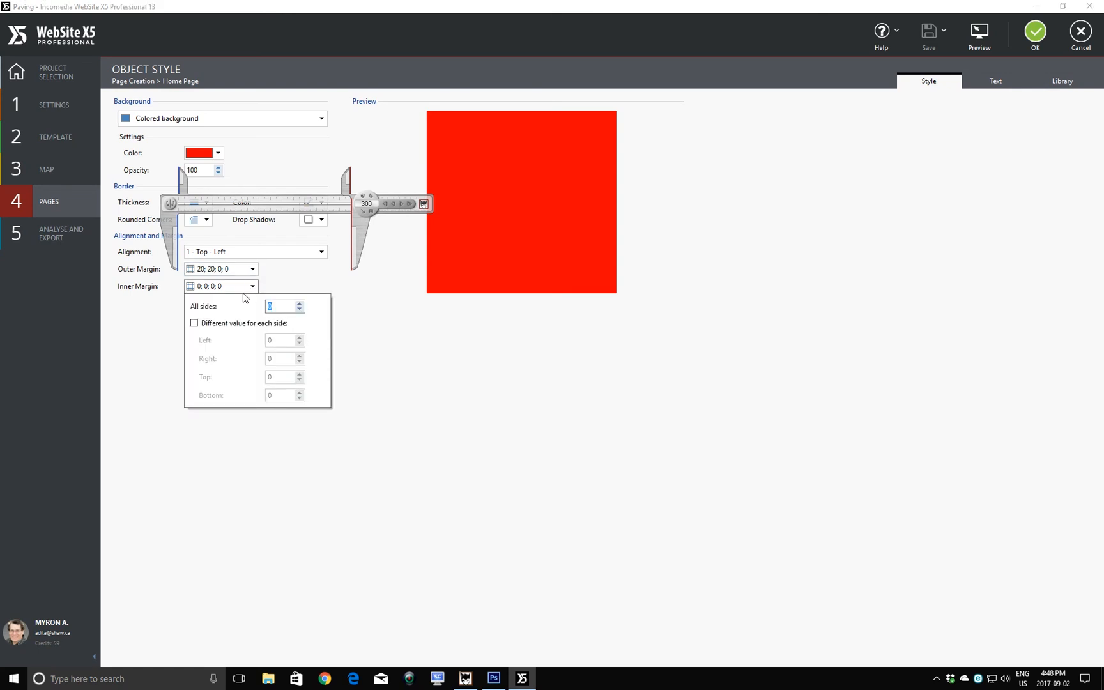
{"action": "left_click", "coordinate": [195, 324]}
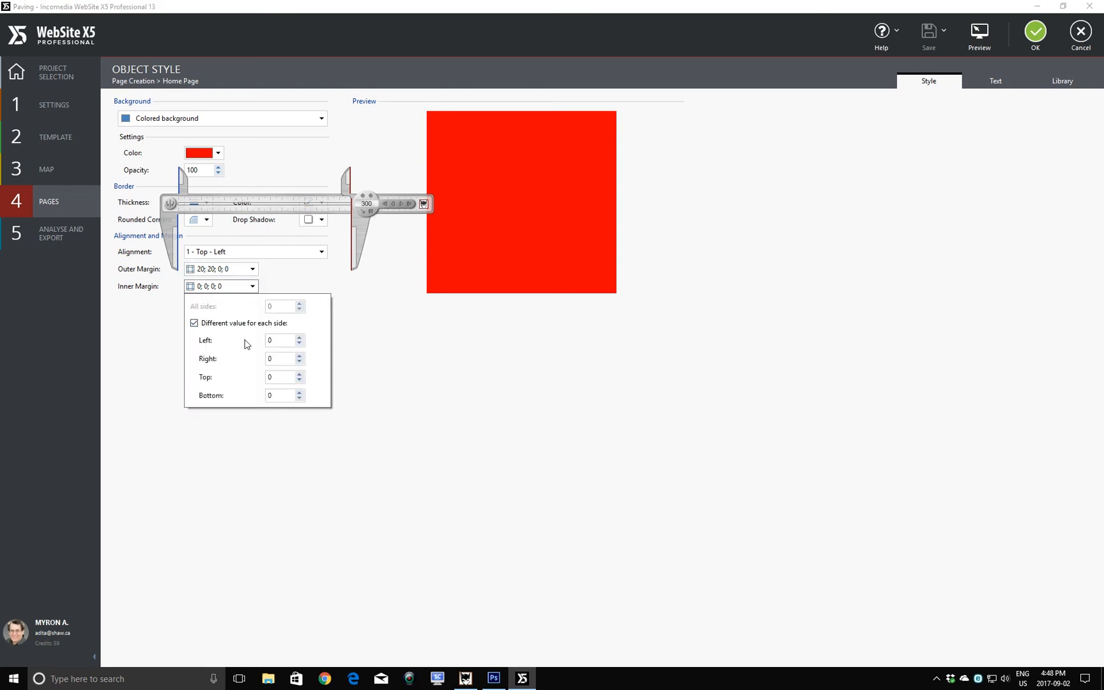
{"action": "double_click", "coordinate": [279, 378]}
{"action": "type", "text": "20"}
{"action": "key", "text": "Tab"}
{"action": "type", "text": "20"}
{"action": "key", "text": "Tab"}
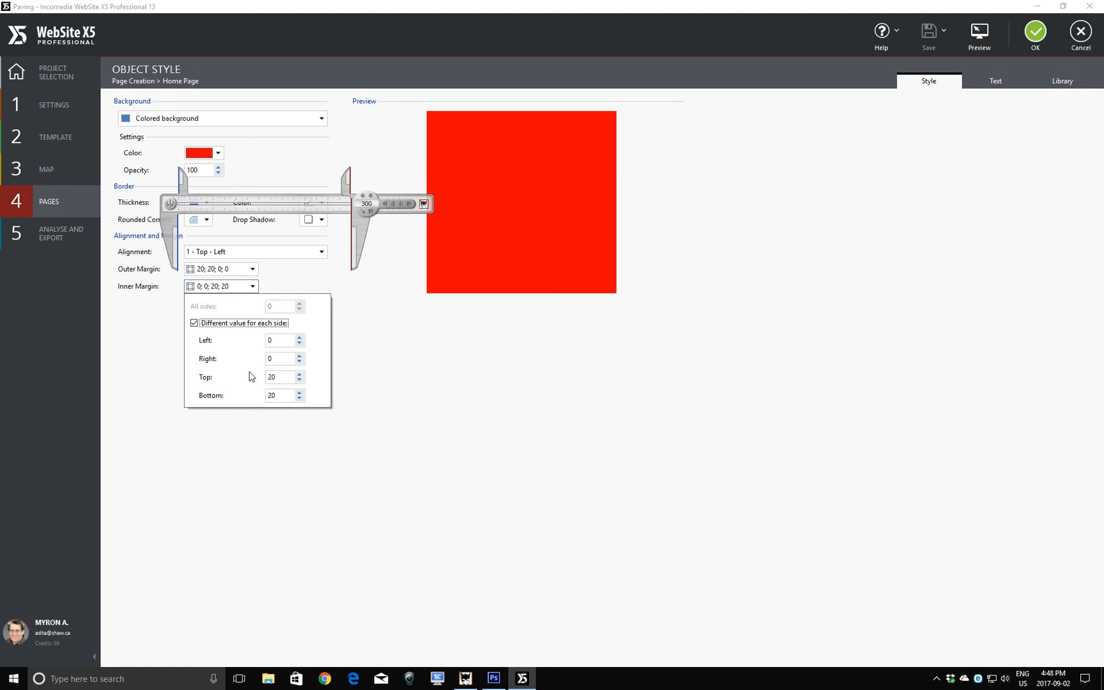
{"action": "left_click", "coordinate": [359, 372]}
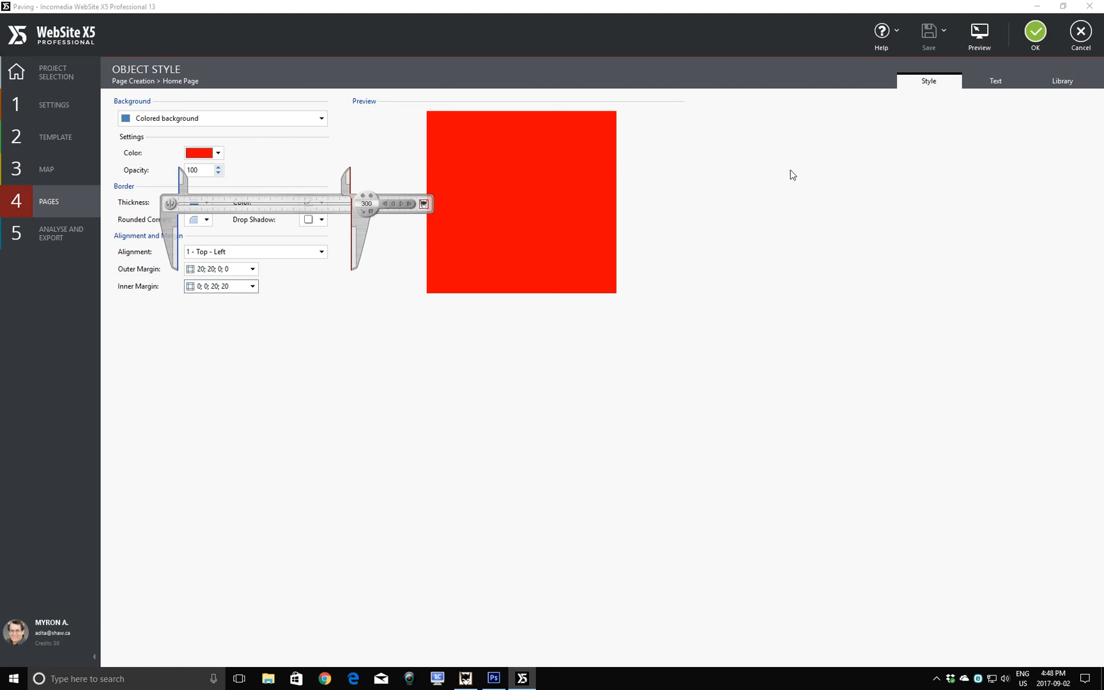
{"action": "left_click", "coordinate": [974, 30]}
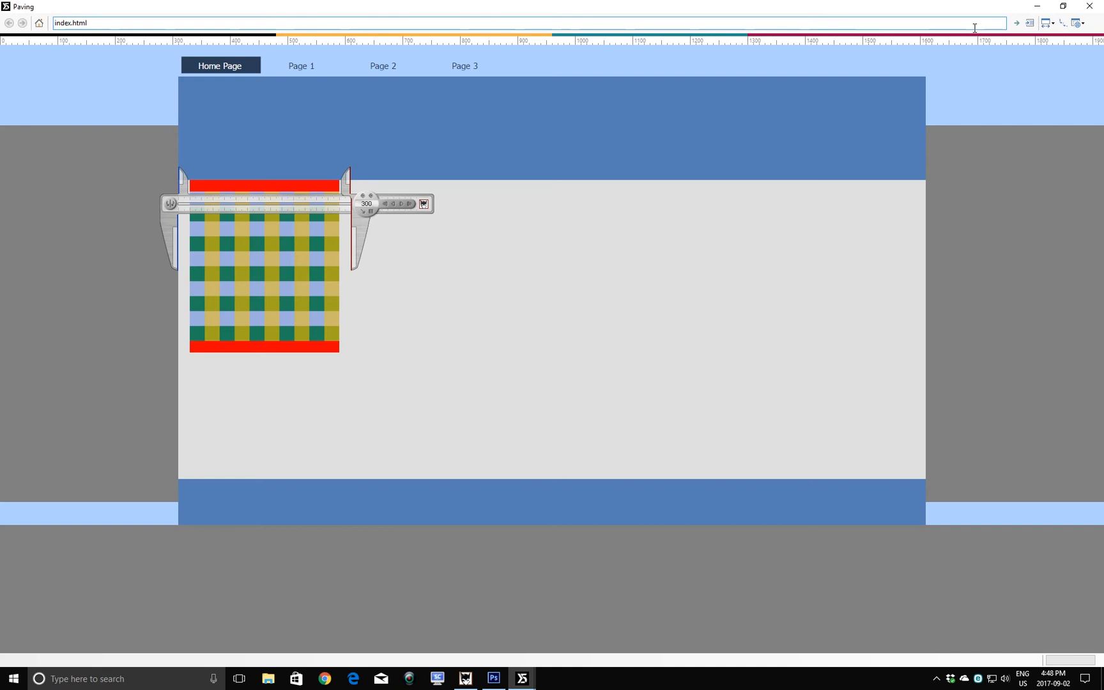